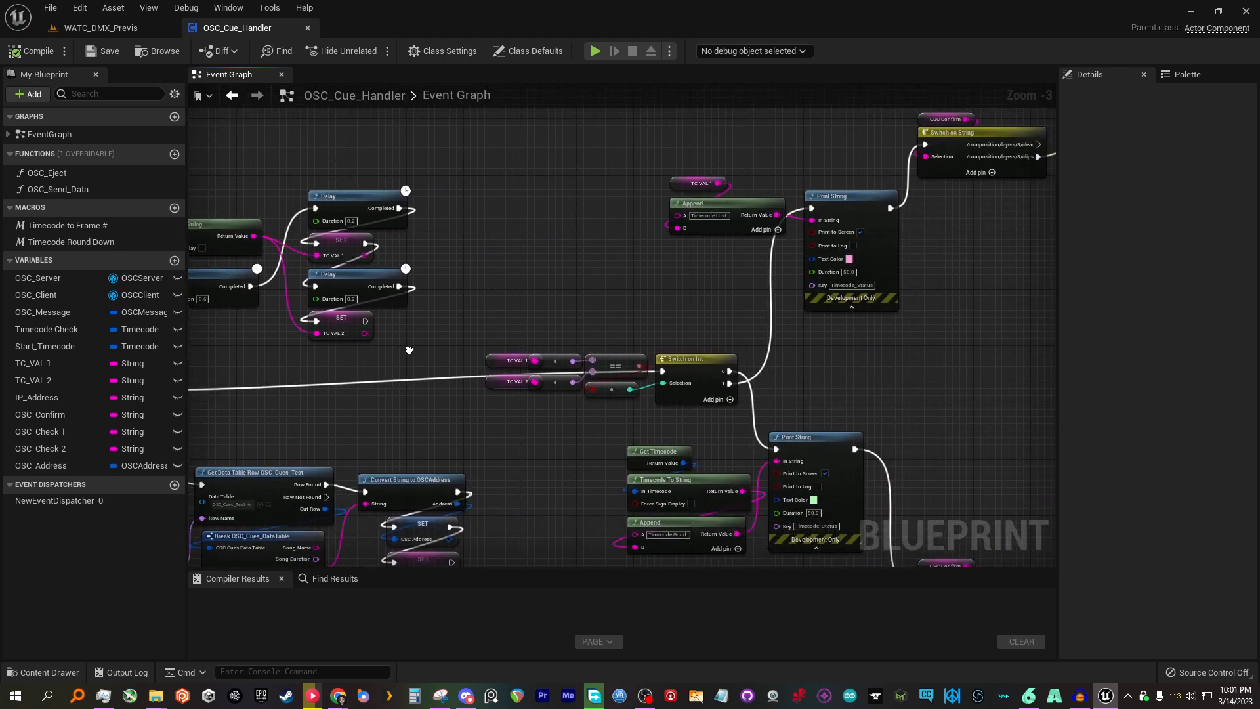
right_drag(548, 267, 338, 474)
right_drag(336, 373, 546, 473)
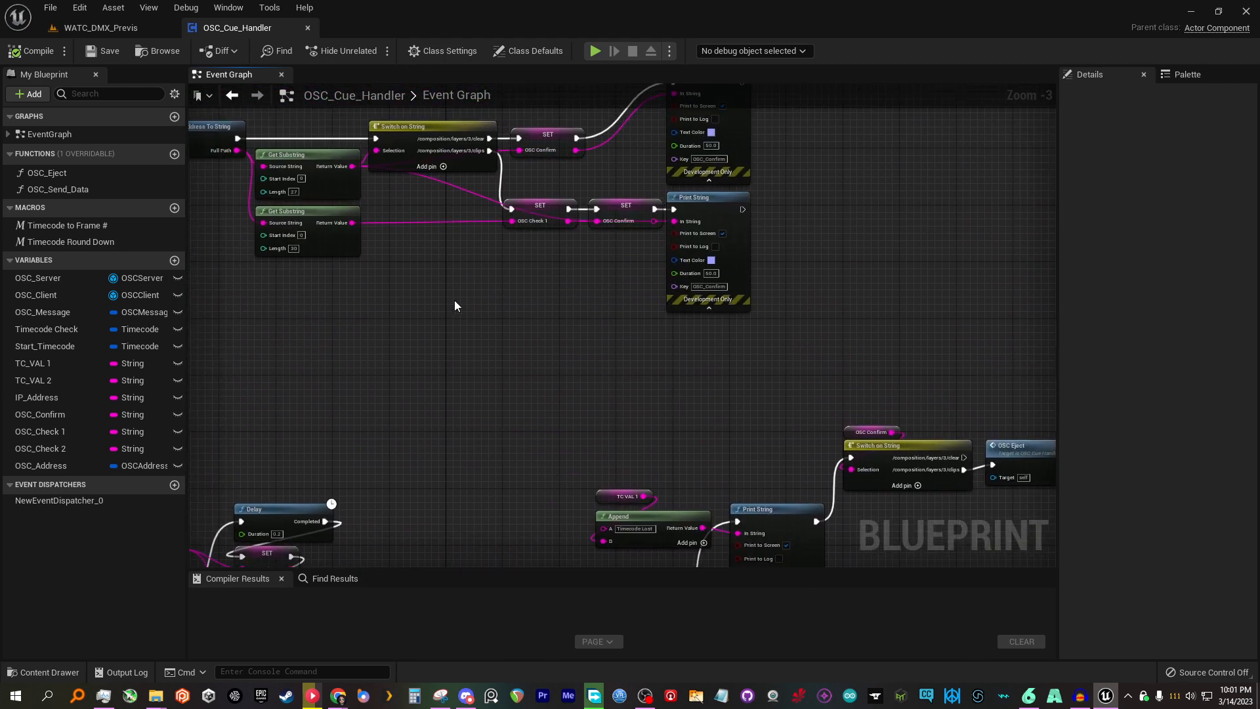
right_drag(454, 302, 540, 144)
right_drag(622, 412, 617, 166)
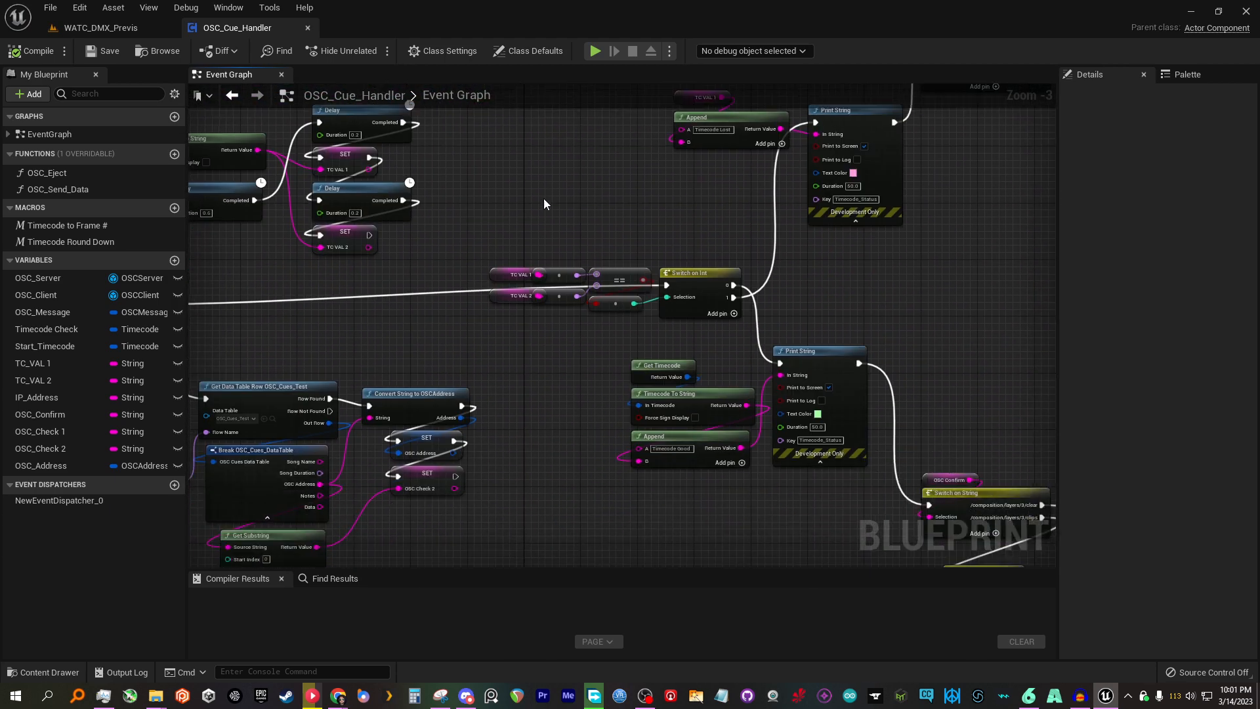
- Show the WATC_DMX_Previs level side by side with Resolume Arena and start the play simulation
click(96, 31)
key(super+Left)
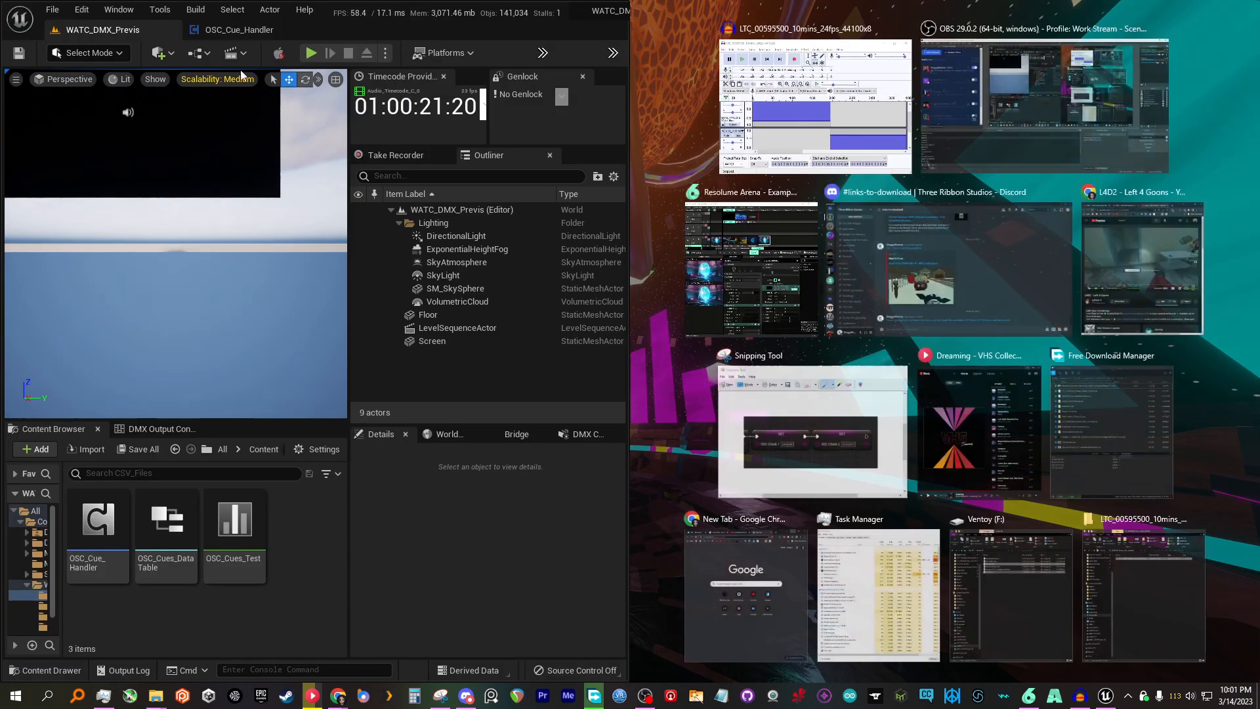
click(751, 269)
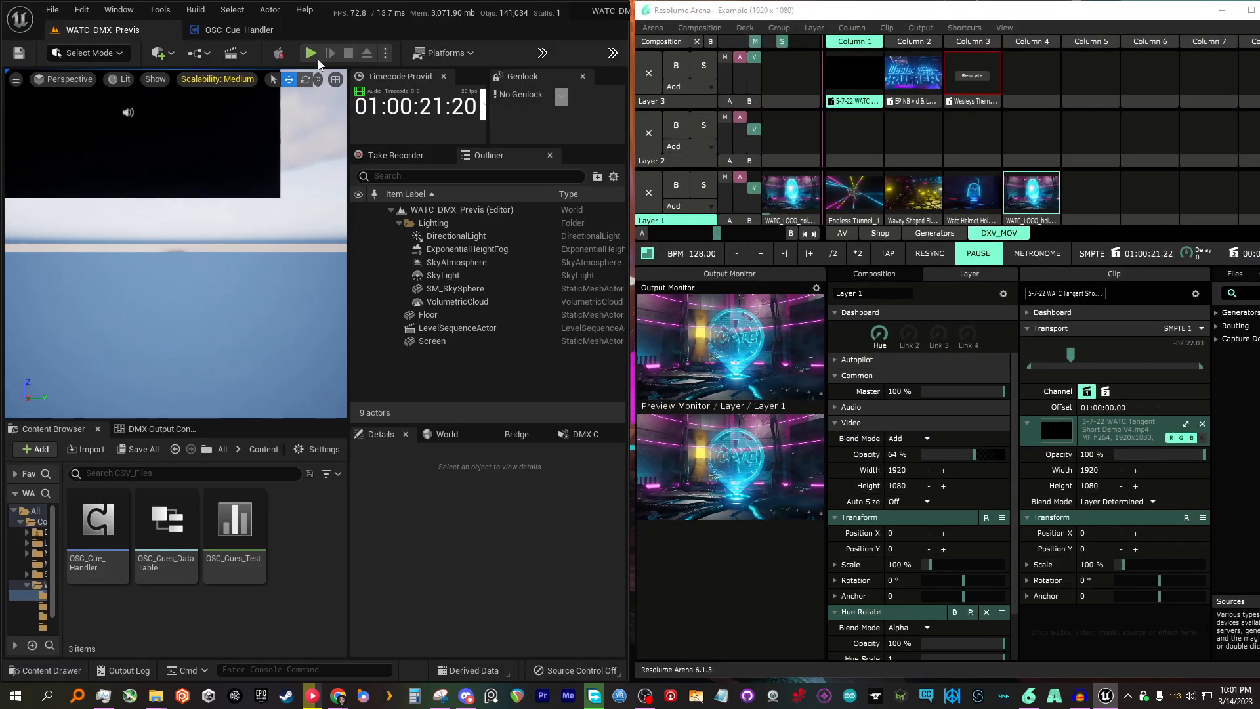
click(313, 53)
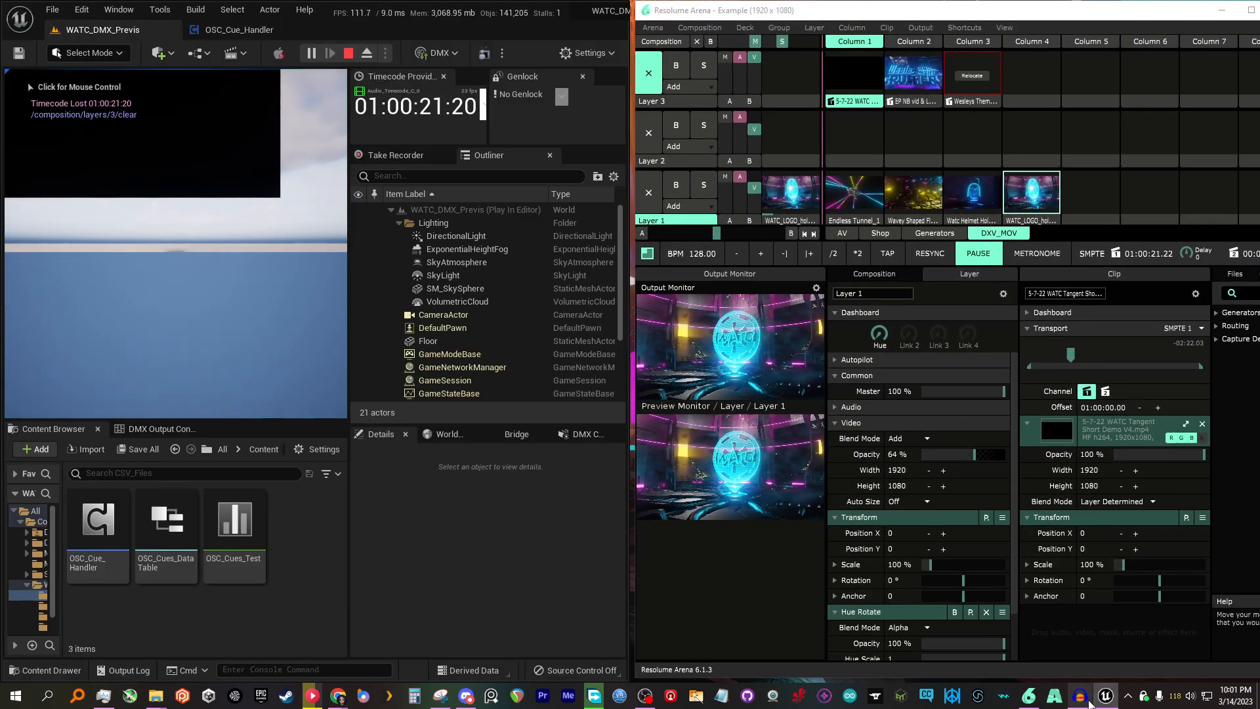
- Switch to the LTC timecode project in Audacity, play it from about 0:20, 1:35 and 1:57, and stop playback
click(1087, 701)
drag(372, 242, 405, 226)
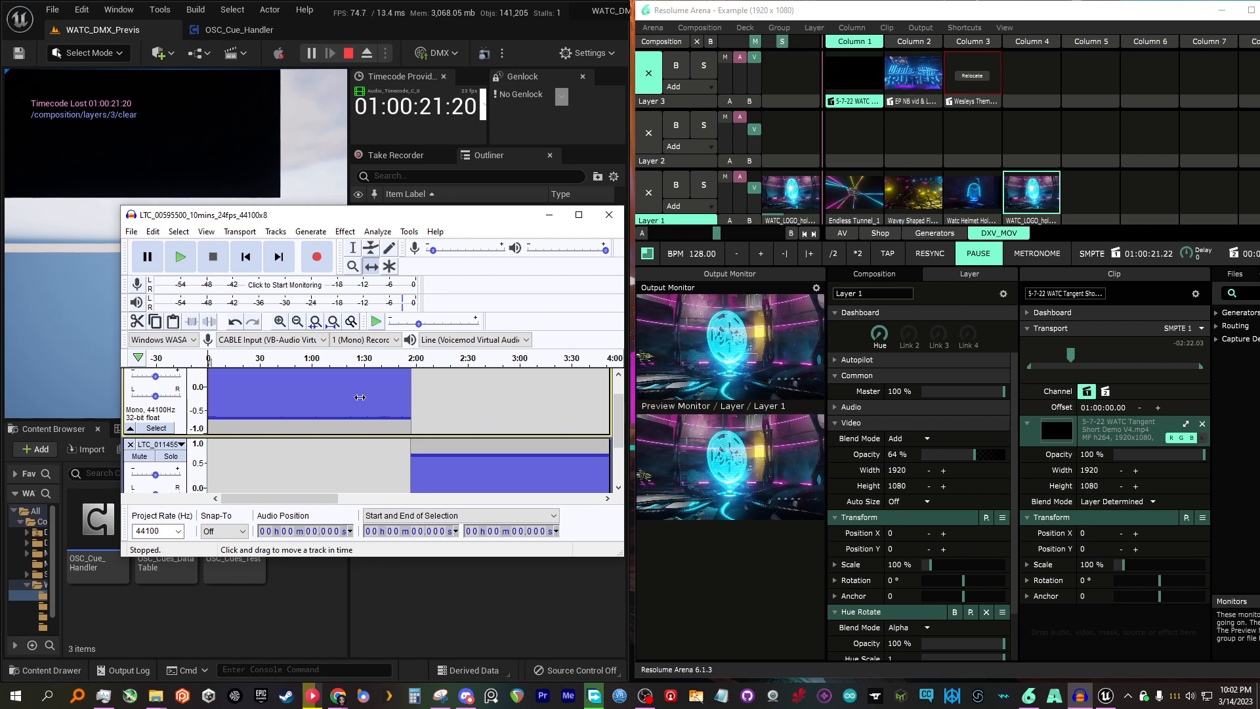
click(242, 361)
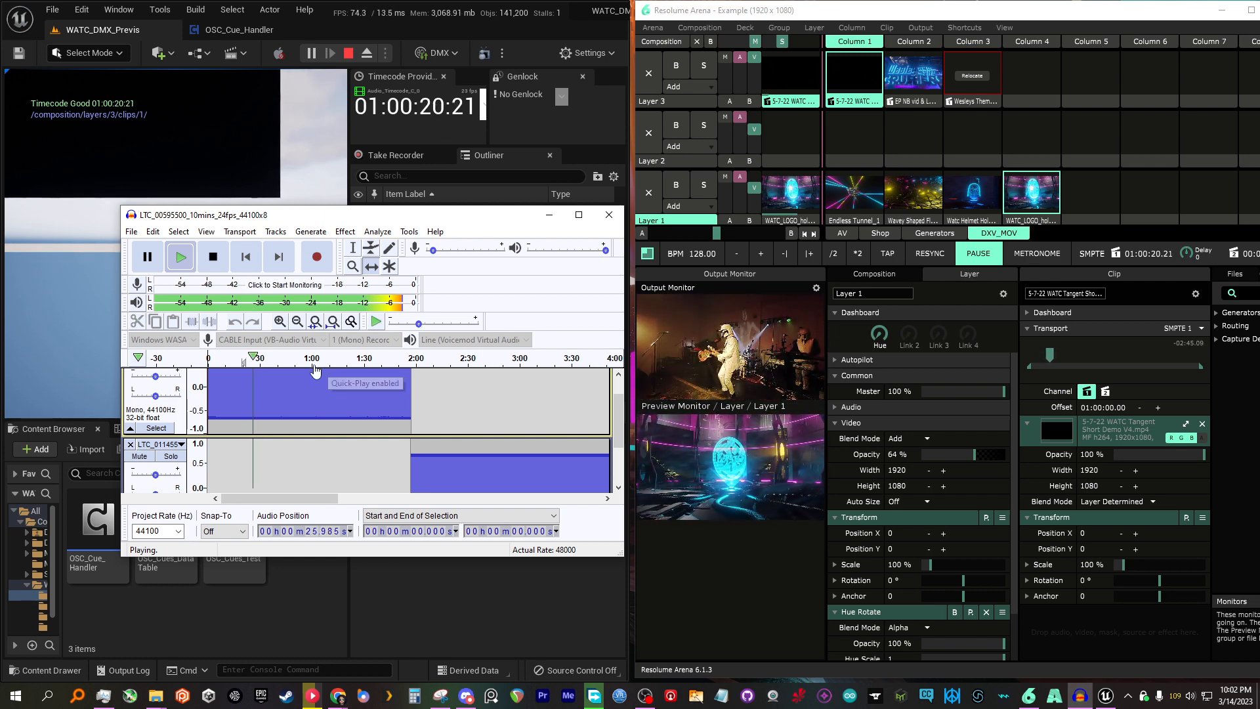
click(371, 361)
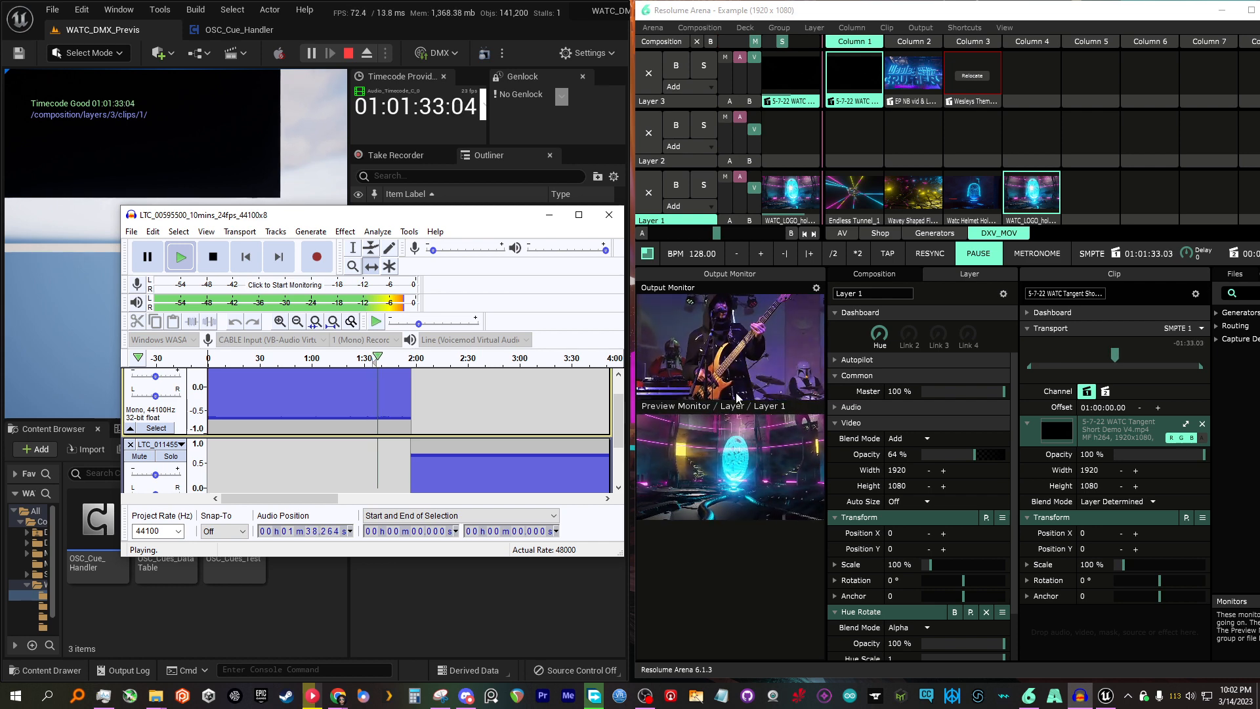
click(408, 359)
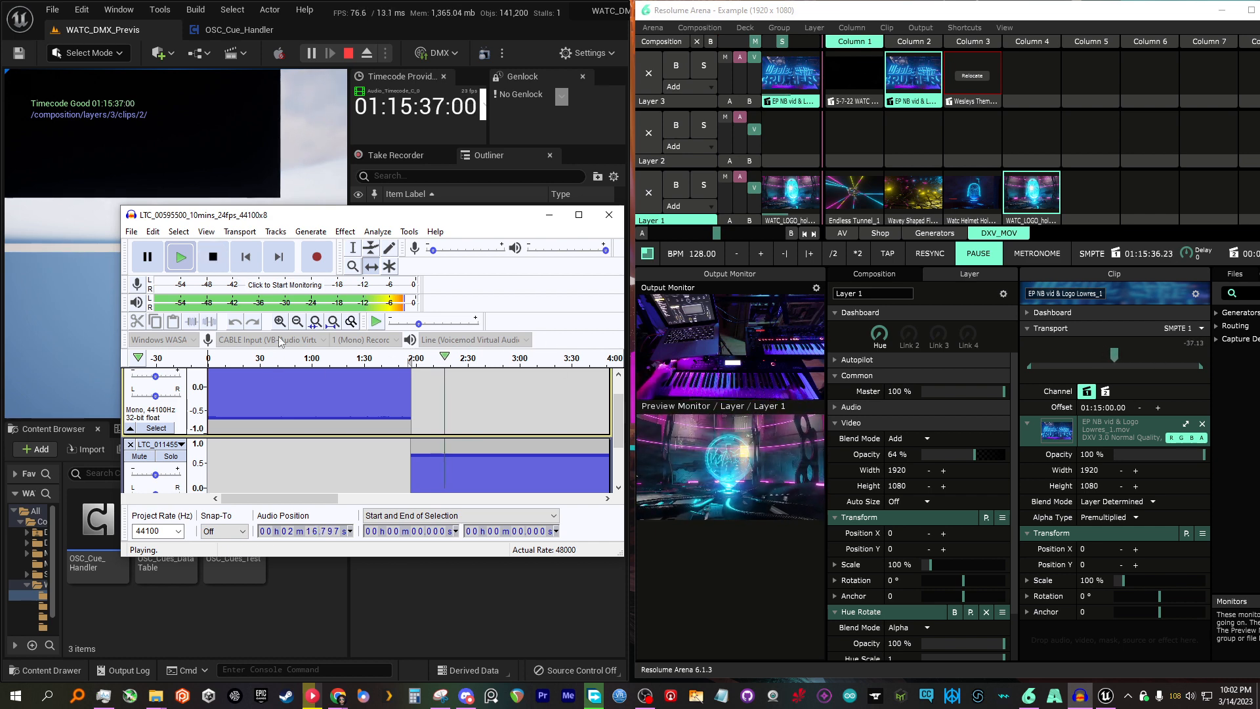
click(212, 258)
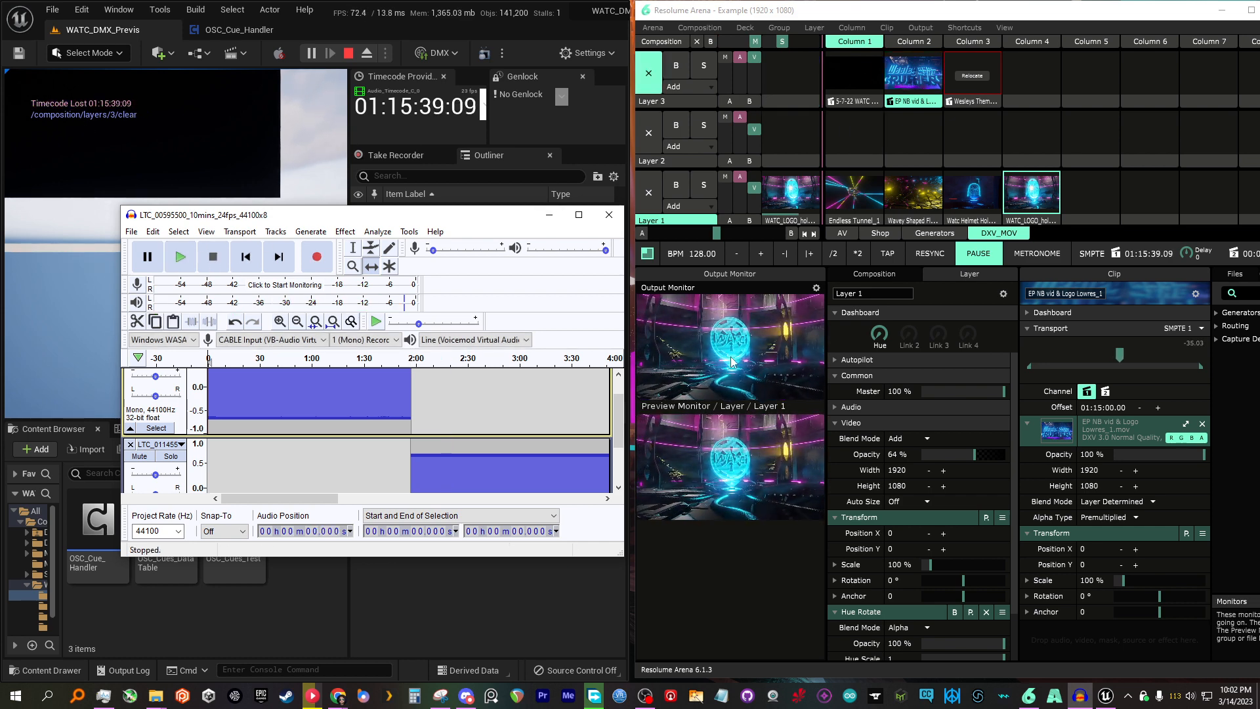
- Replay the timecode from about 0:45 and from the start of the second track, stop it, and end the Unreal simulation
drag(357, 219, 288, 232)
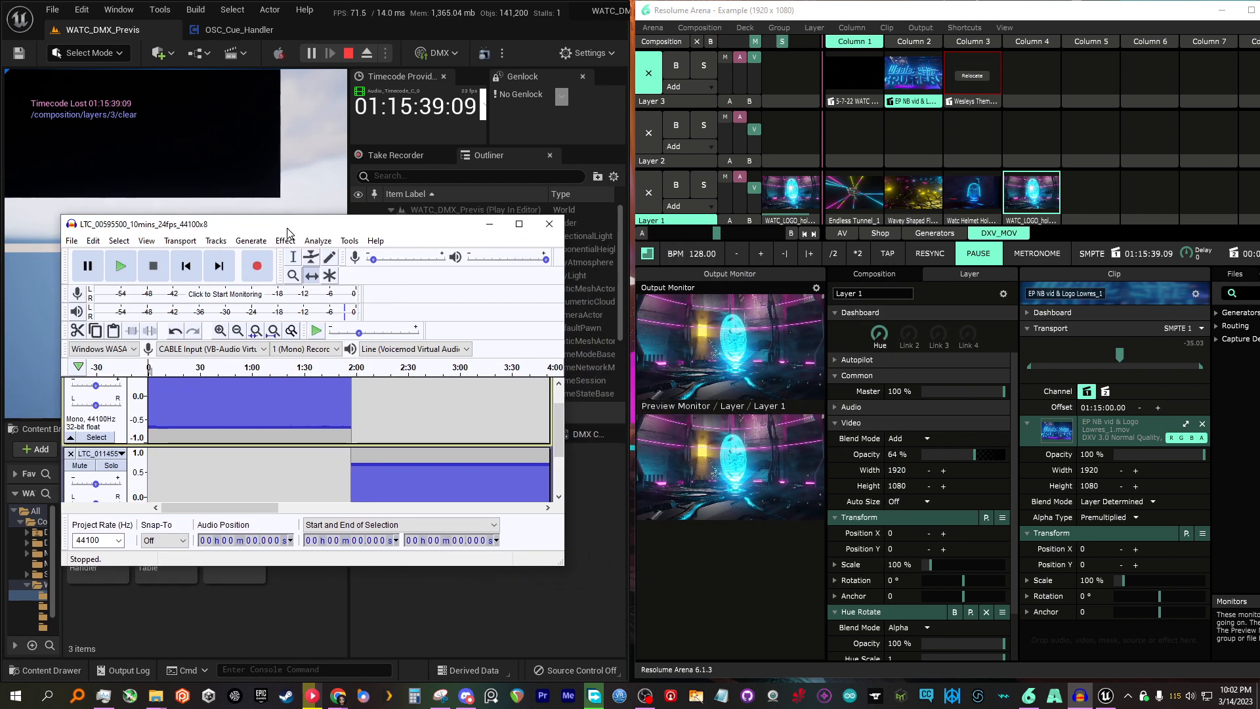
click(227, 376)
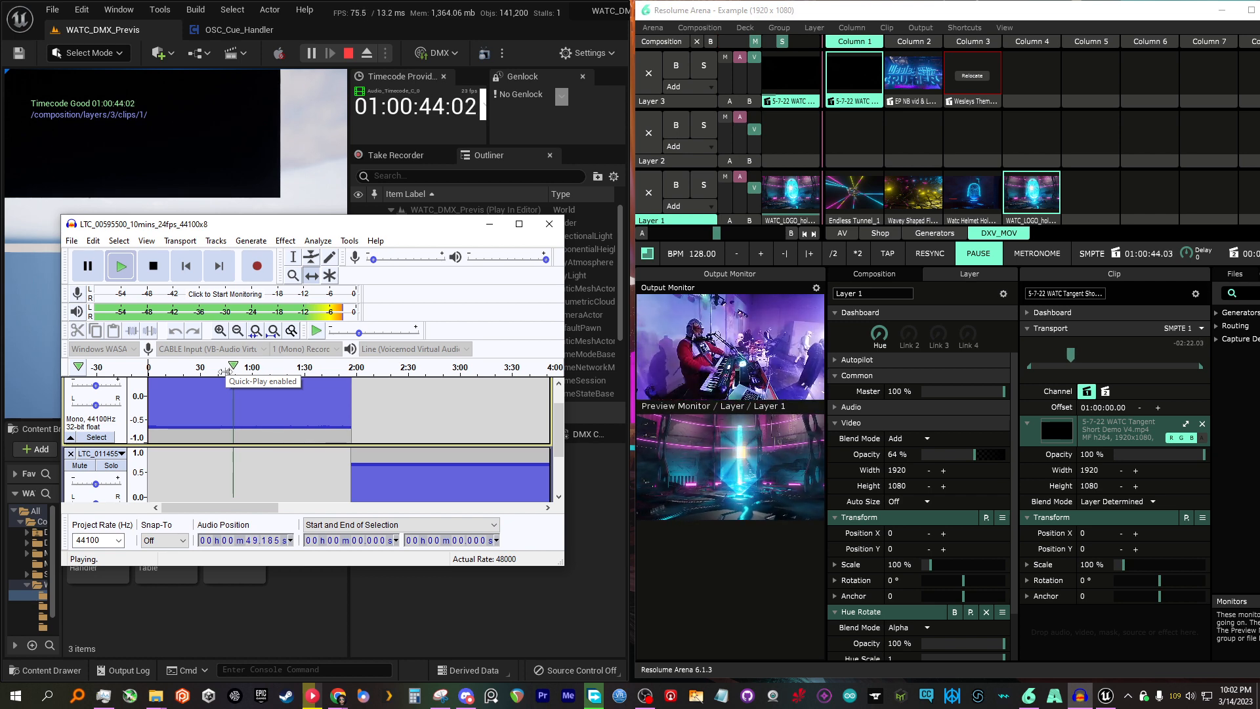
click(151, 268)
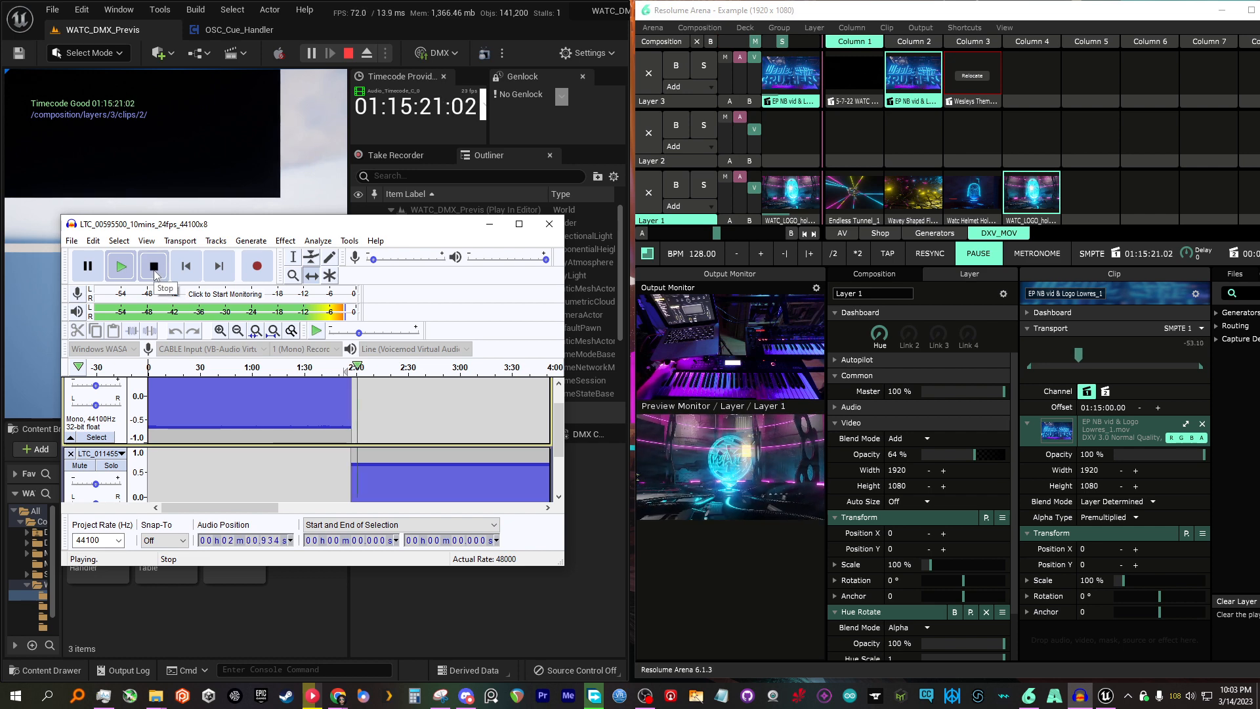
click(154, 266)
drag(234, 225, 575, 238)
click(349, 52)
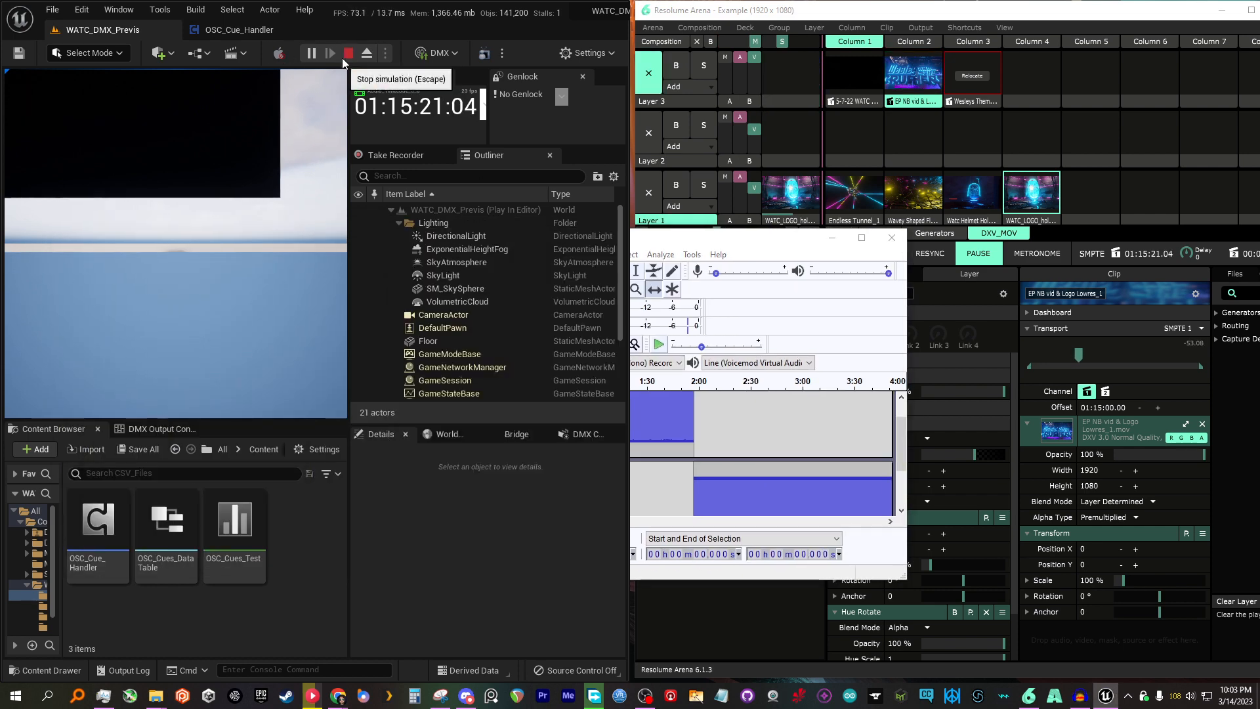
- Return to the OSC_Cue_Handler event graph at full size and examine the Event Begin Play nodes that create the OSC server and client
double_click(335, 13)
click(236, 28)
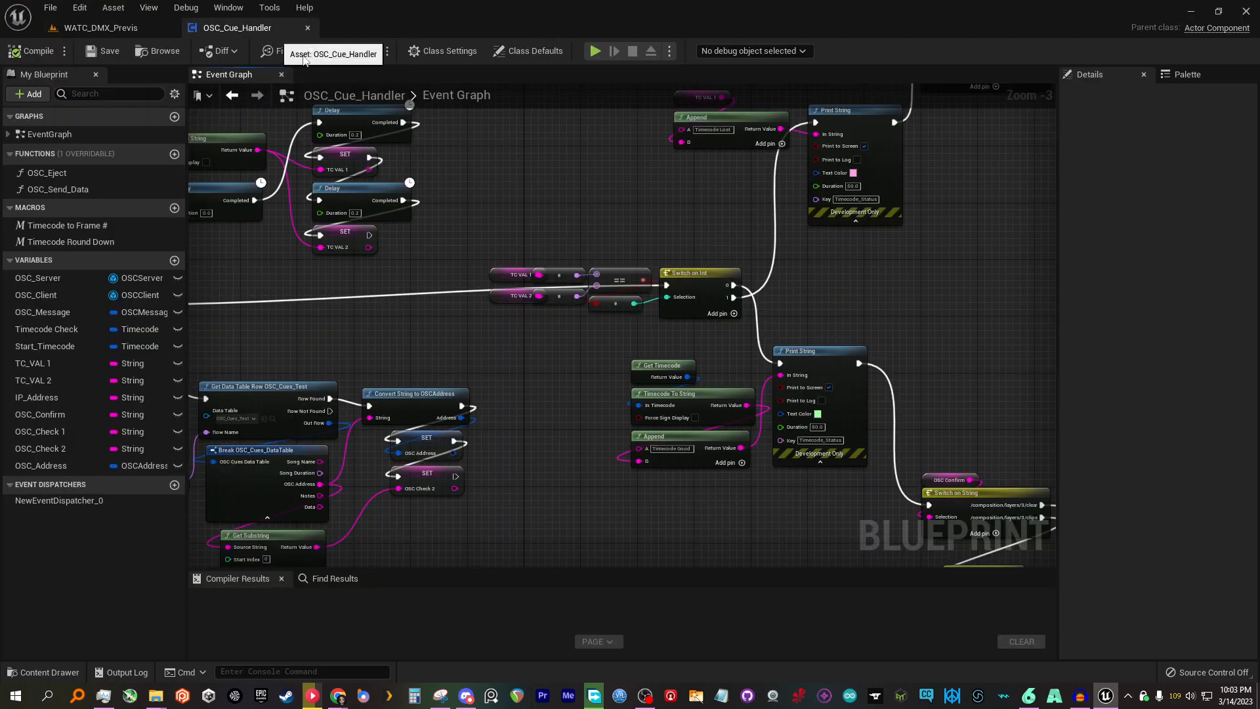
scroll(601, 301, down, 5)
right_drag(601, 301, 579, 445)
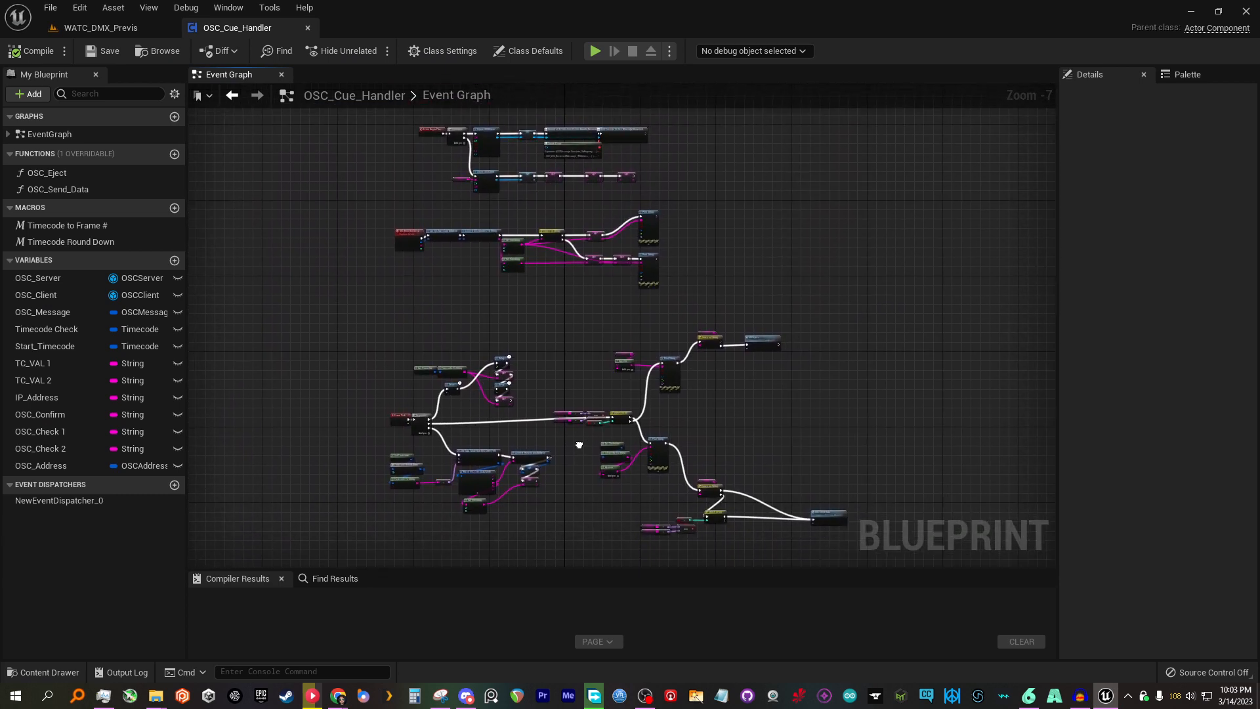
right_drag(508, 204, 565, 365)
scroll(565, 366, up, 6)
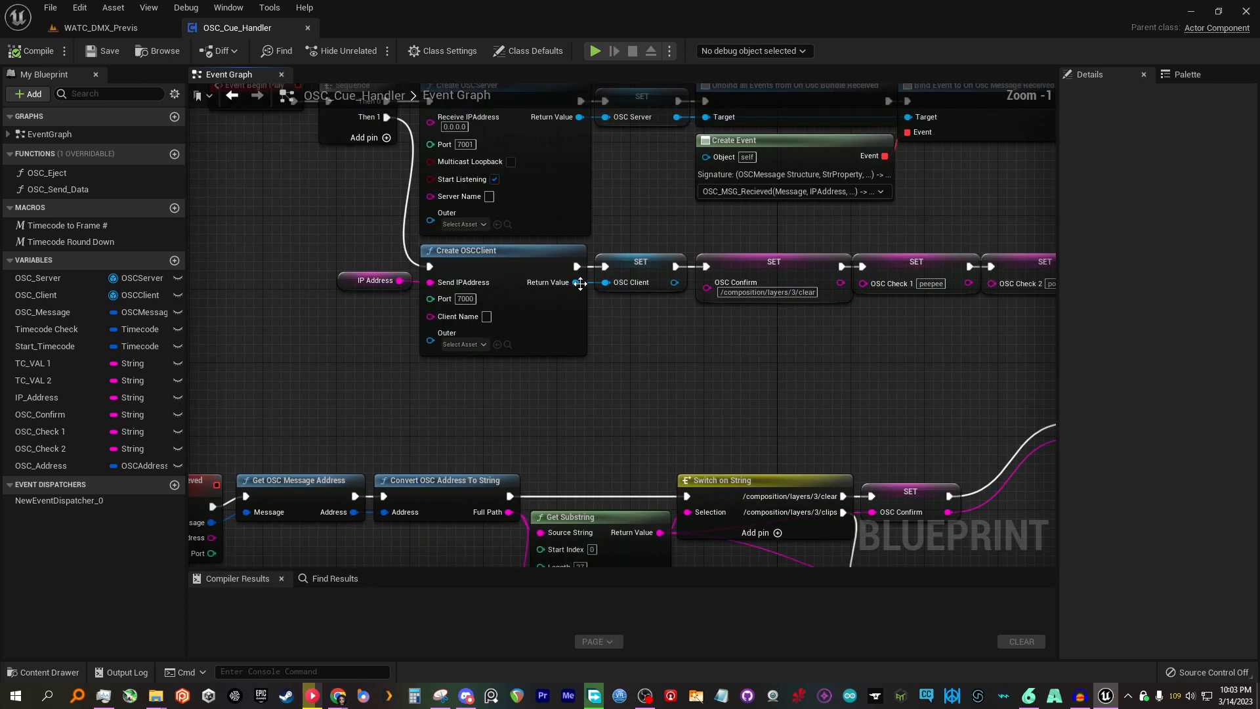
scroll(582, 281, down, 1)
right_drag(582, 276, 548, 360)
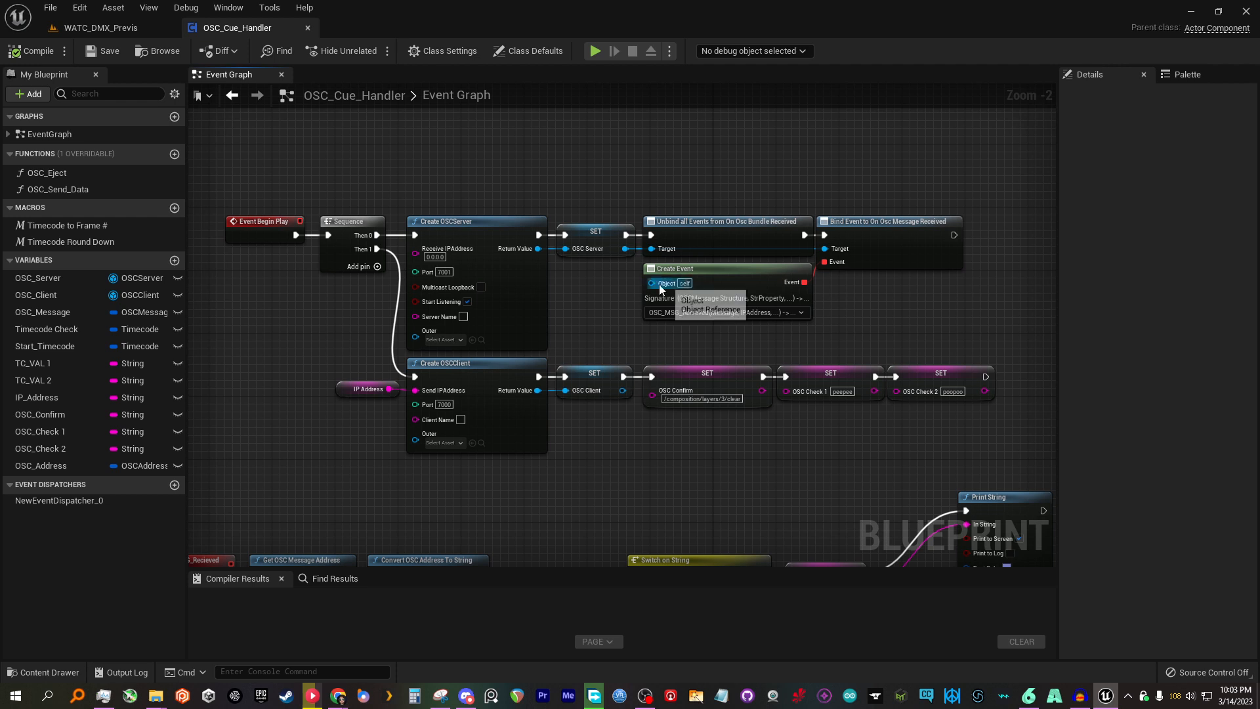
right_drag(661, 289, 643, 318)
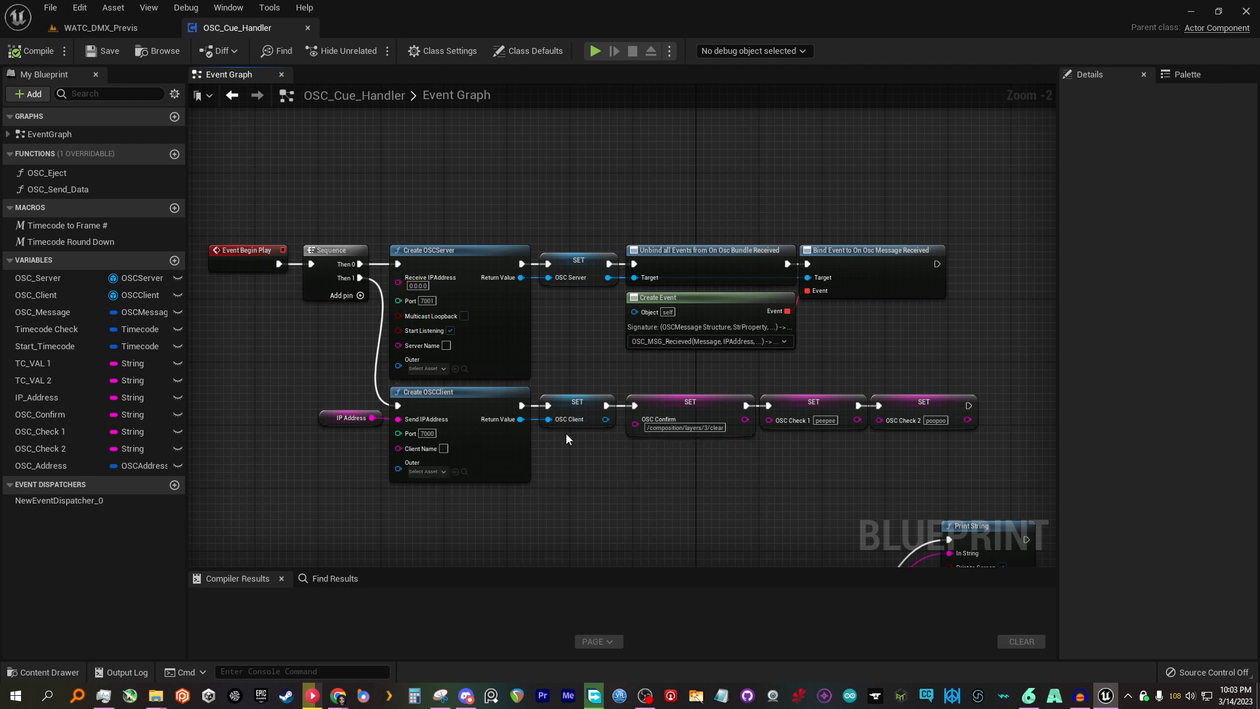
scroll(718, 447, up, 3)
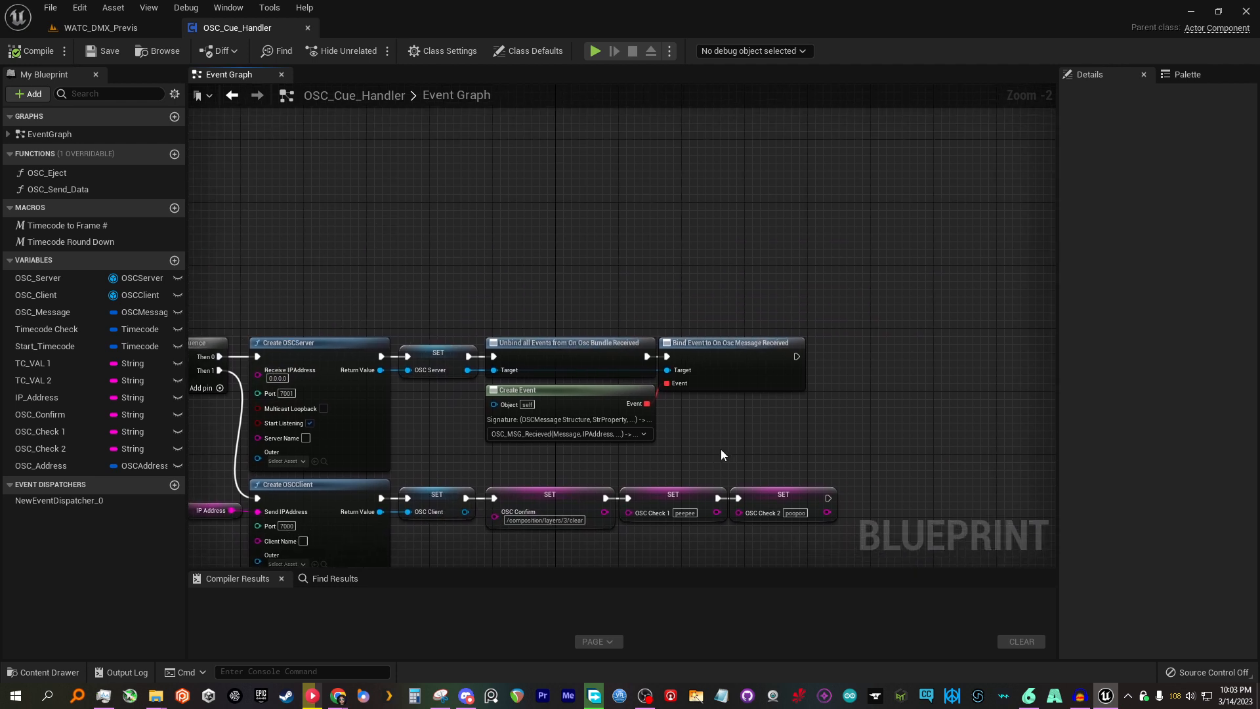
right_drag(715, 427, 766, 326)
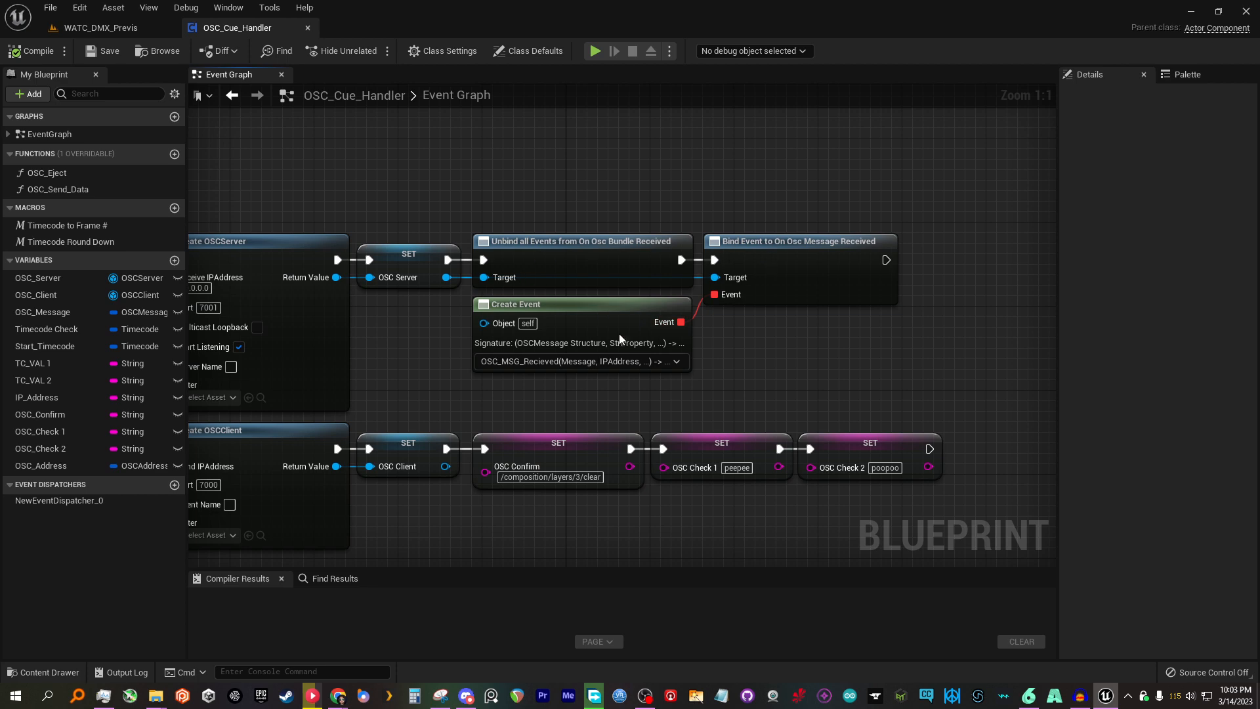
- Examine the OSC_MSG_Recieved event chain, from the address conversion through the Get Substring and Switch on String nodes to the Print String nodes
right_drag(521, 392, 711, 113)
scroll(636, 278, down, 4)
right_drag(635, 278, 787, 159)
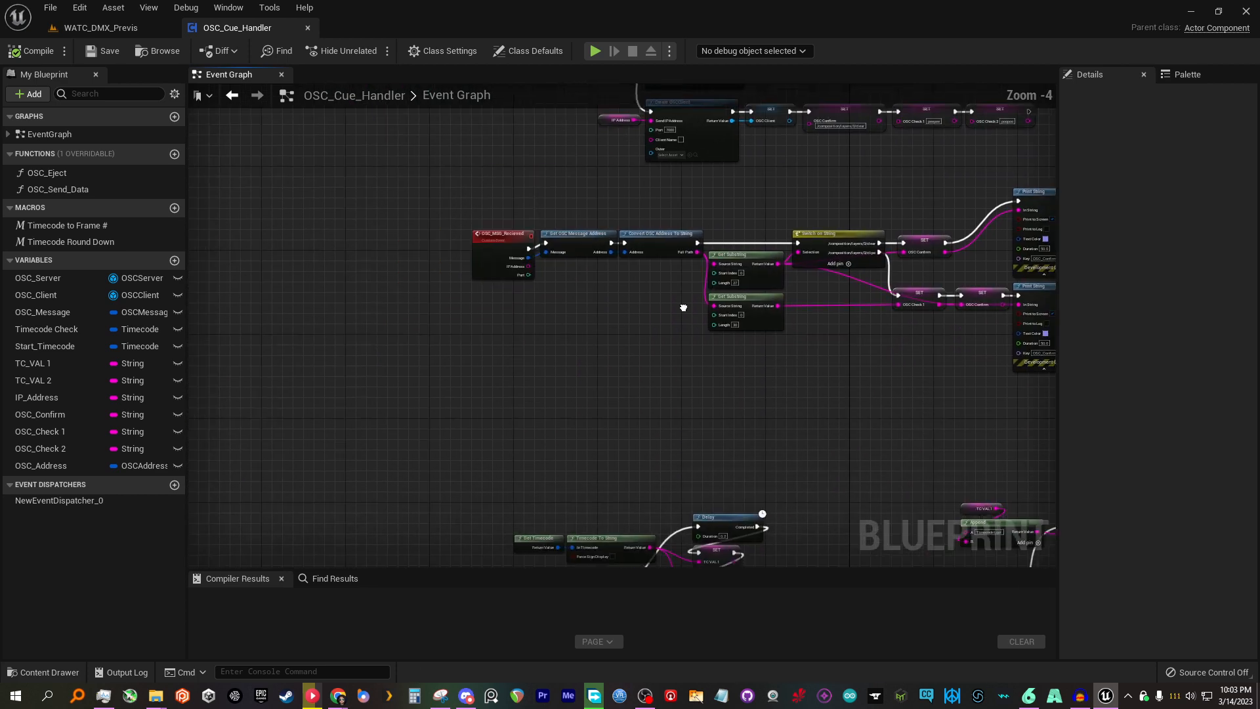
scroll(499, 282, up, 4)
right_drag(528, 235, 462, 363)
right_drag(583, 269, 416, 318)
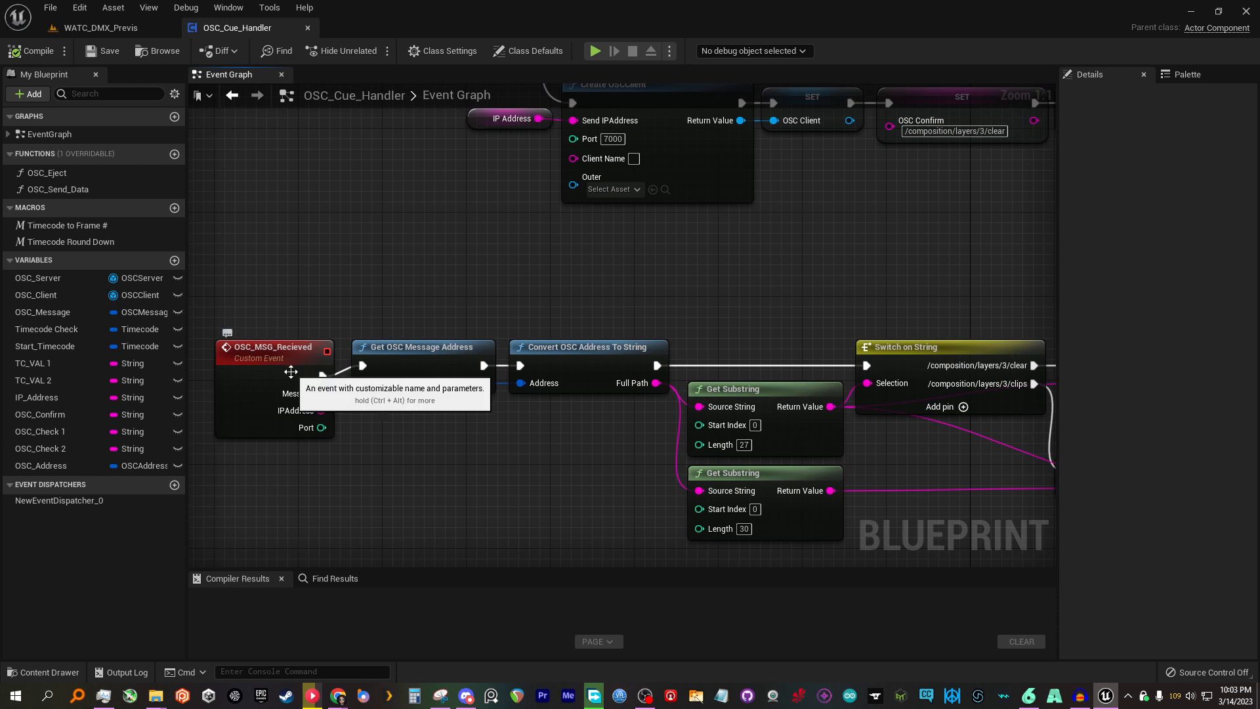
right_drag(317, 354, 466, 313)
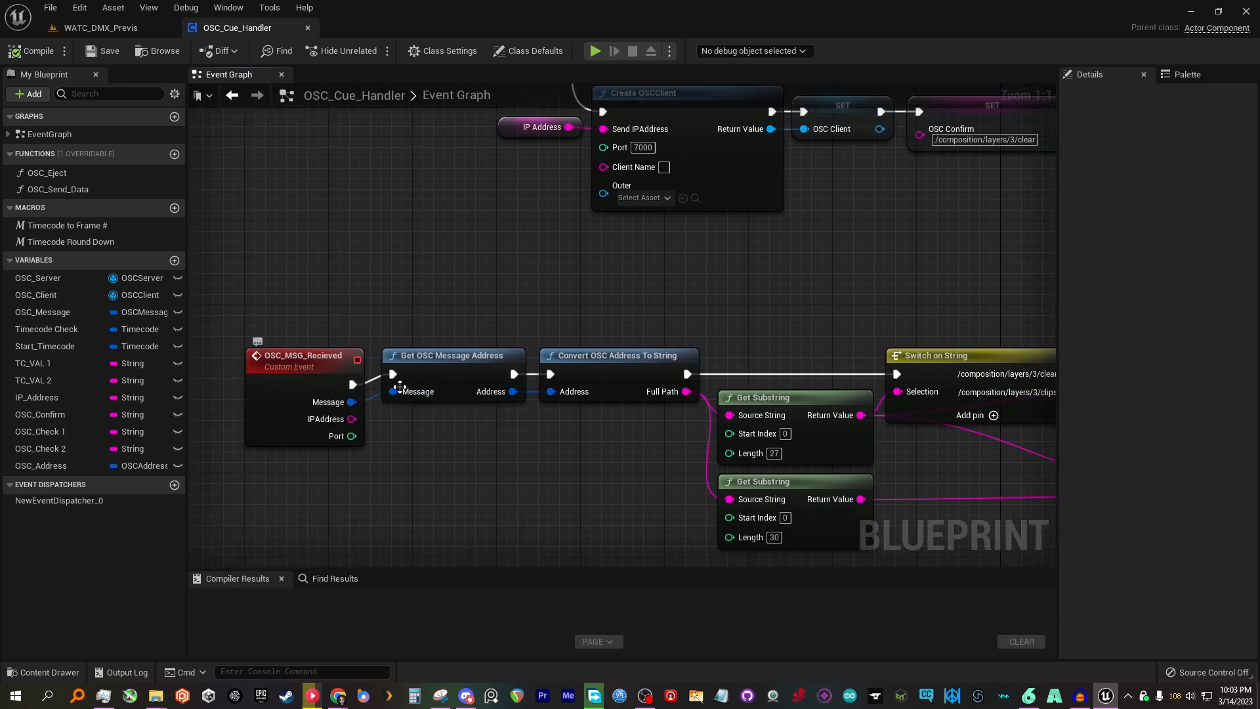
right_drag(538, 336, 323, 413)
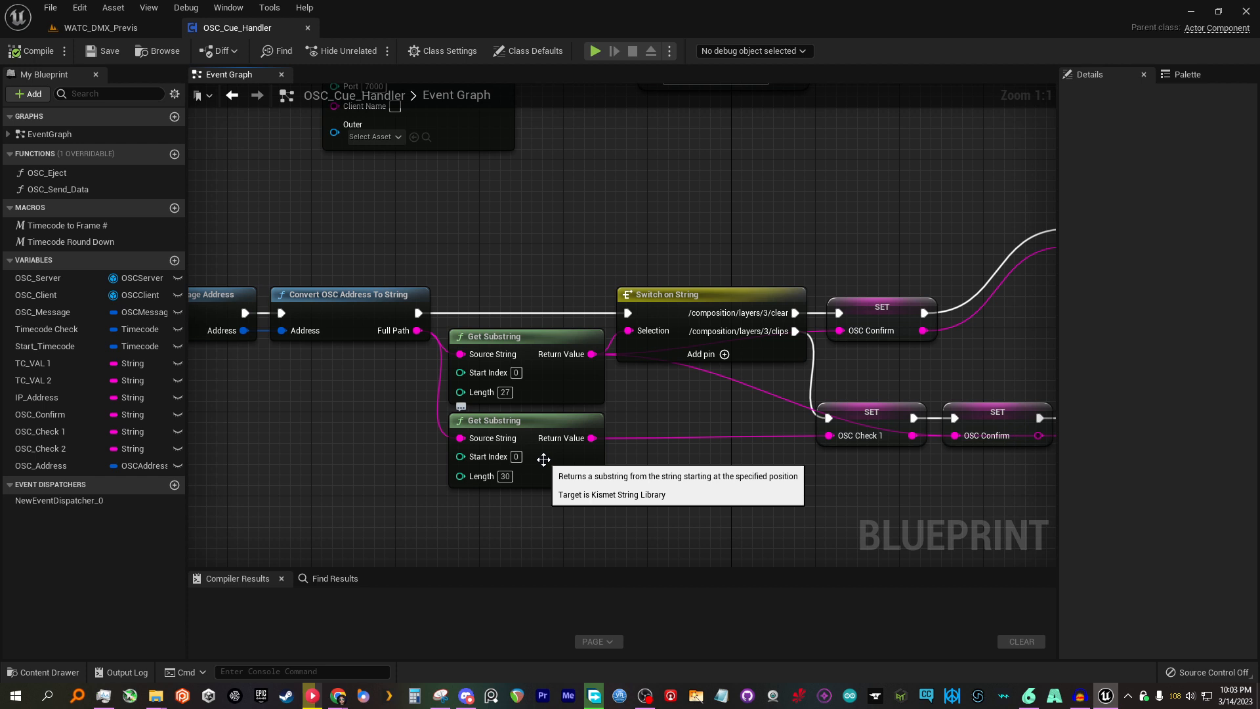
right_drag(646, 410, 618, 436)
click(436, 412)
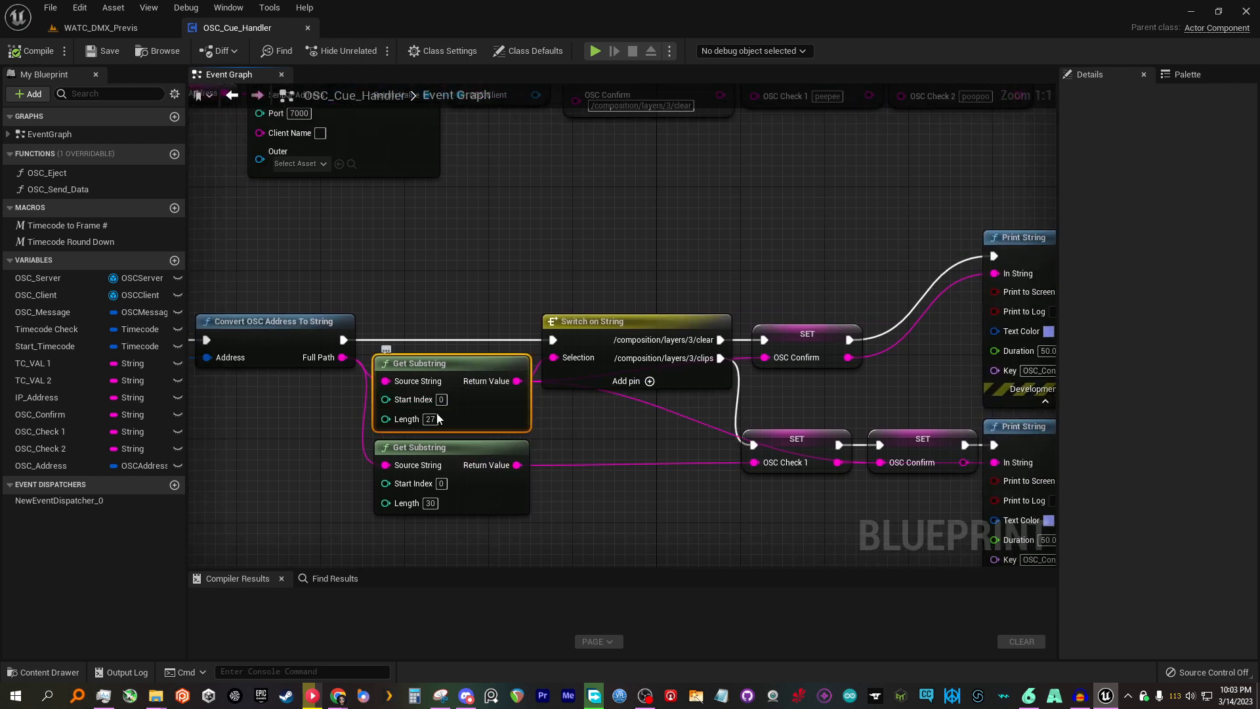
click(430, 420)
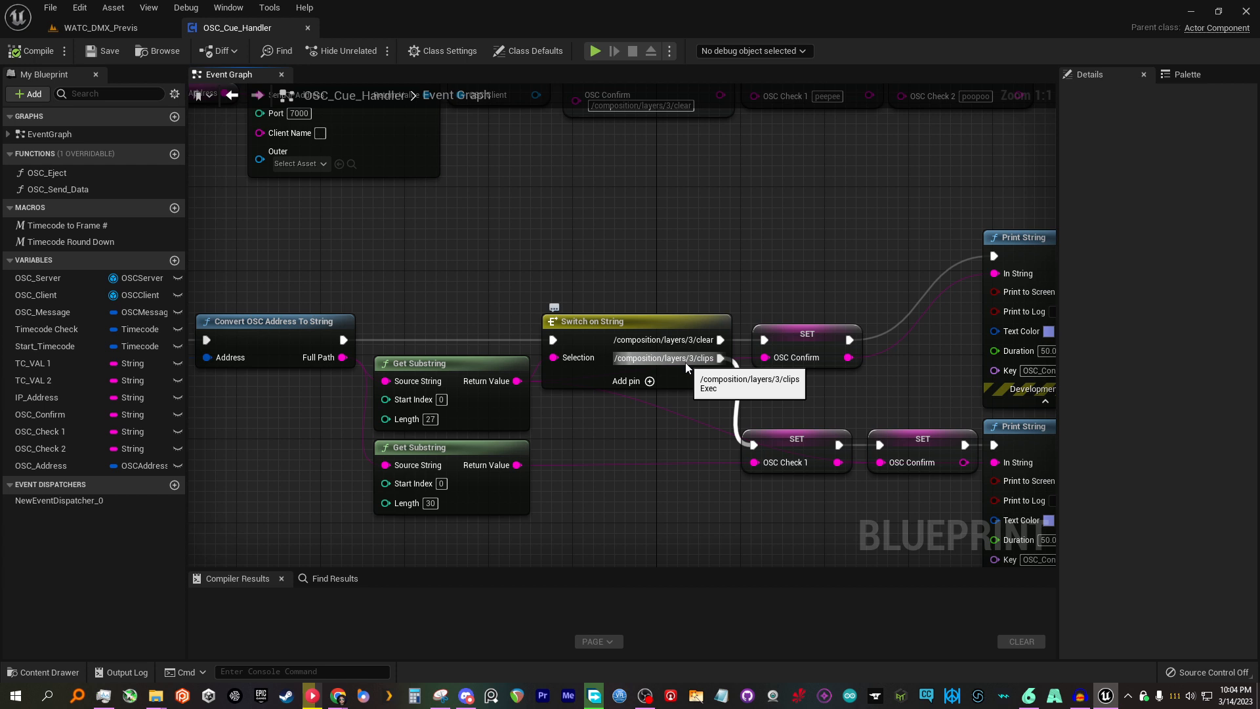
right_drag(768, 279, 714, 256)
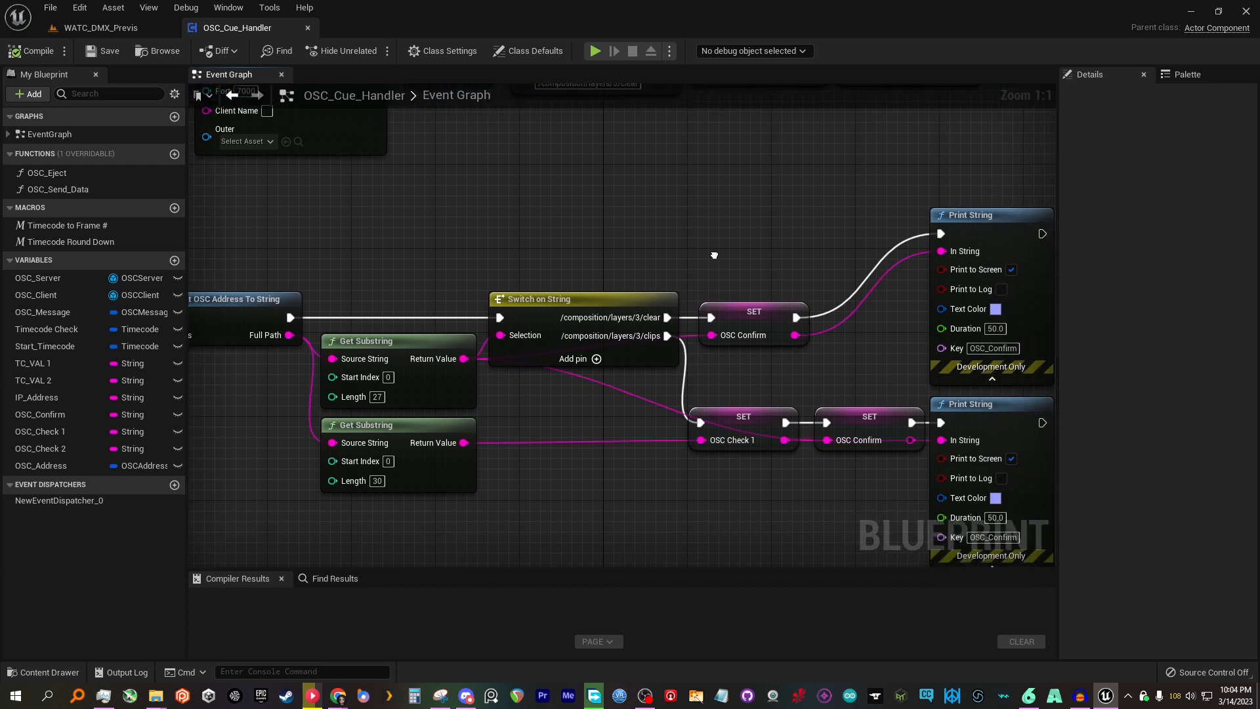
click(1036, 701)
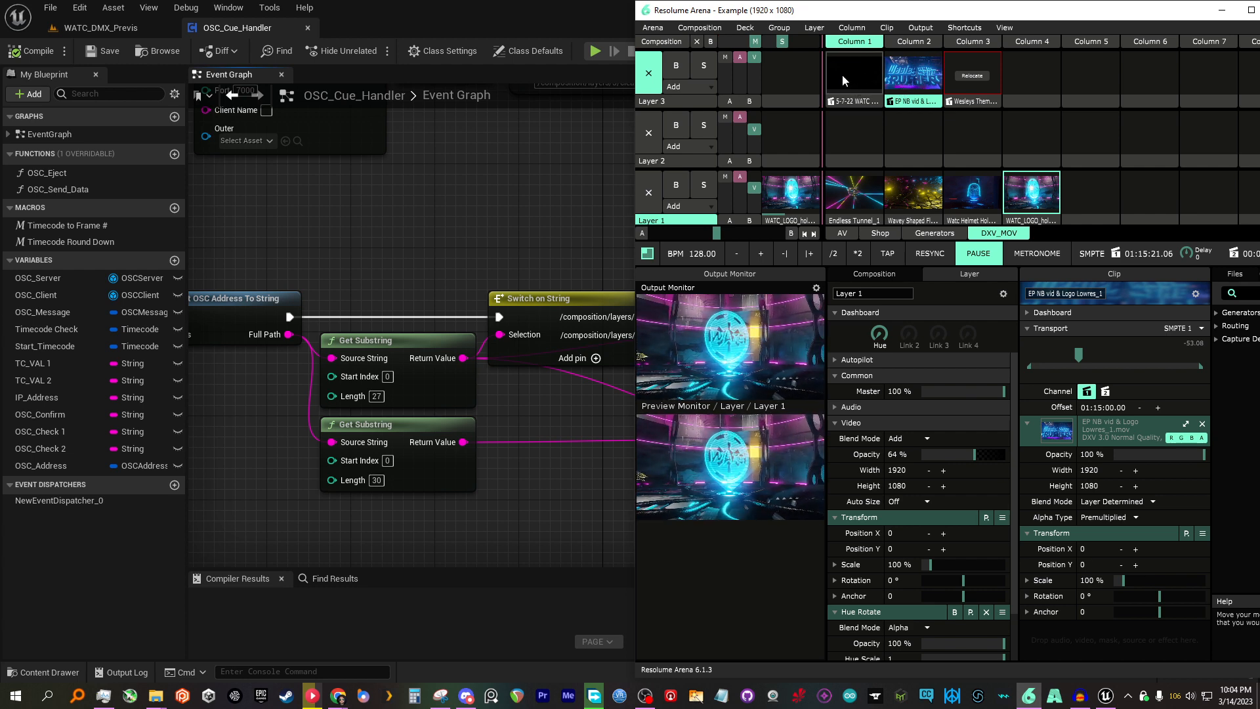
click(600, 23)
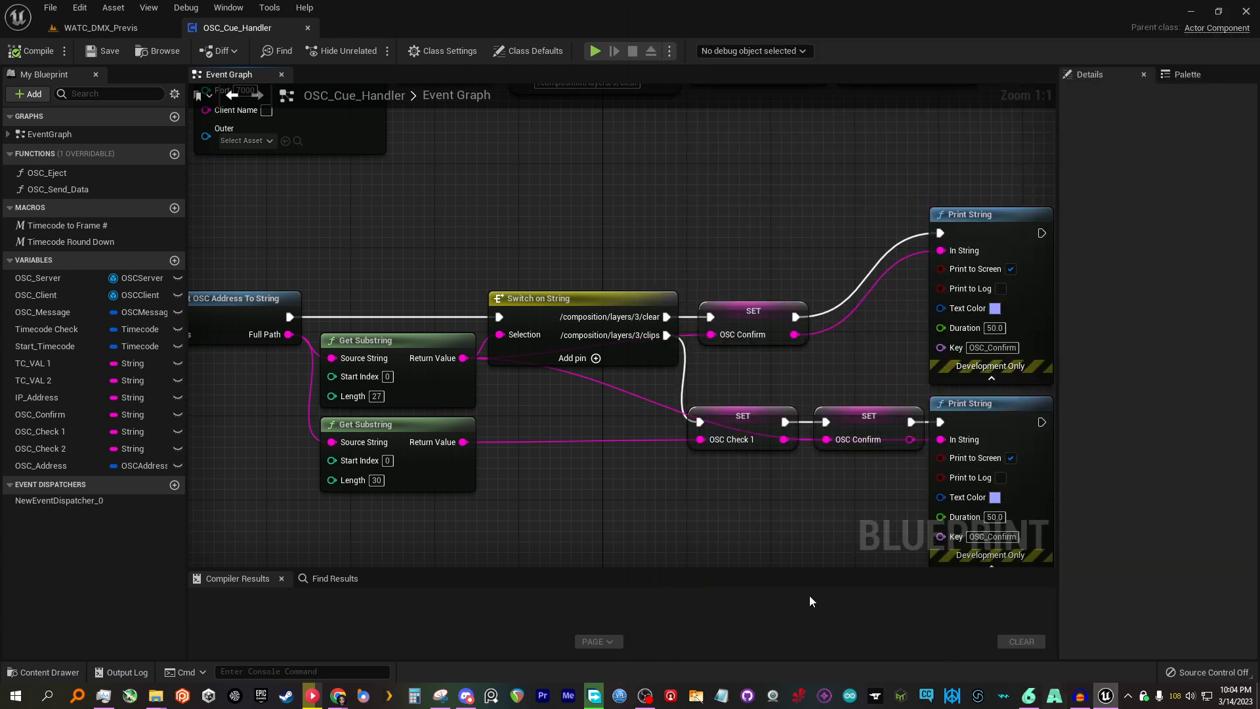
right_drag(630, 524, 570, 466)
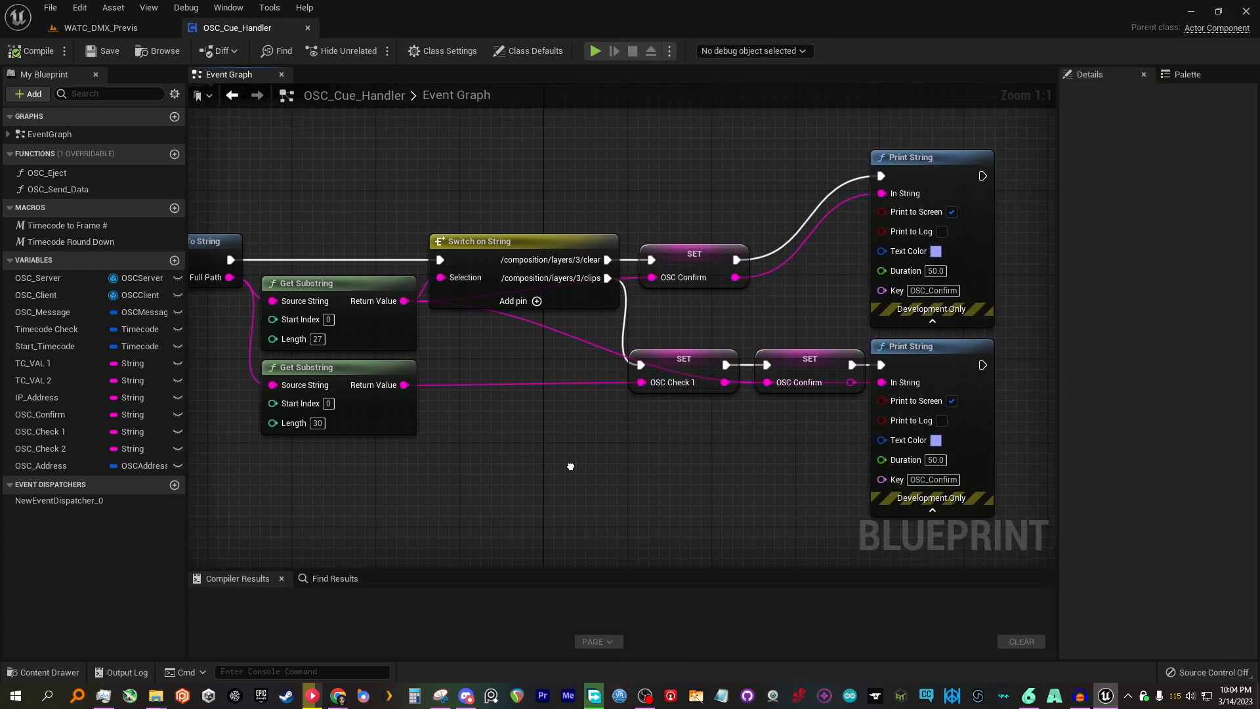
- Switch to Resolume Arena, turn on OSC shortcut editing, and maximize its window
click(1025, 697)
click(921, 28)
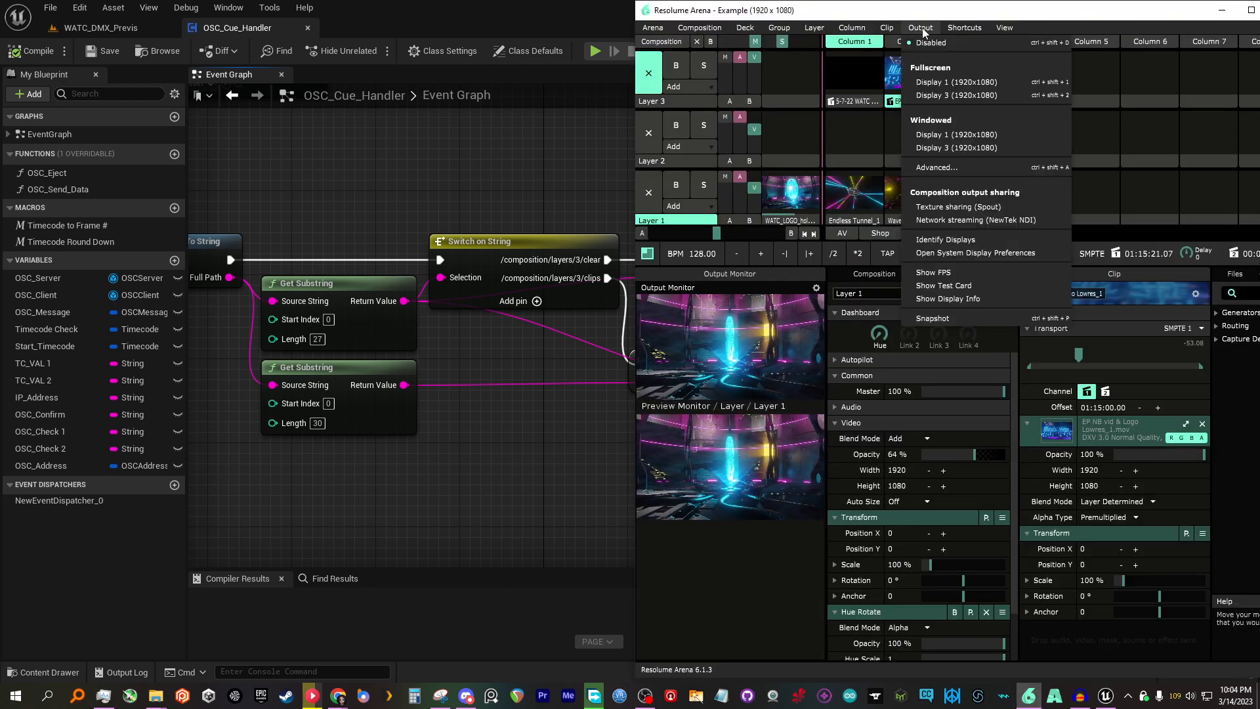
click(972, 72)
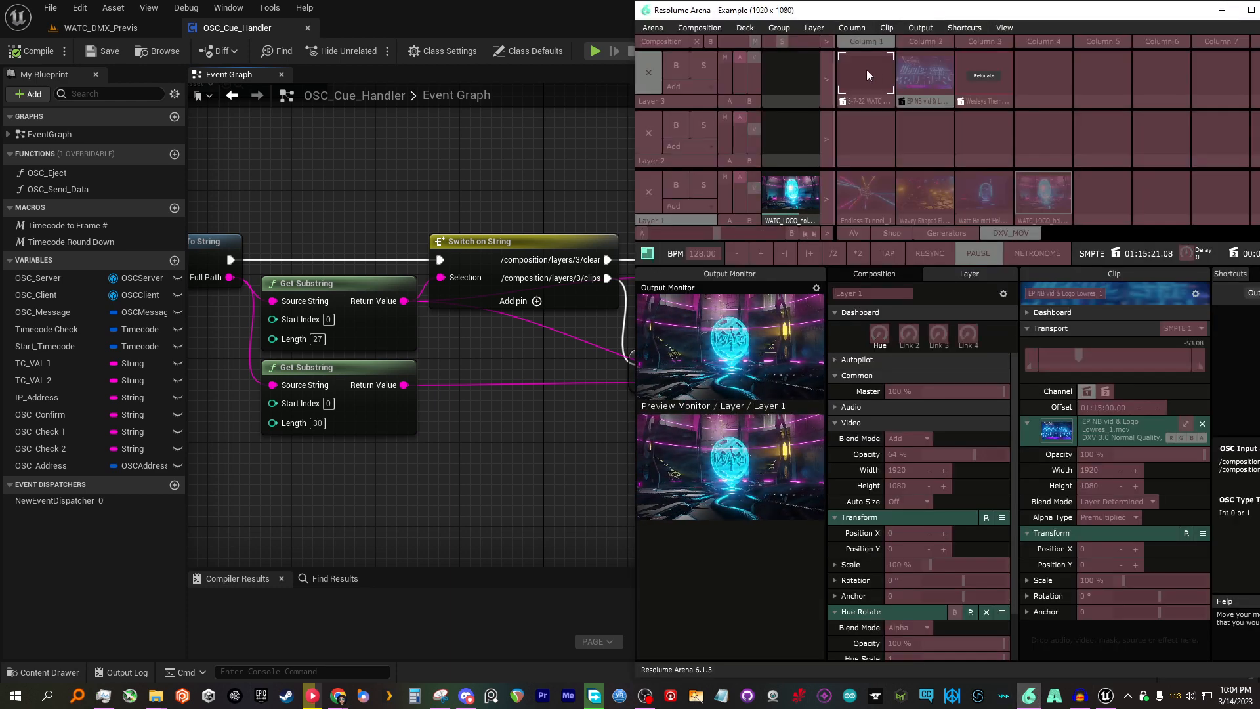
double_click(908, 11)
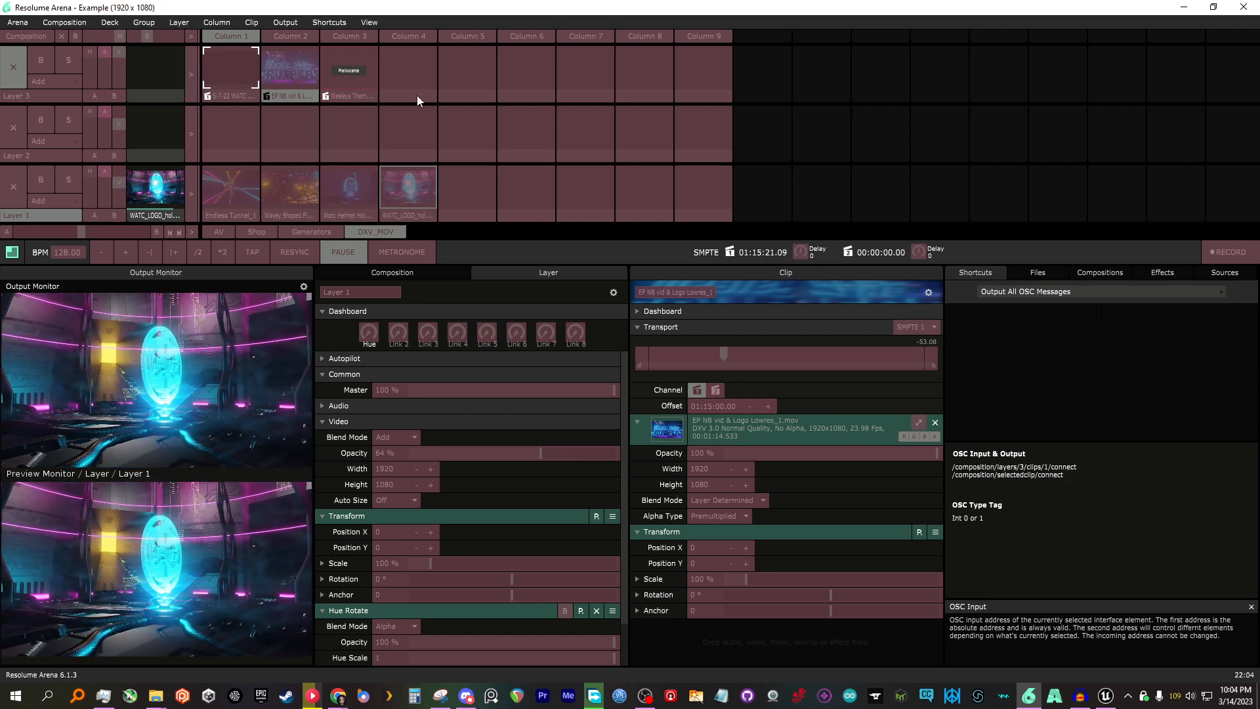
- Select the clip slots in columns 2, 3 and 4 of Layer 3 in turn to view their OSC addresses
click(291, 62)
click(325, 65)
click(396, 65)
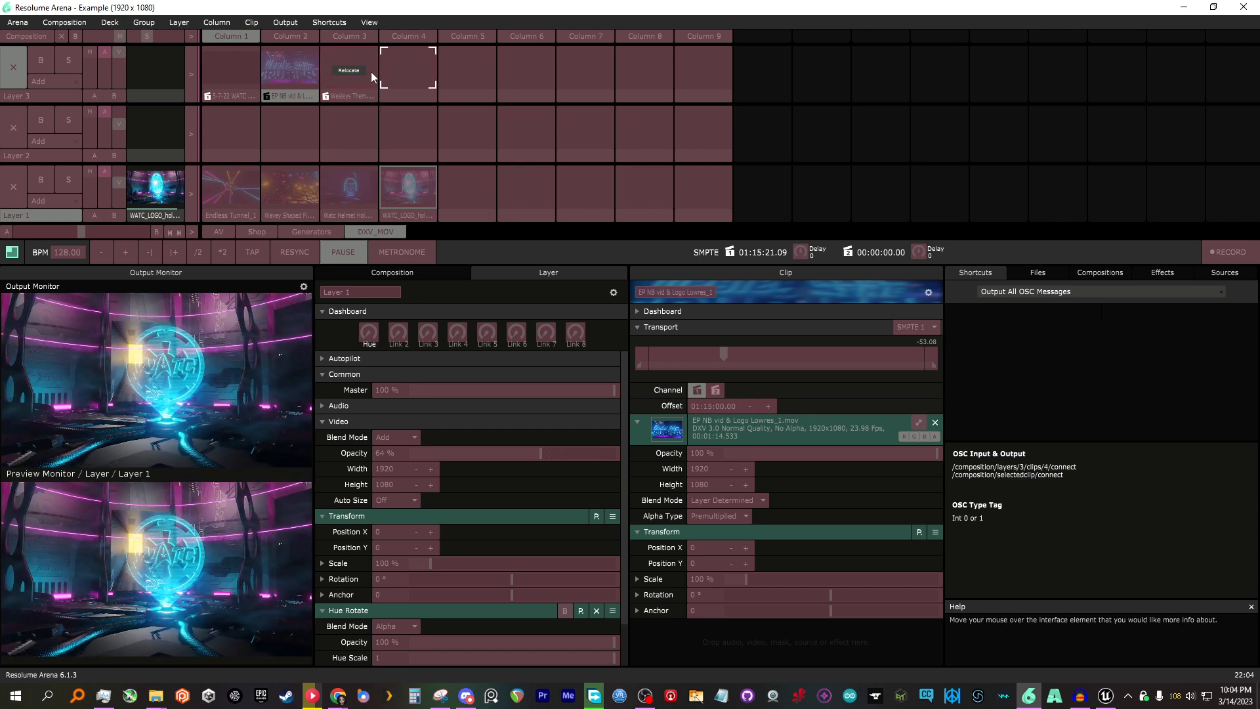
- Highlight the OSC address of Layer 3's column 4 clip, and return to the OSC_Cue_Handler event graph to examine the address-to-string conversion nodes
click(1071, 474)
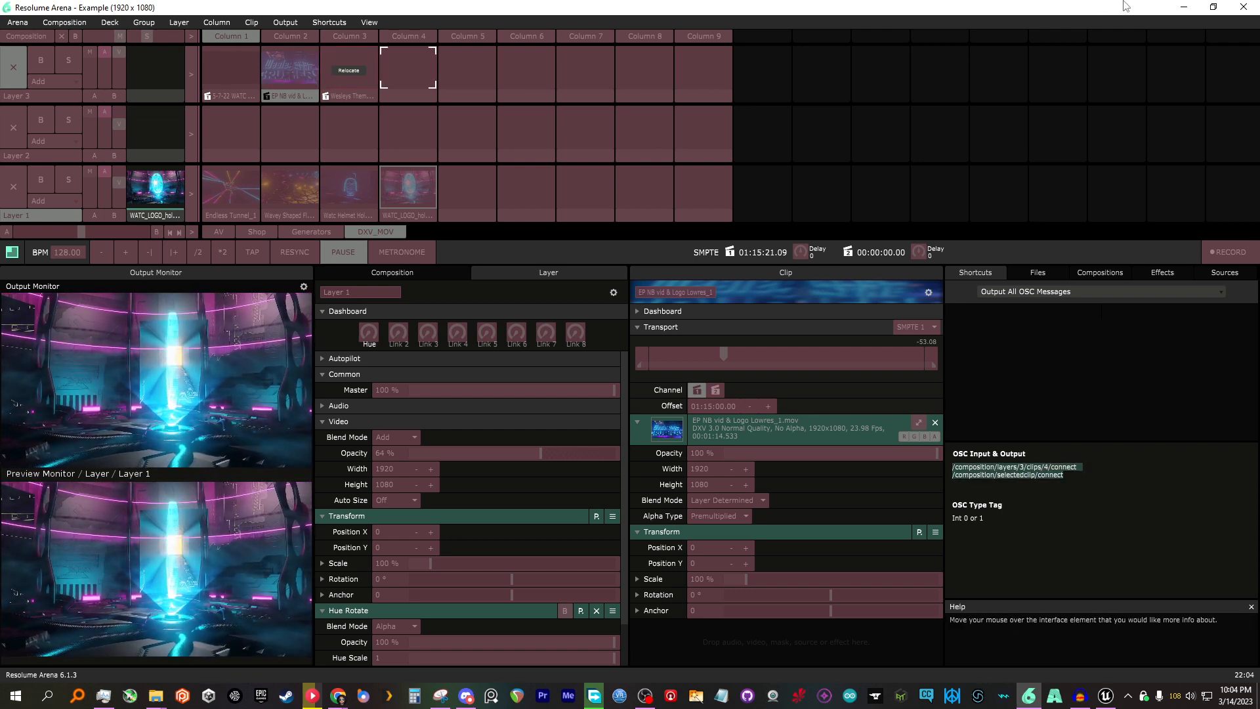
click(1184, 6)
right_drag(589, 404, 615, 433)
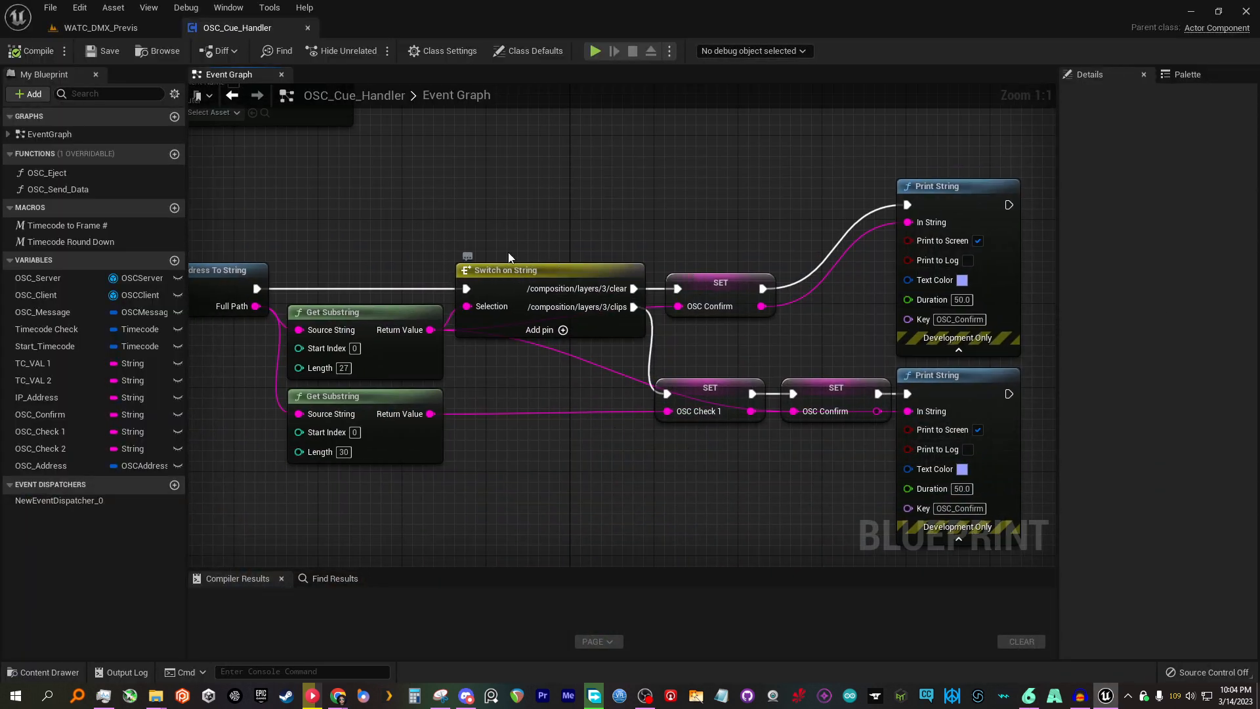
right_drag(509, 252, 552, 270)
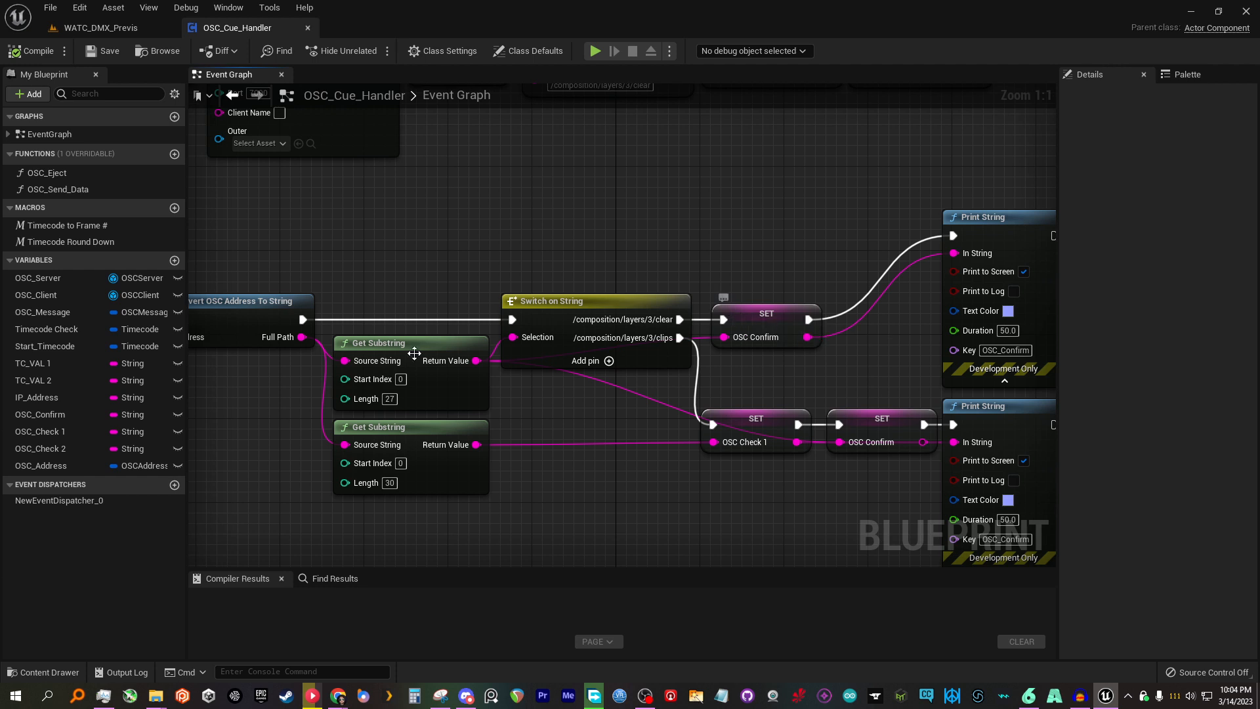
right_drag(414, 353, 772, 291)
right_drag(648, 435, 532, 466)
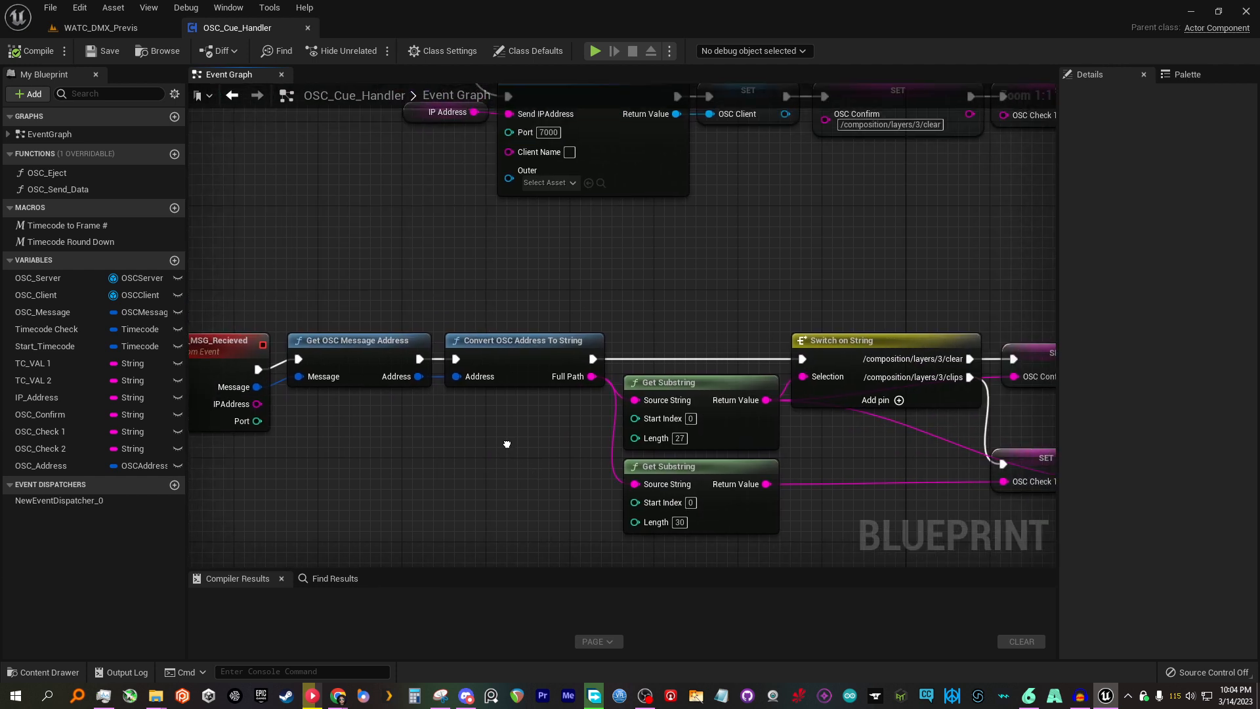
right_drag(736, 303, 720, 322)
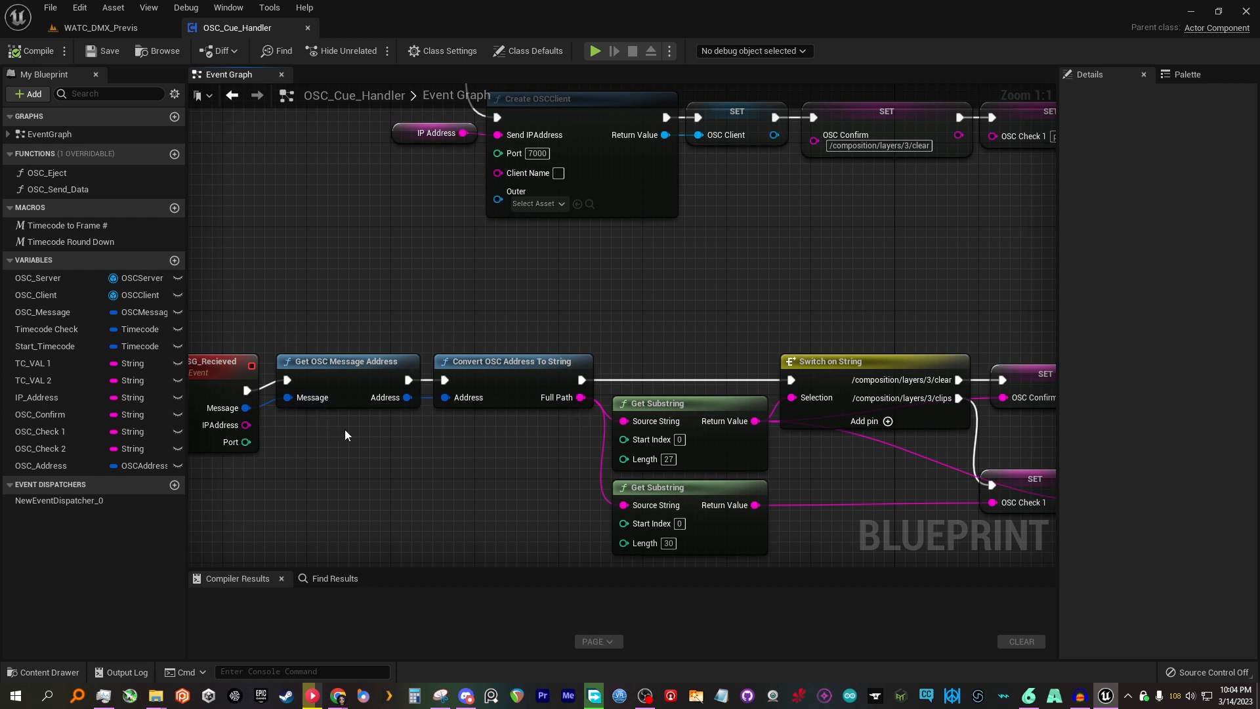
right_drag(361, 434, 317, 347)
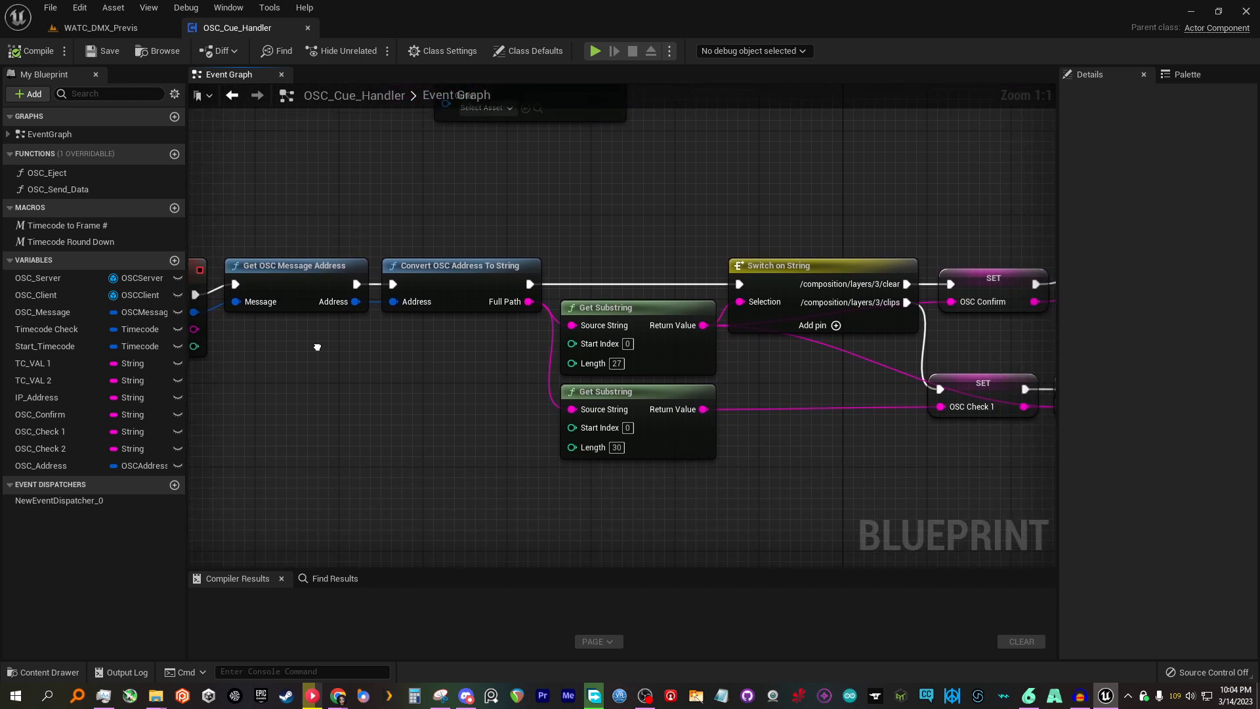
- Examine how the Get Substring results feed the Switch on String clear and clips outputs, the SET OSC Confirm and OSC Check 1 nodes, and Print String
right_drag(317, 347, 3, 377)
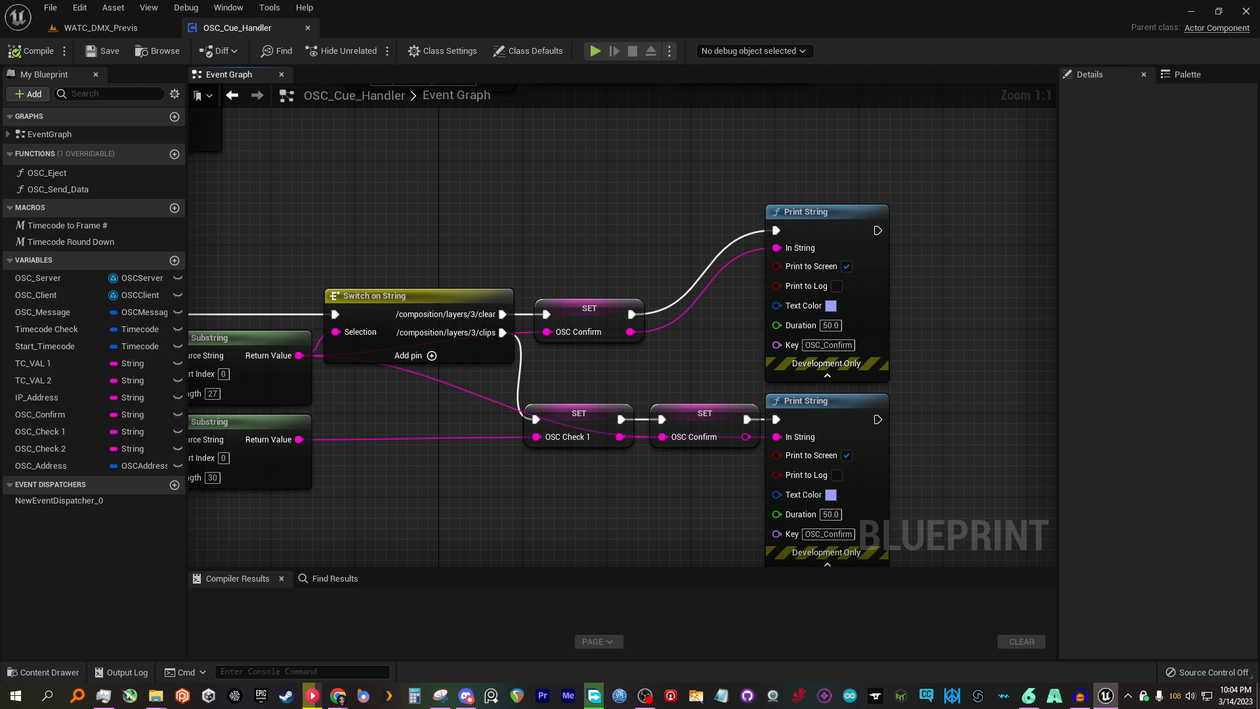
right_drag(794, 236, 804, 234)
right_drag(605, 521, 643, 438)
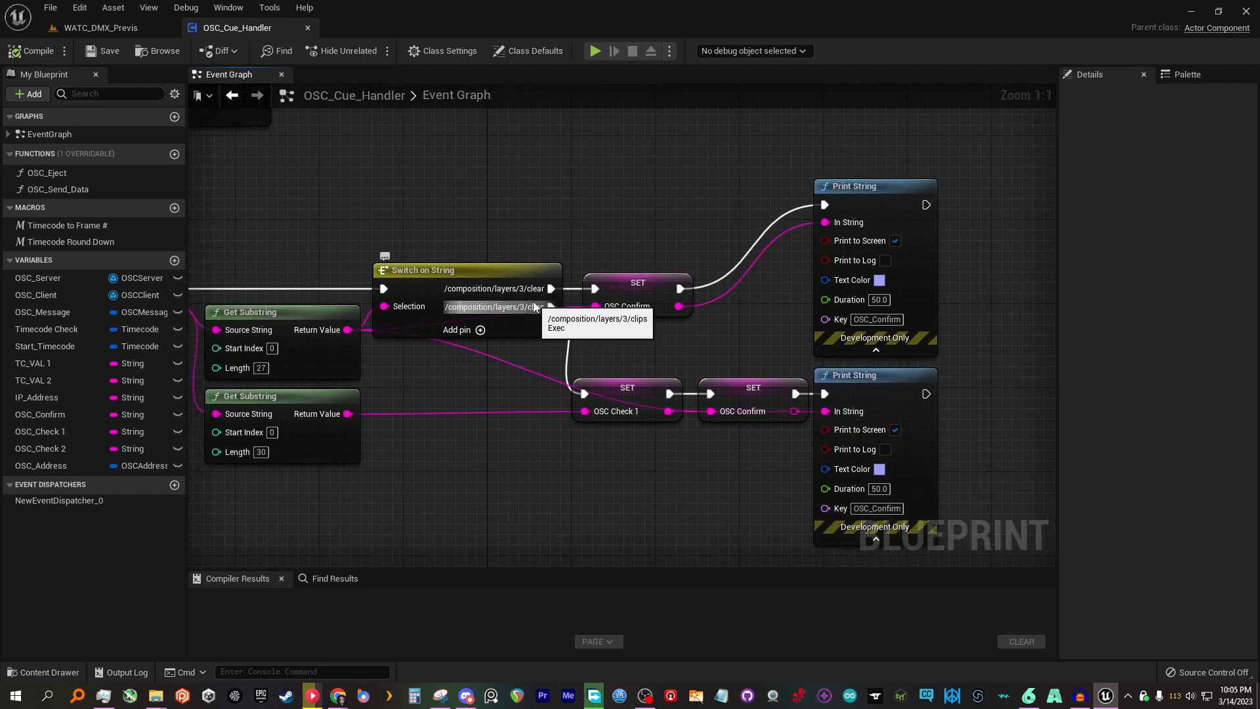
right_drag(532, 263, 571, 310)
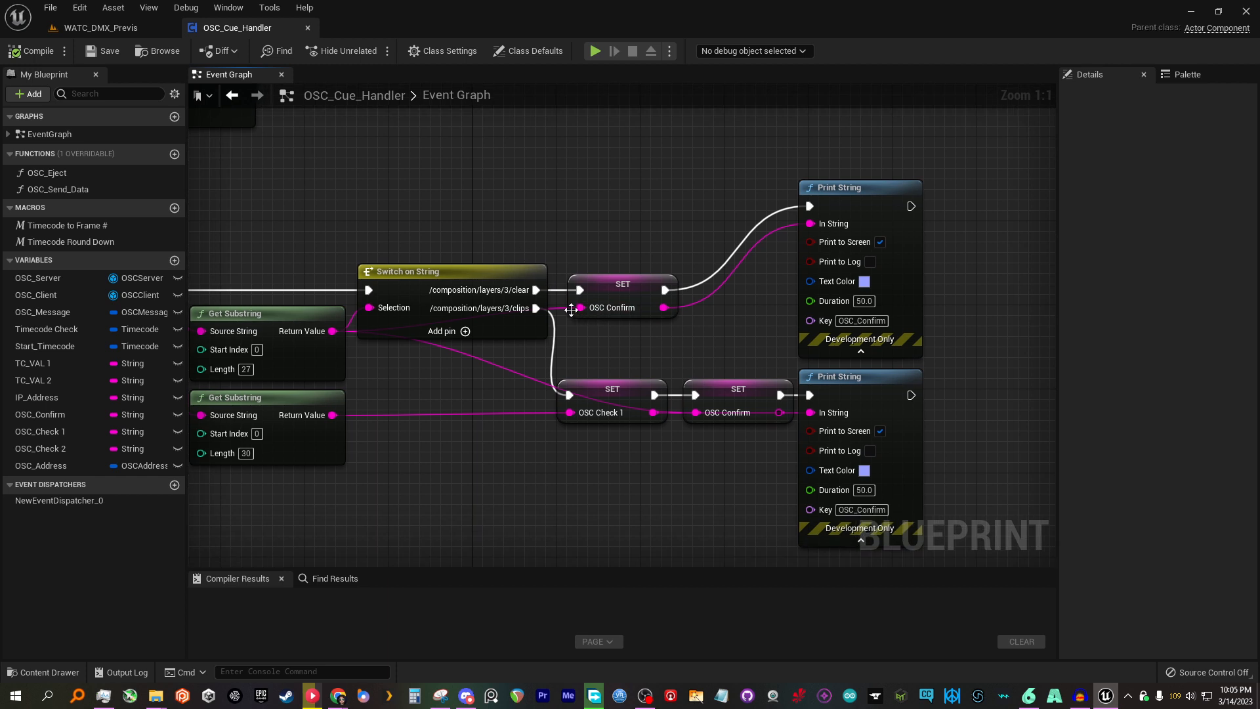
right_drag(612, 347, 645, 358)
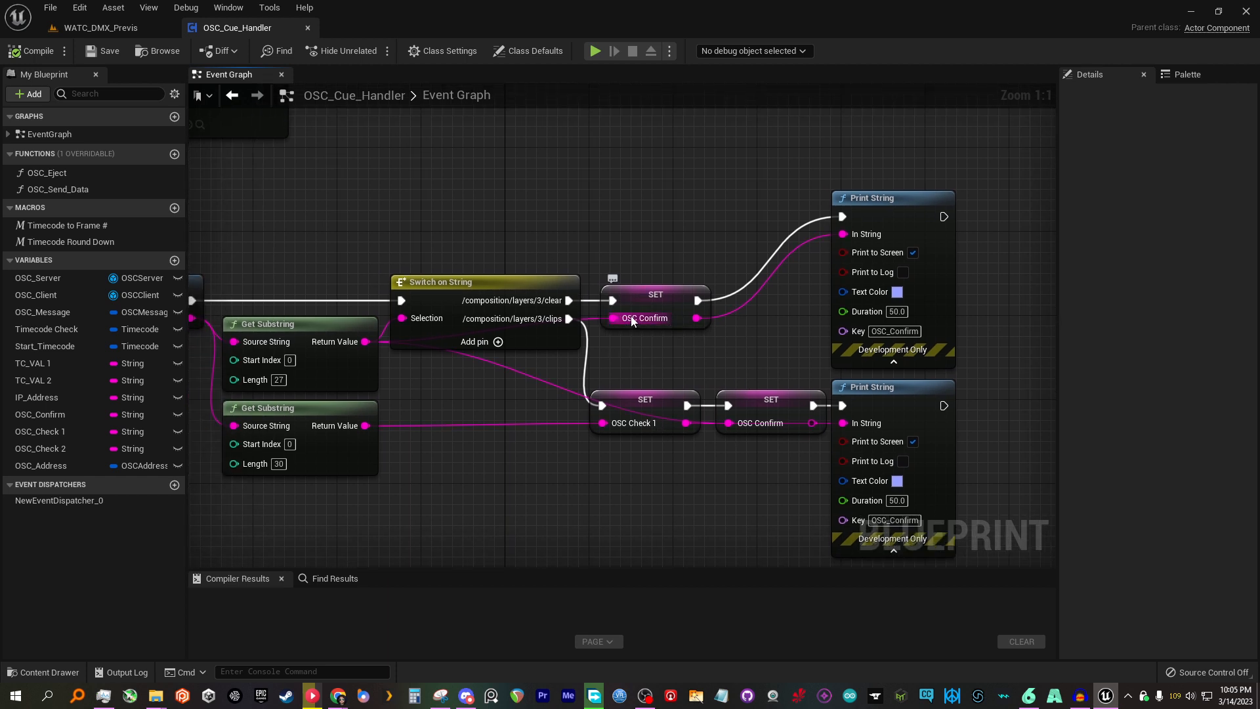
right_drag(623, 345, 646, 363)
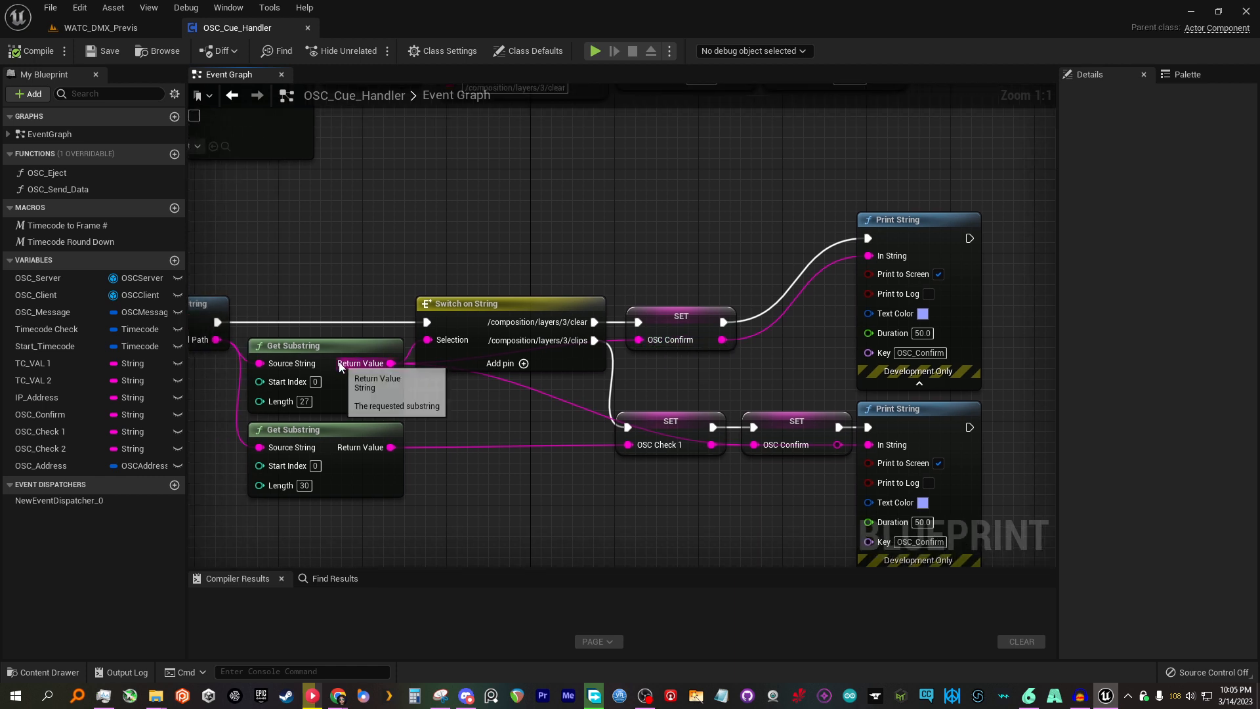
right_drag(562, 345, 636, 349)
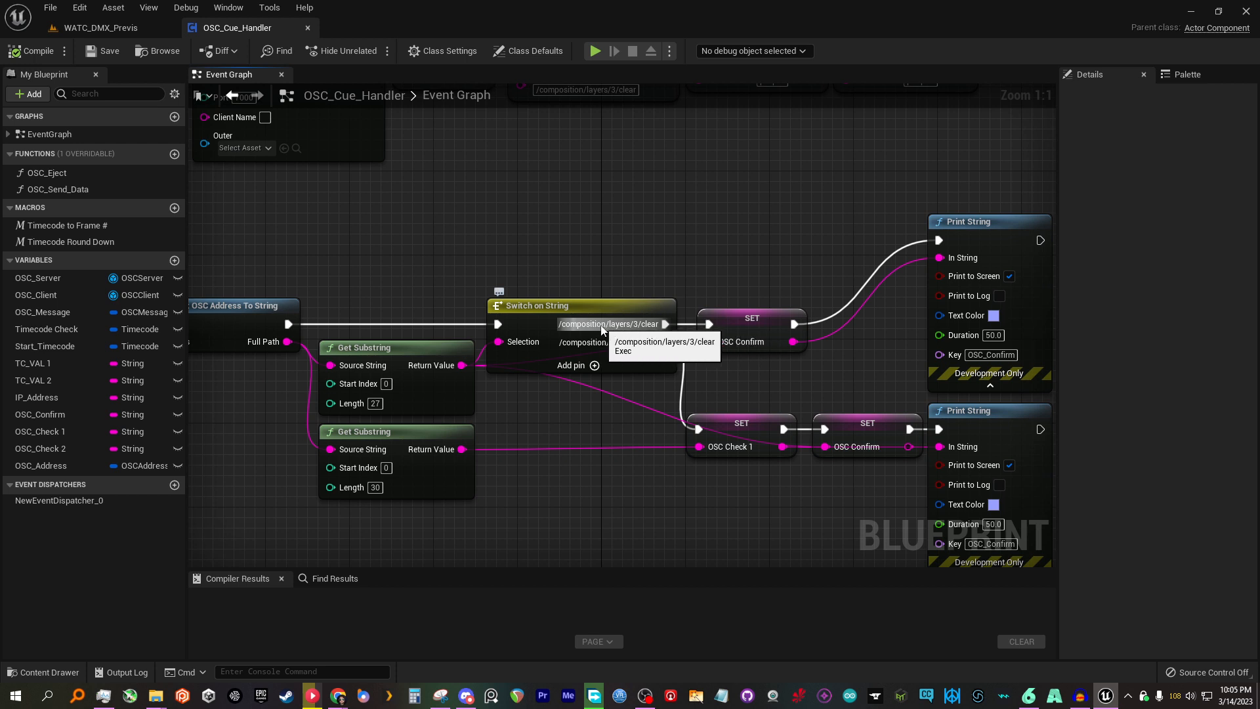
right_drag(685, 296, 656, 232)
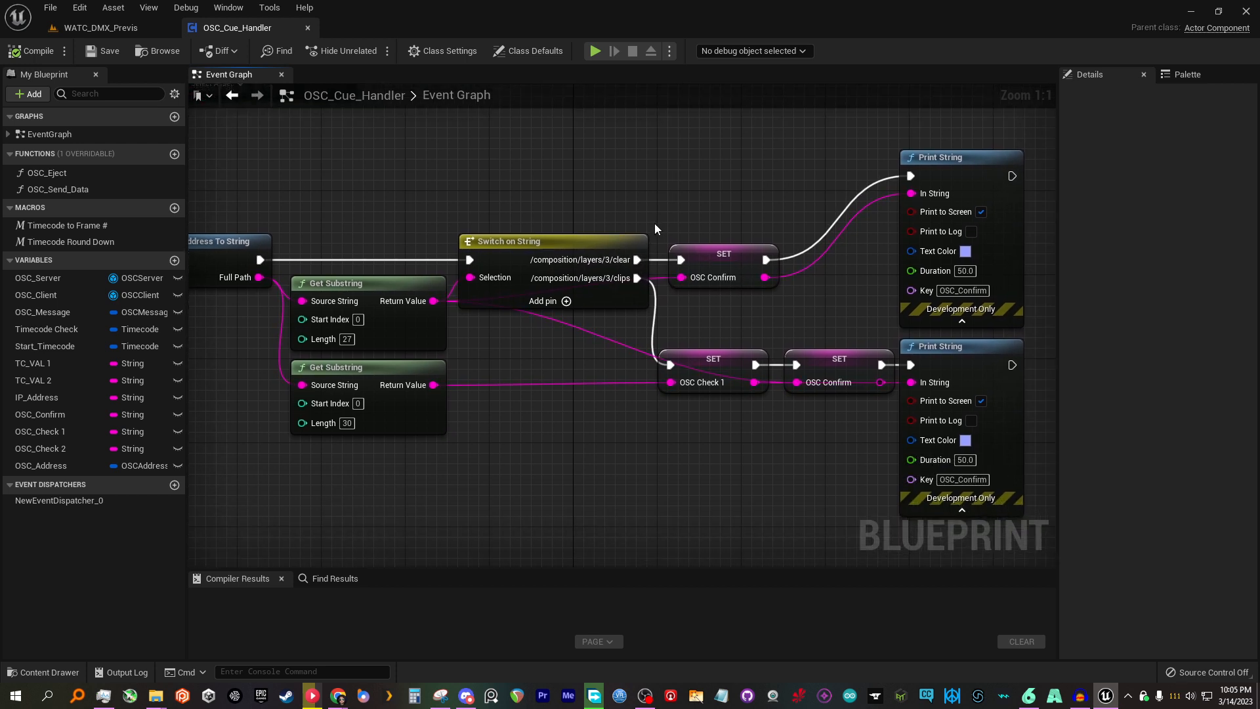
right_drag(455, 191, 475, 196)
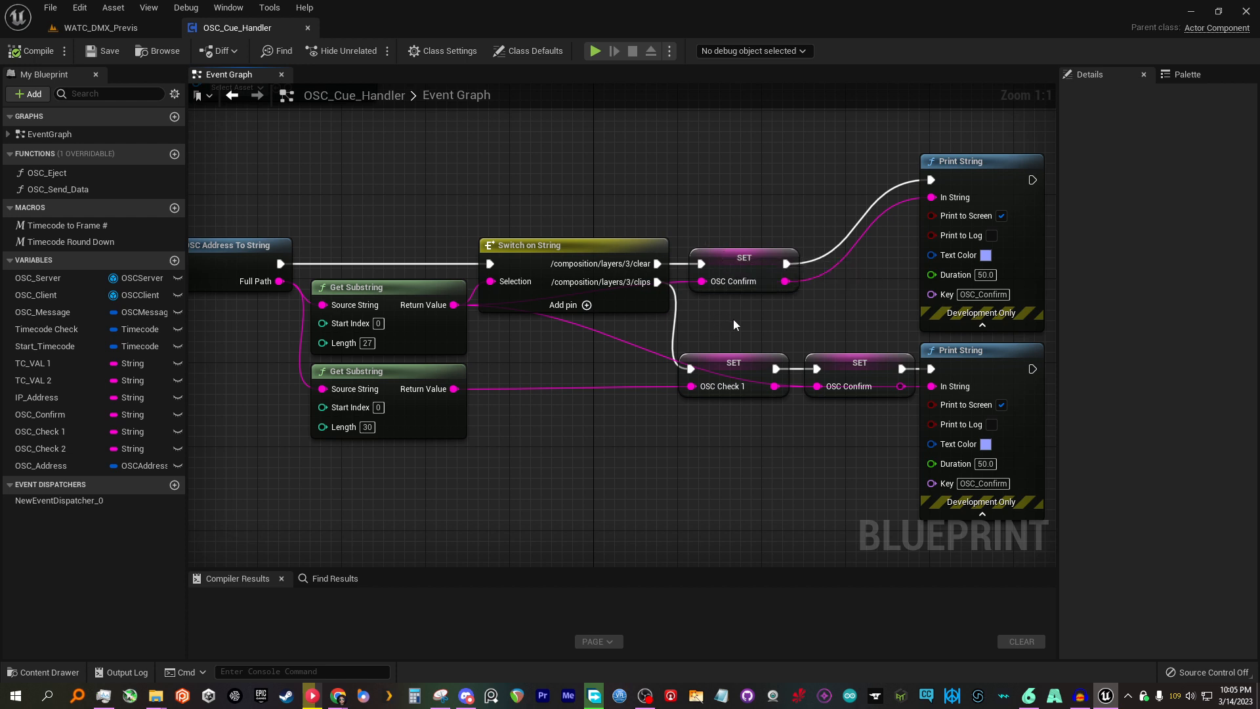
right_drag(744, 325, 709, 321)
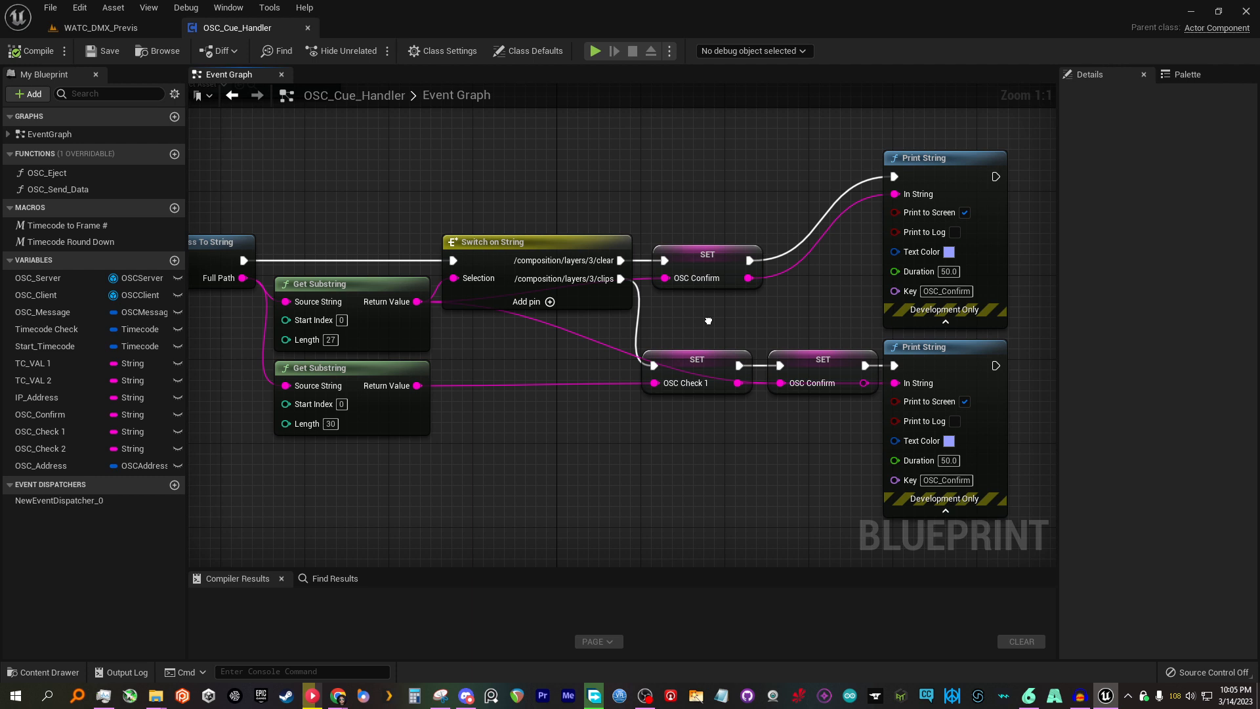
right_drag(599, 415, 565, 425)
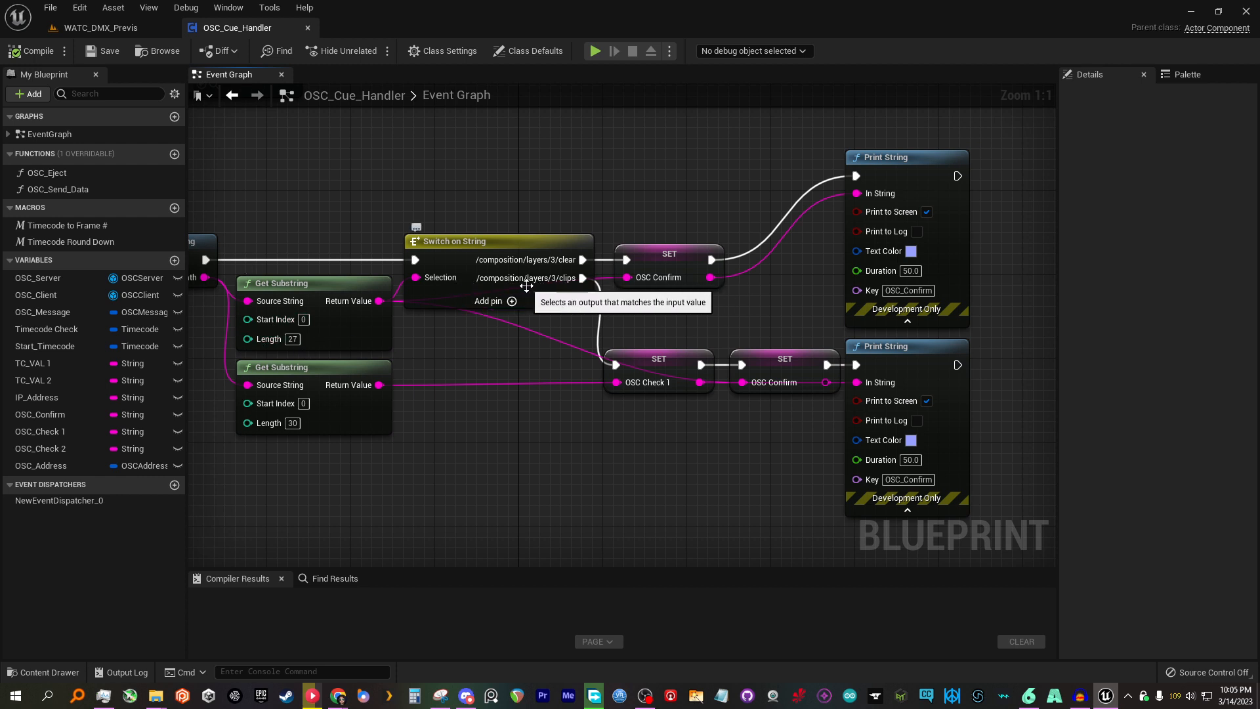
right_drag(436, 344, 538, 353)
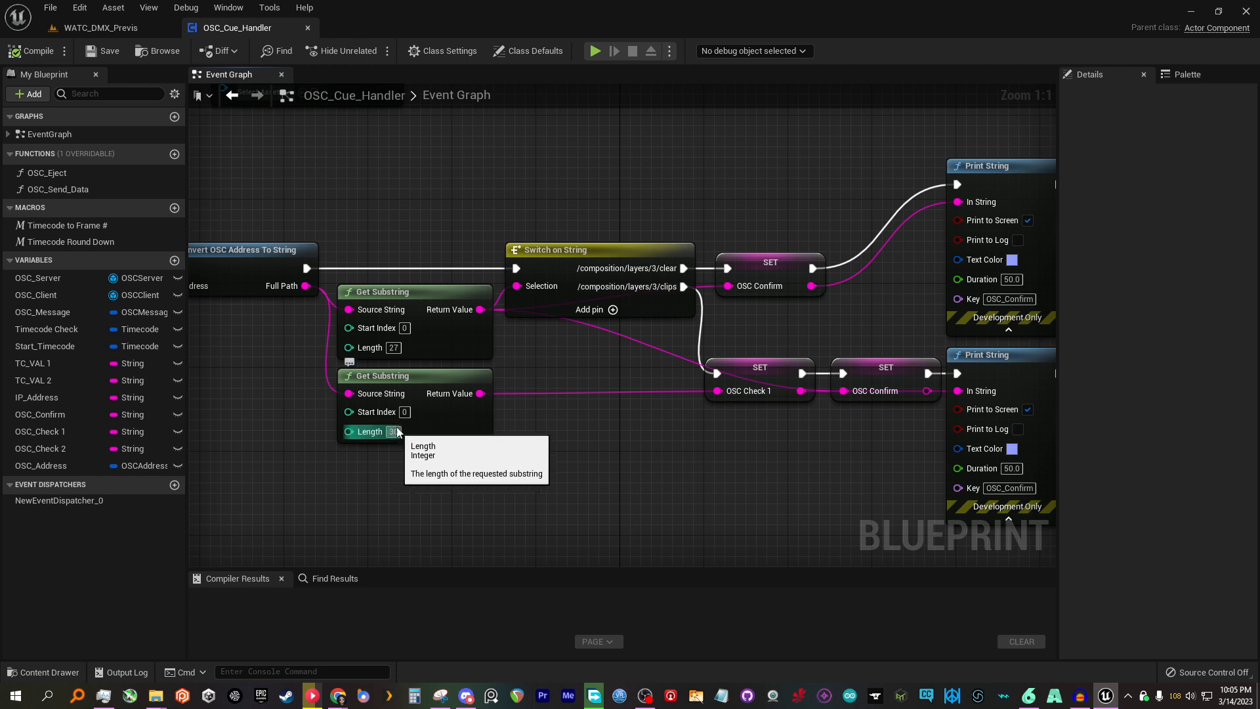
- Switch to Resolume Arena, select the column 1 clip slot in Layer 3, and highlight the clip number in its OSC address
click(1081, 696)
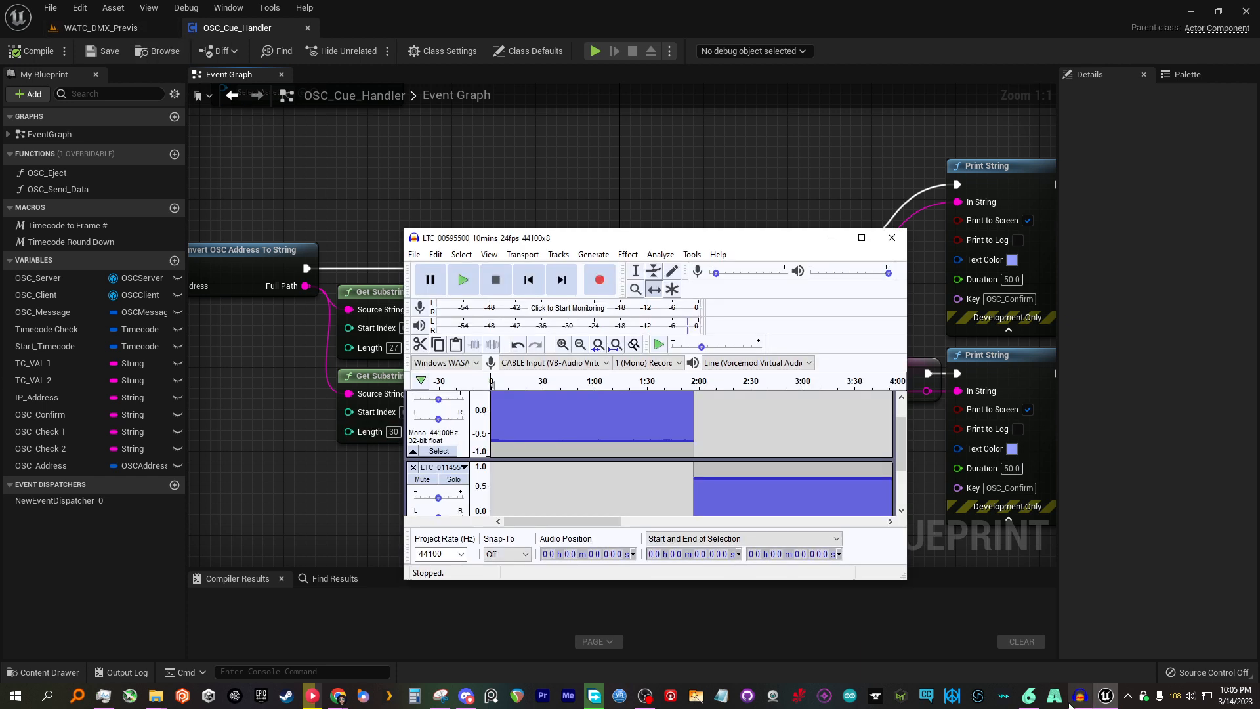
click(832, 238)
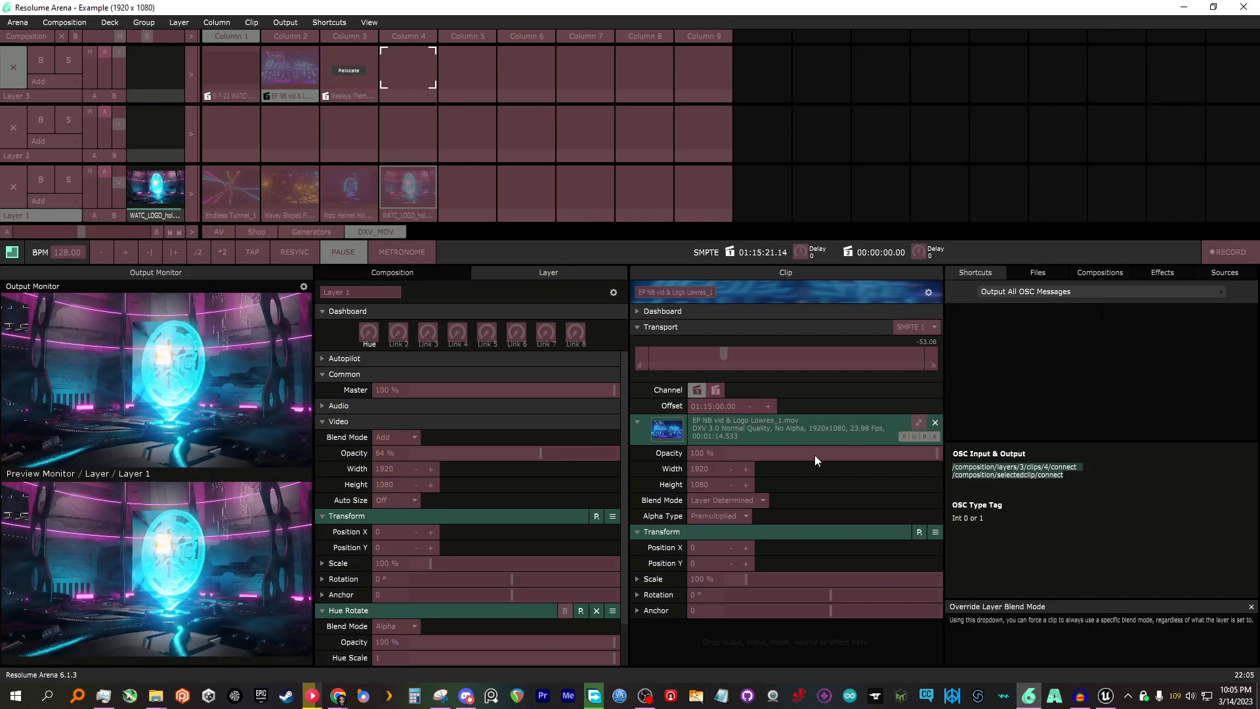
click(237, 65)
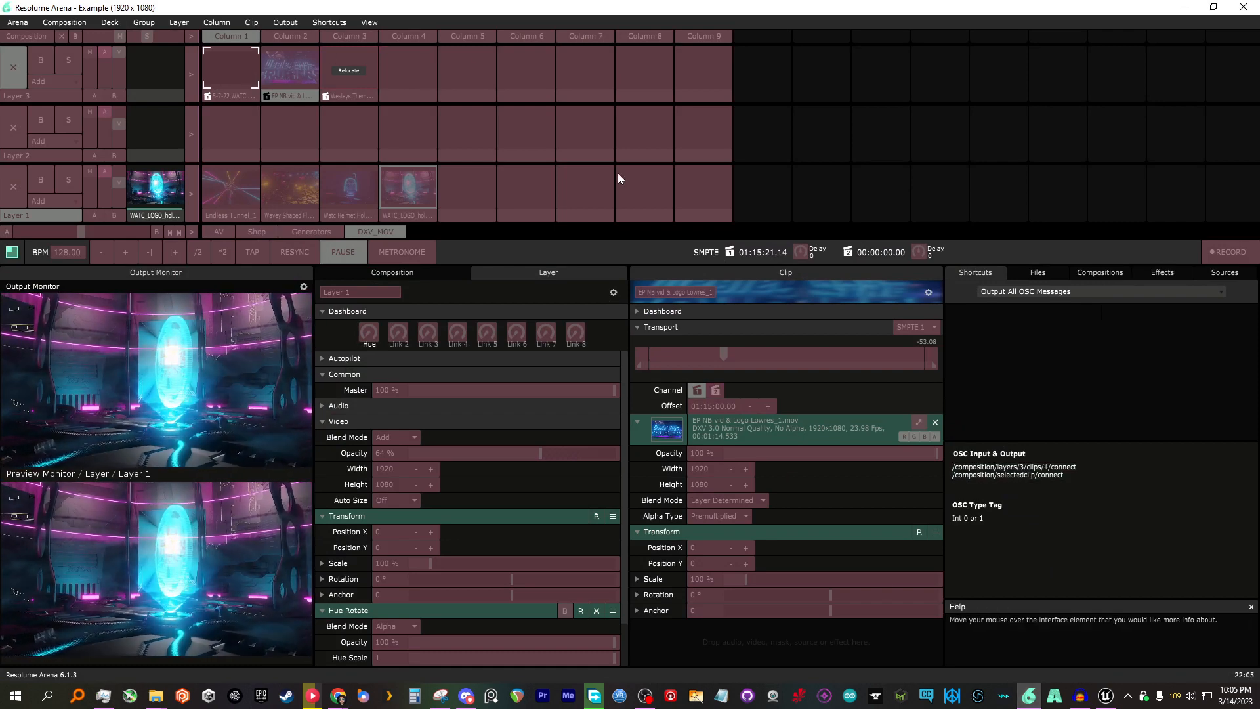
double_click(1047, 467)
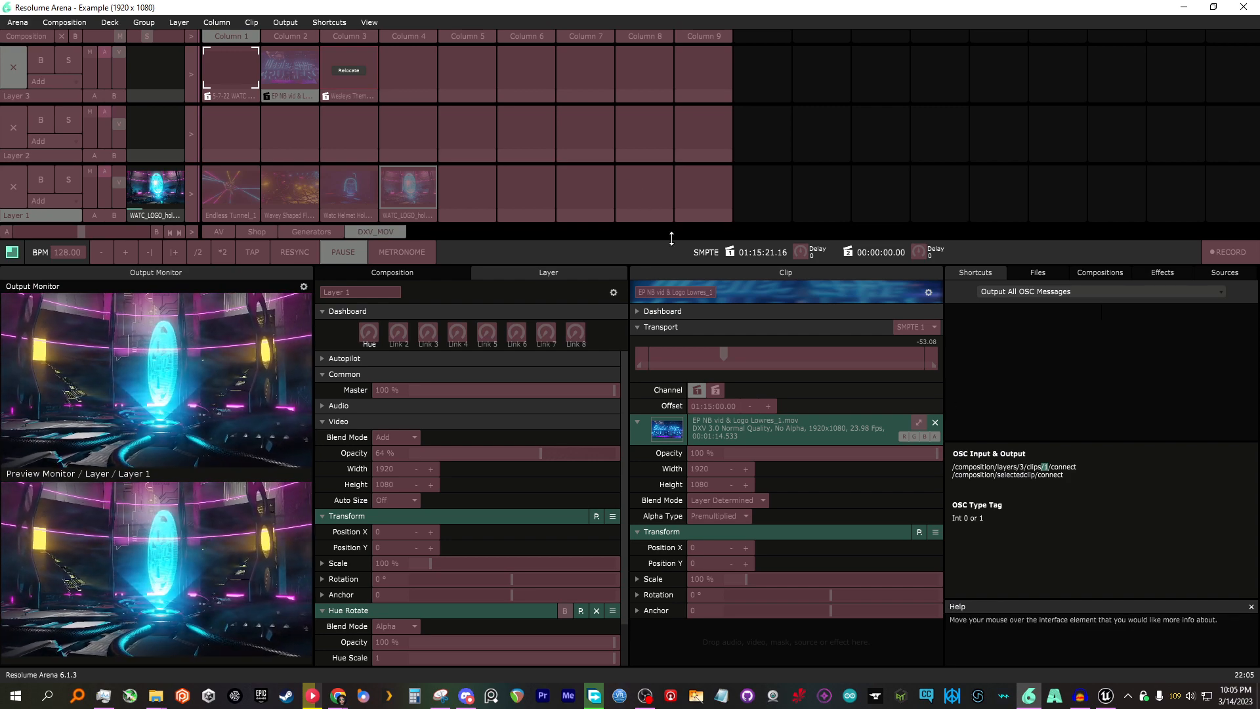
- Return to the OSC_Cue_Handler event graph in Unreal Engine and review the whole OSC_MSG_Recieved chain through to its Print String nodes
click(1076, 701)
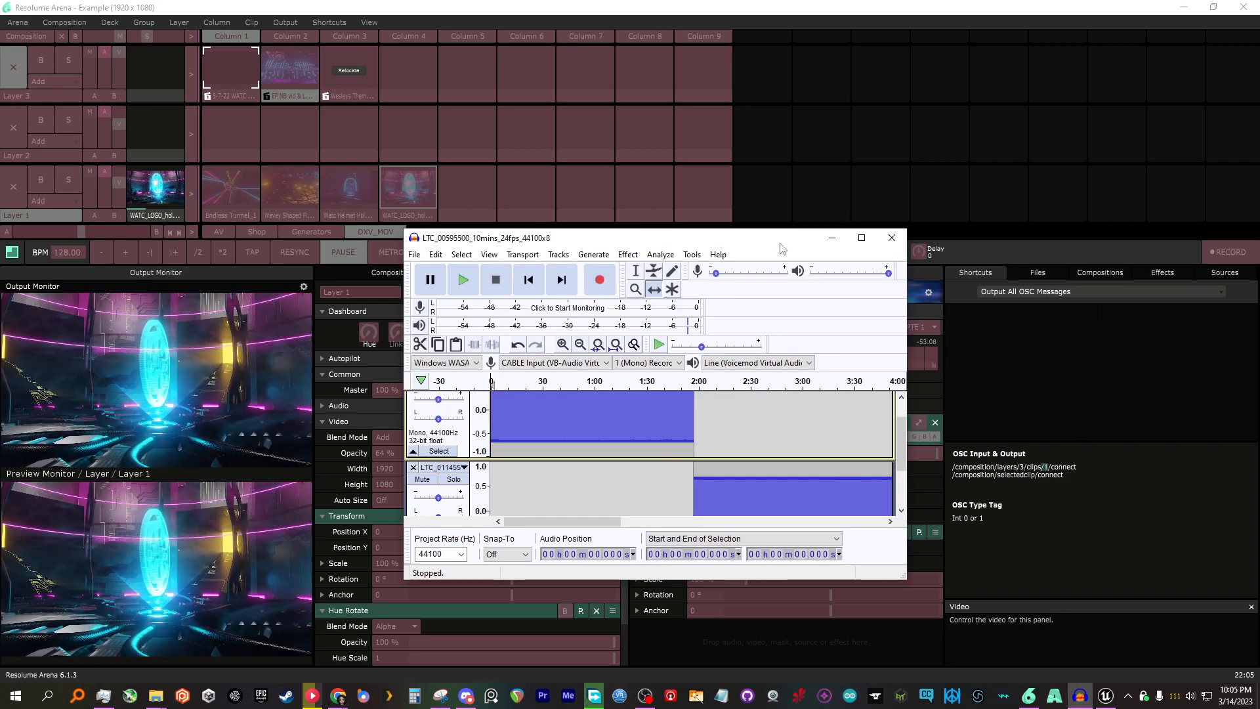
click(853, 231)
click(1180, 10)
right_drag(627, 499, 656, 528)
scroll(540, 308, down, 5)
scroll(512, 476, up, 3)
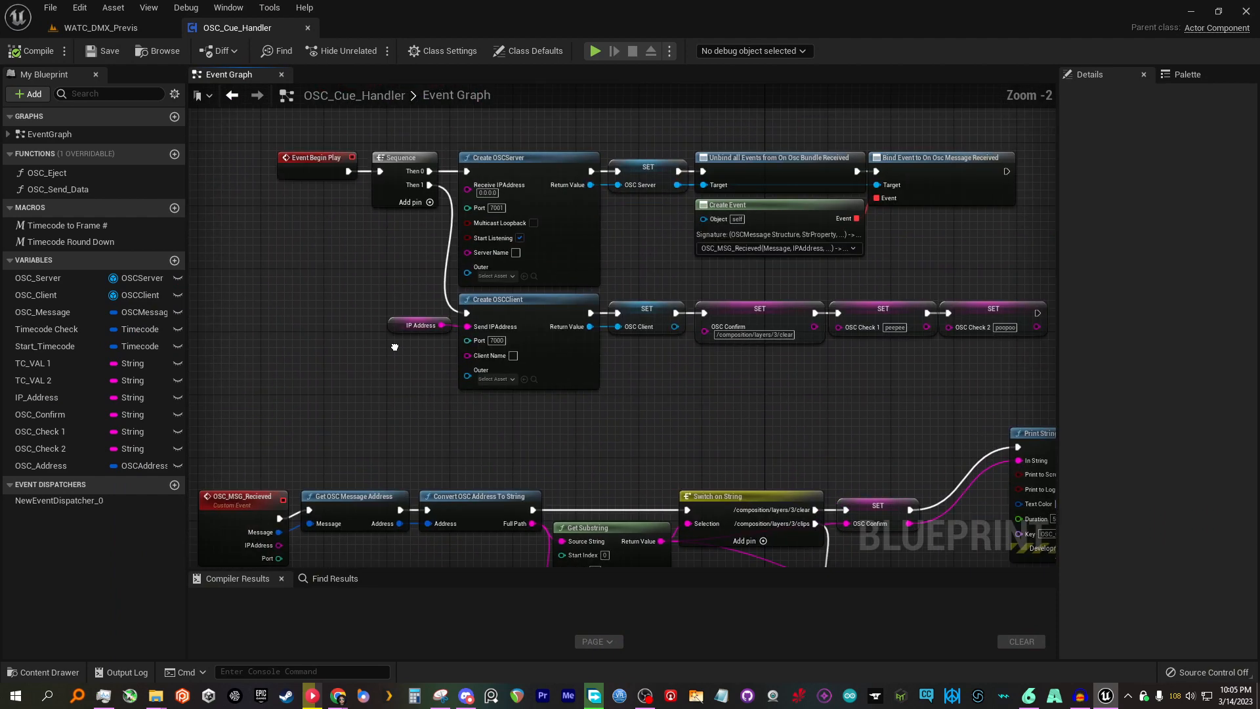
right_drag(376, 540, 394, 321)
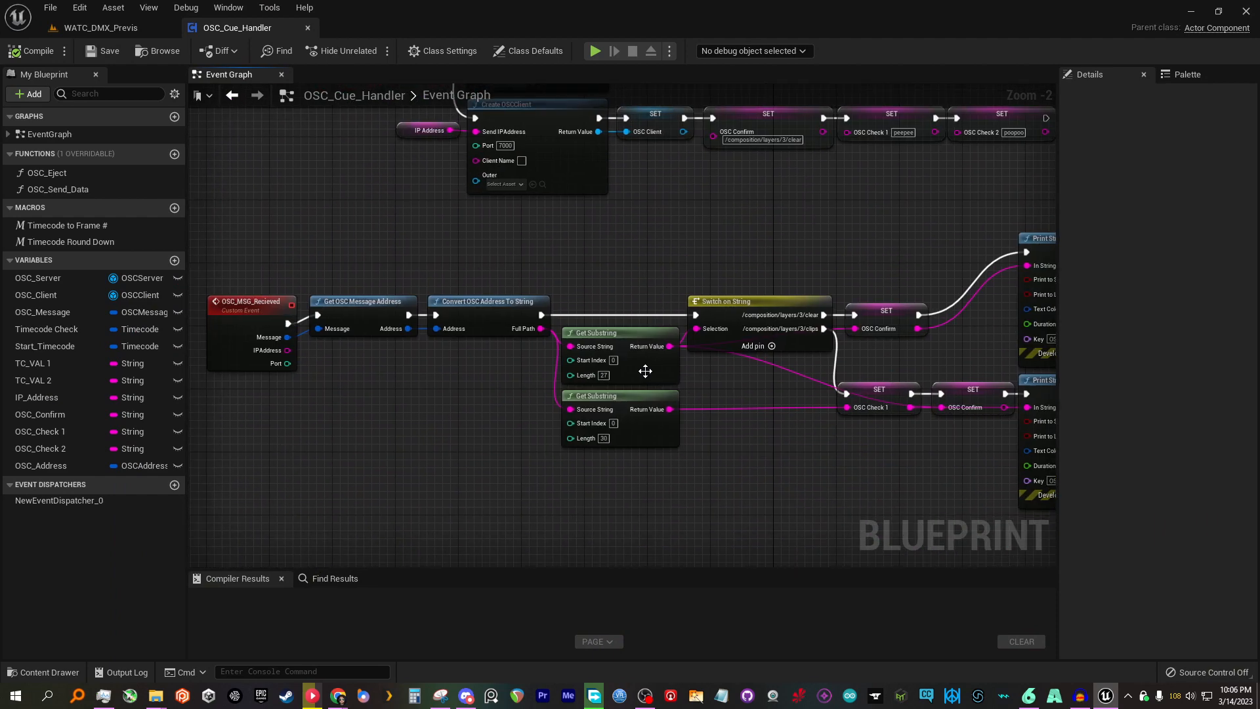
right_drag(904, 365, 847, 282)
right_drag(538, 230, 542, 318)
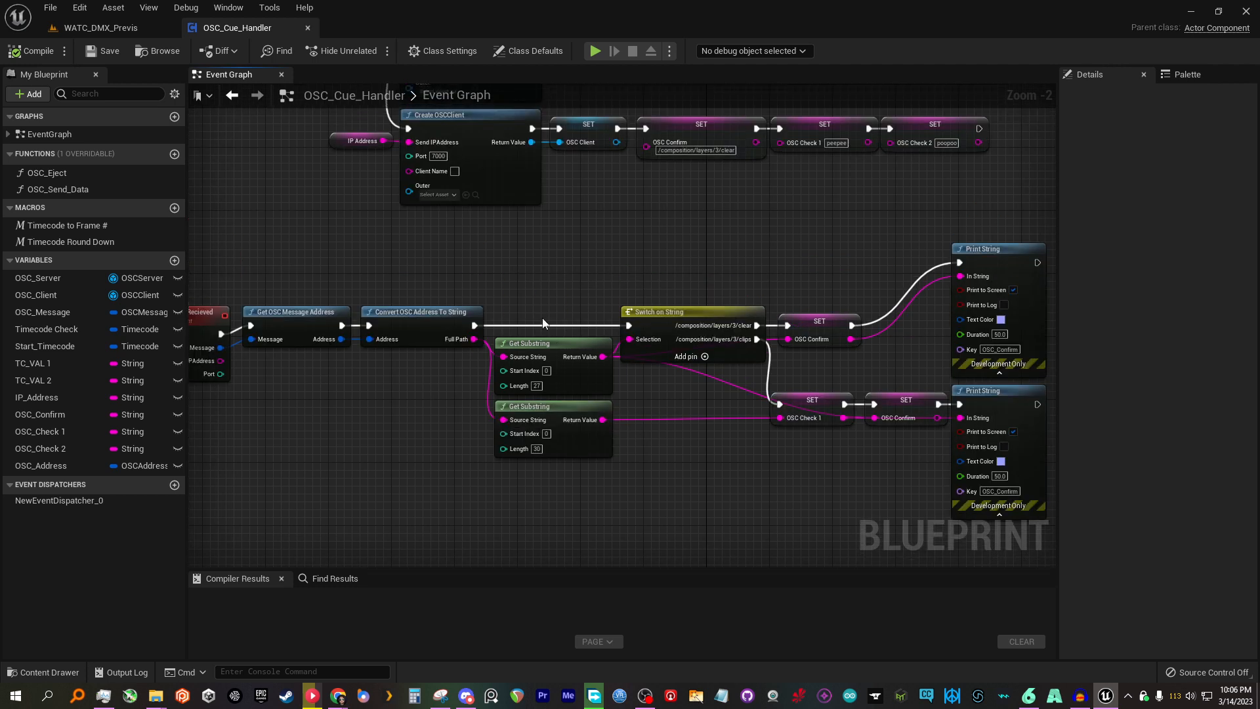
right_drag(642, 310, 550, 305)
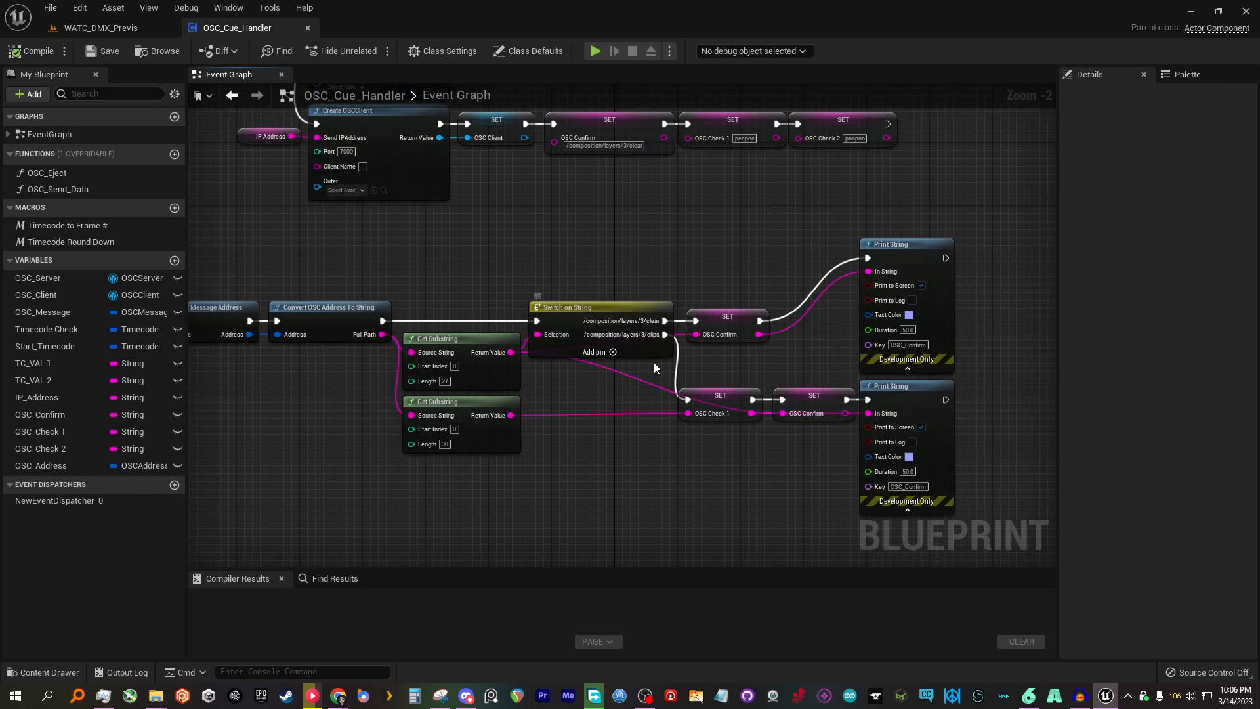
right_drag(653, 341, 643, 325)
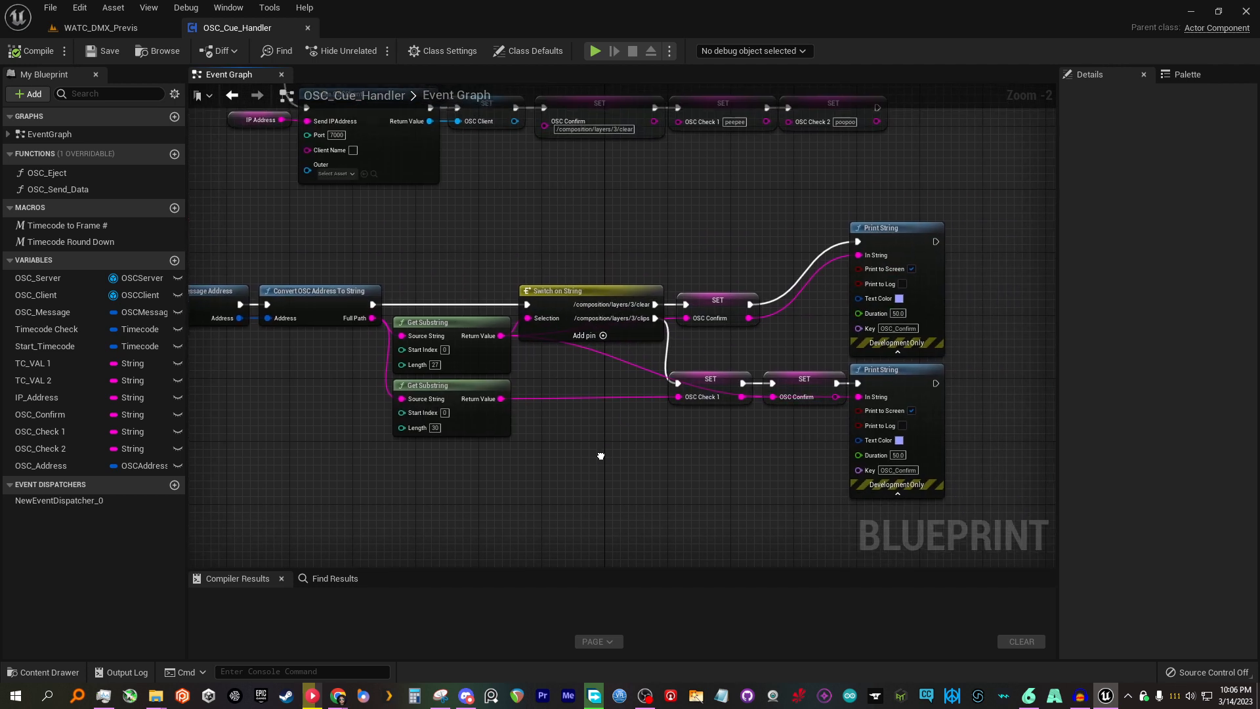
- Examine the Event Tick Sequence's Then 0 branch, with the Get Timecode, Timecode To String, Delay, and SET TC VAL 1 and TC VAL 2 nodes
scroll(642, 329, down, 2)
right_drag(613, 404, 700, 324)
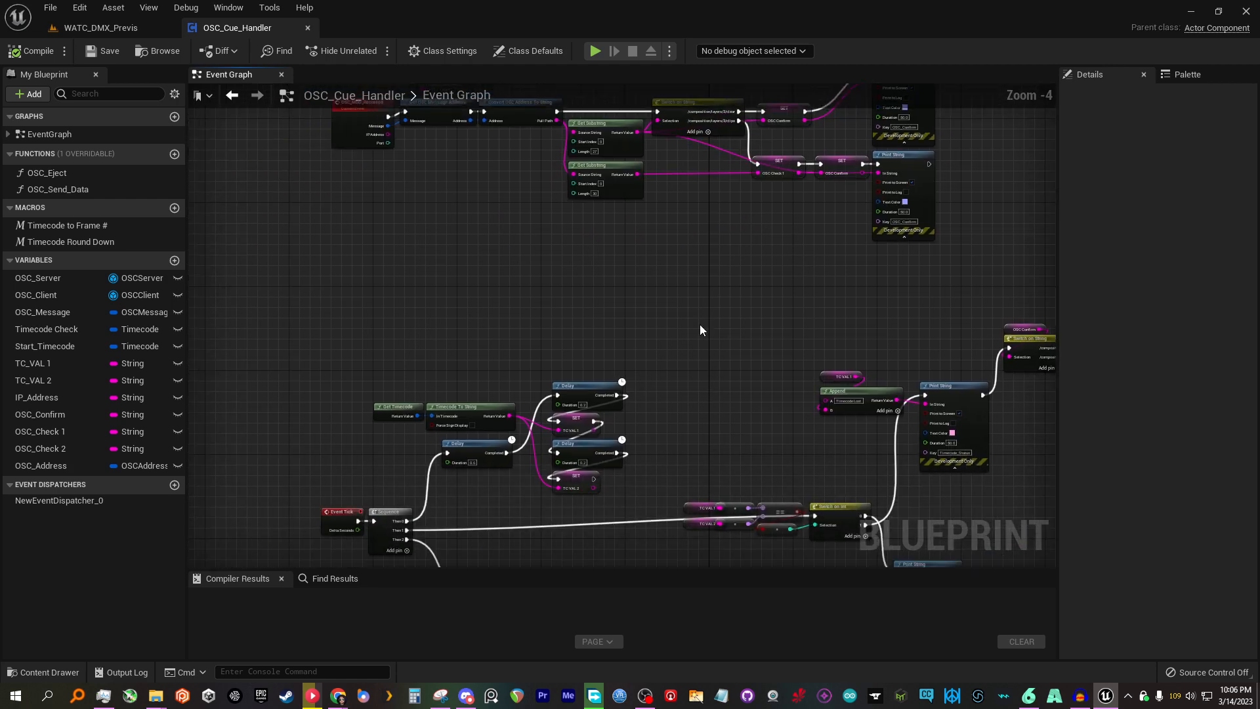
right_drag(655, 386, 731, 258)
scroll(730, 259, up, 2)
right_drag(709, 212, 666, 478)
right_drag(816, 93, 763, 198)
right_drag(659, 554, 705, 341)
scroll(705, 341, up, 1)
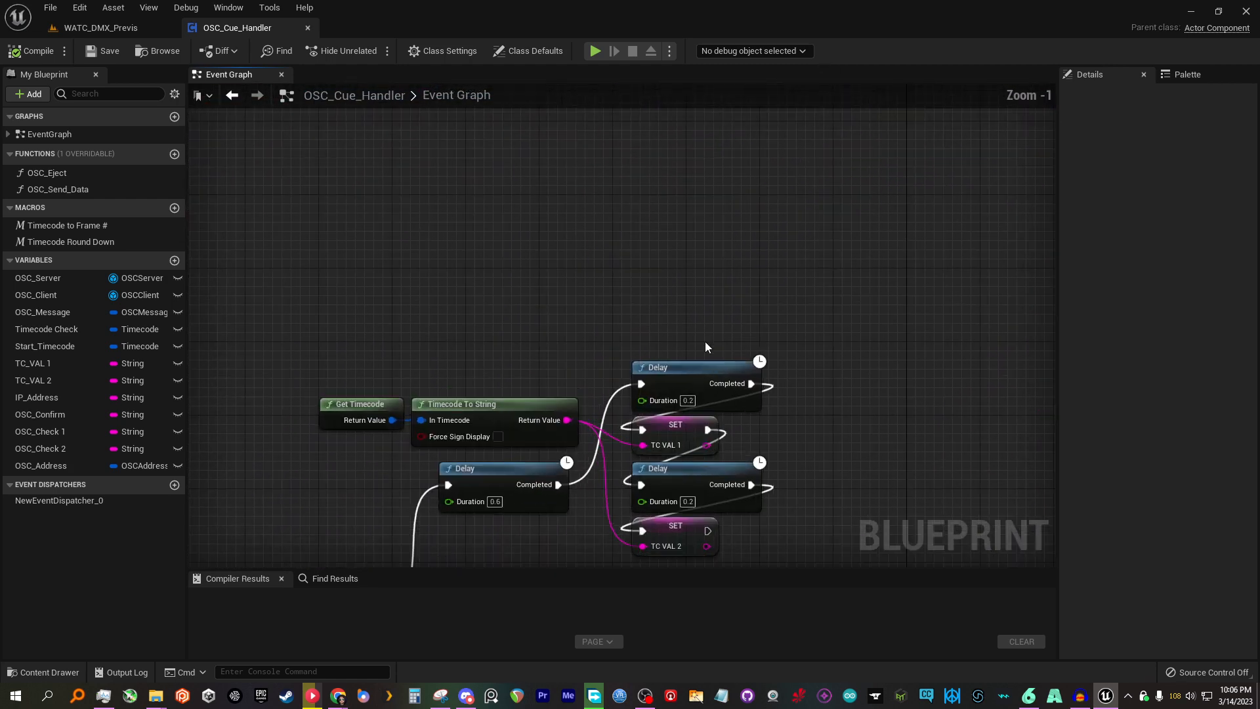
right_drag(594, 384, 670, 243)
scroll(671, 243, up, 1)
right_drag(355, 477, 509, 343)
scroll(622, 292, down, 1)
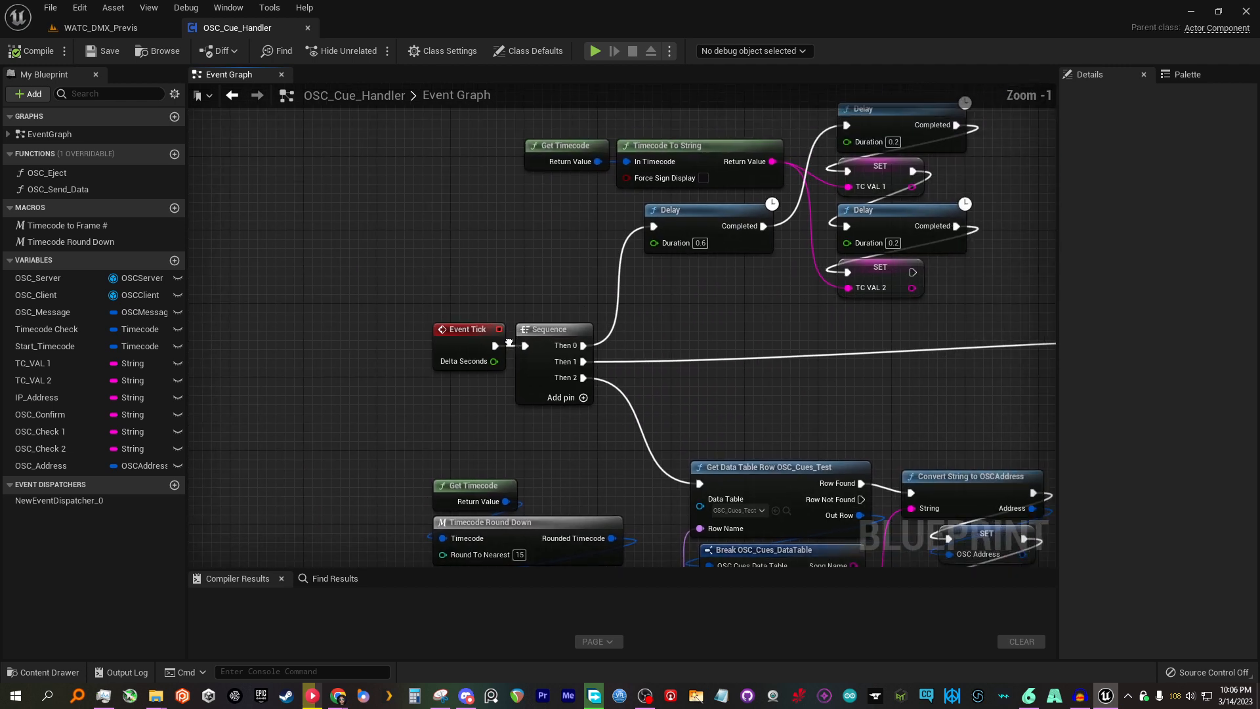
right_drag(550, 290, 375, 444)
scroll(417, 415, up, 1)
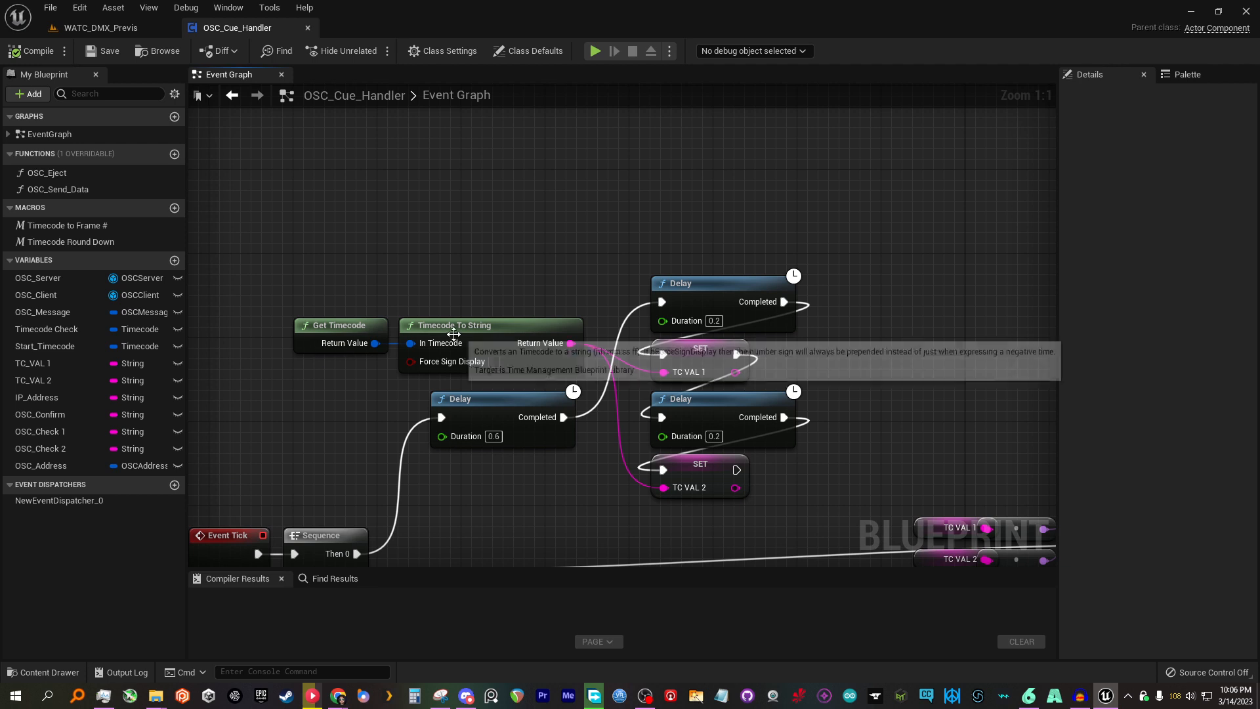
right_drag(538, 269, 535, 274)
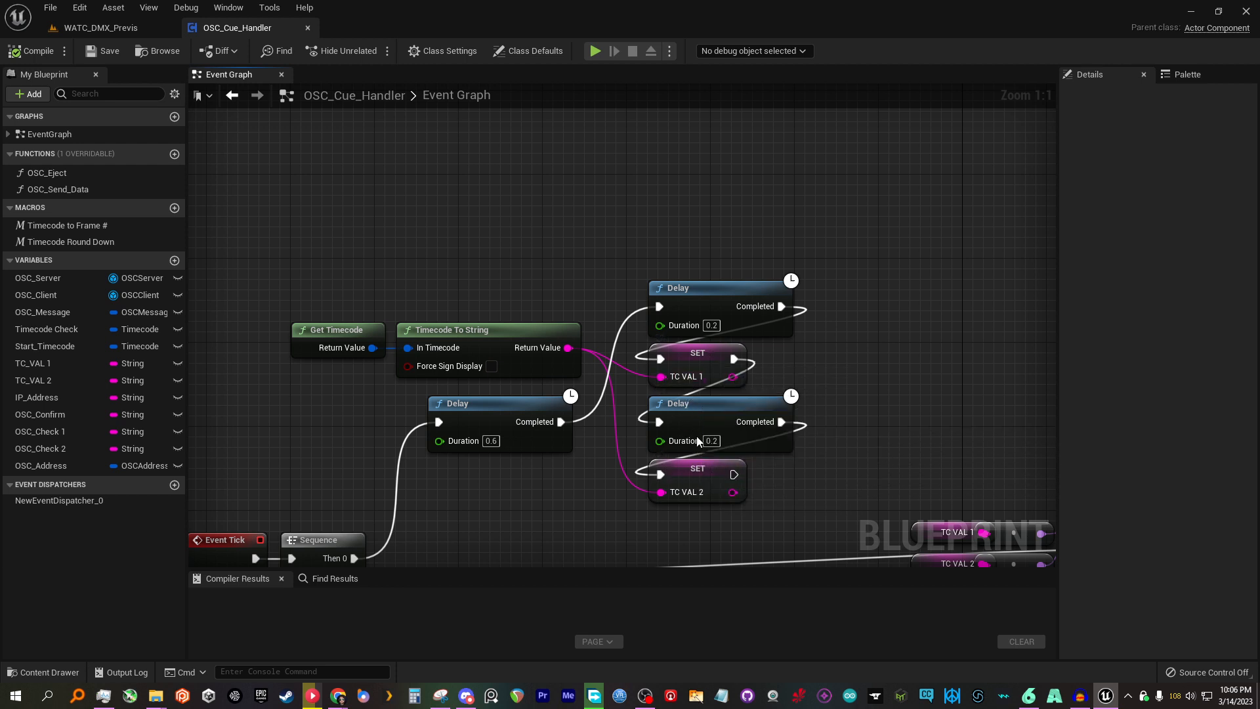
- Follow the Then 1 branch to the TC VAL 1 and TC VAL 2 equality comparison and its Switch on Int node
right_drag(808, 455, 470, 419)
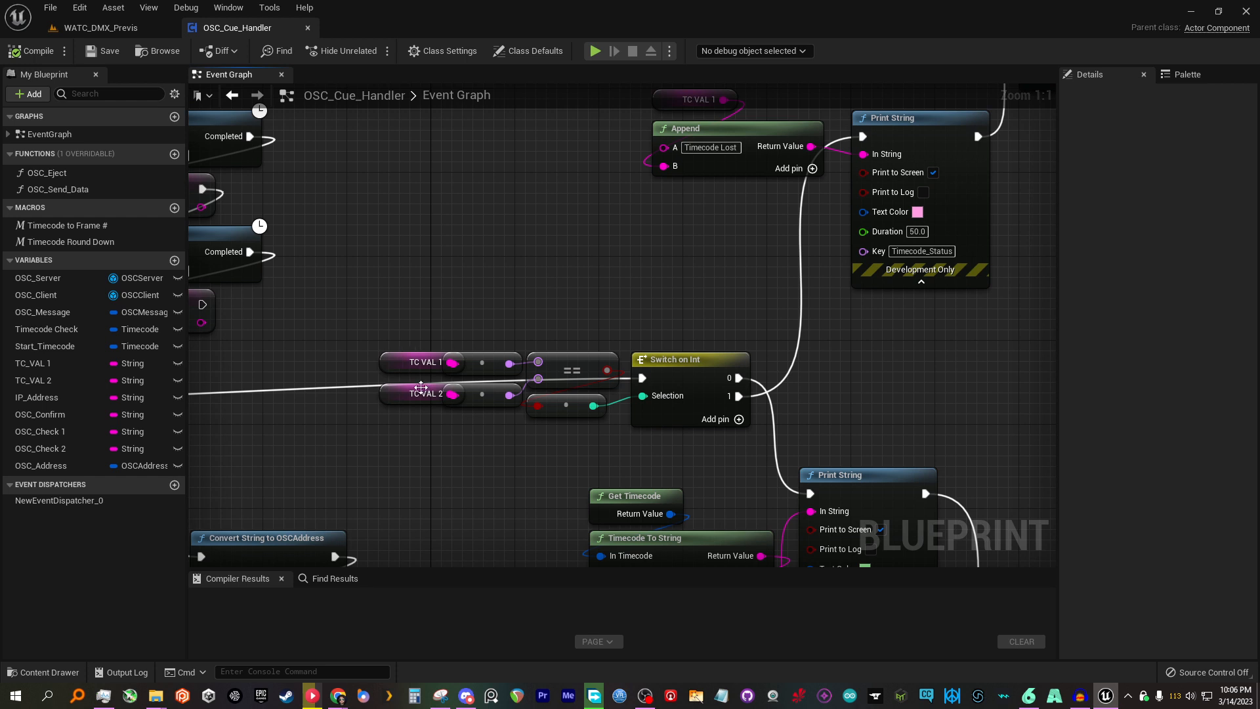
right_drag(423, 380, 485, 288)
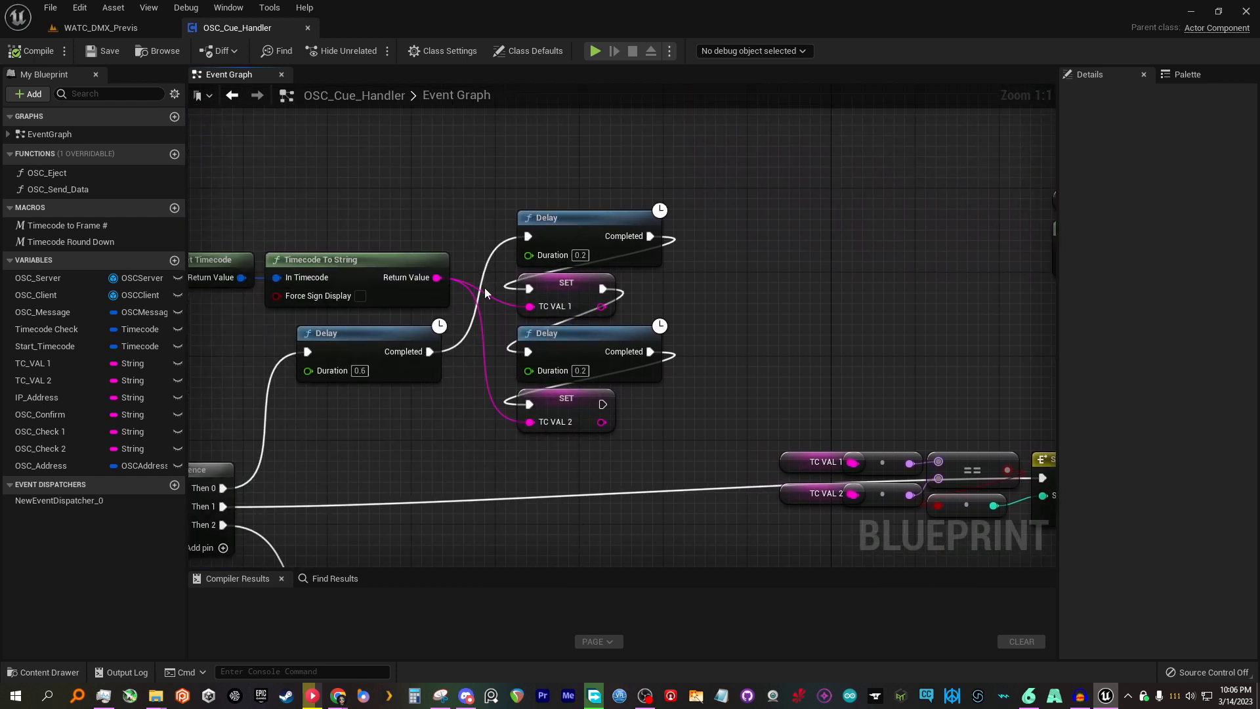
right_drag(570, 412, 219, 294)
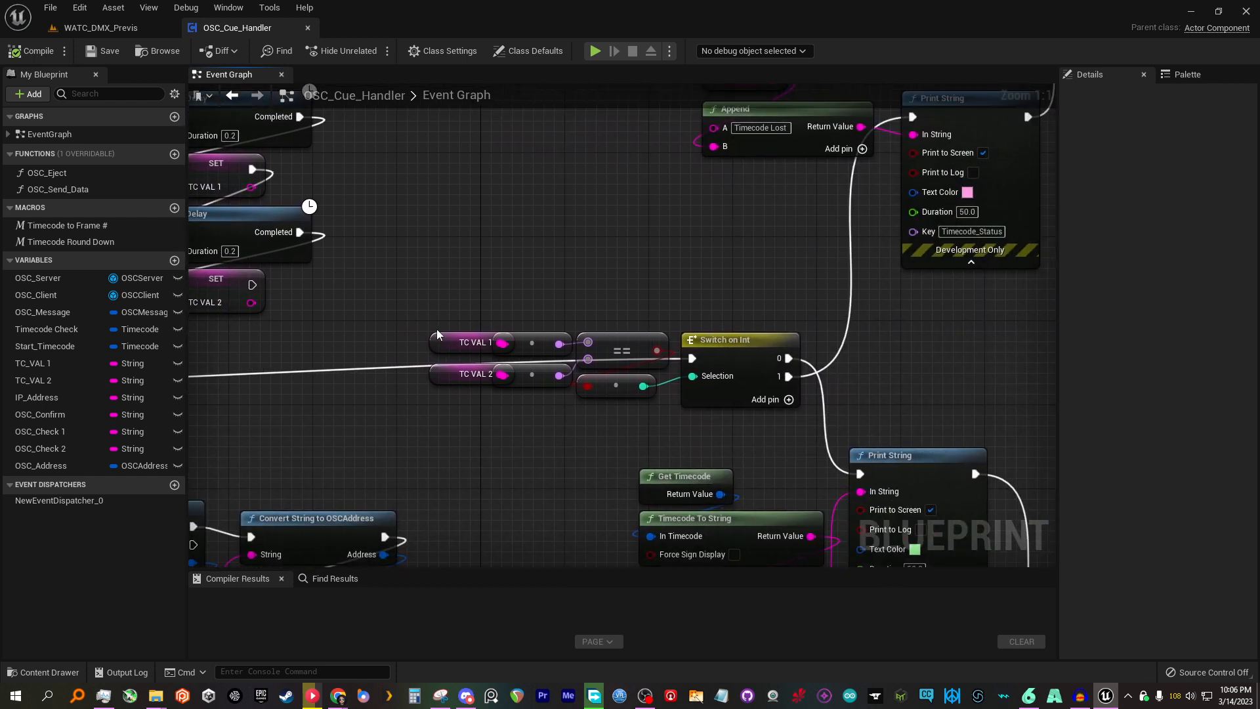
- Review the TC VAL 1 and TC VAL 2 equality check together with the delayed SET nodes that supply its values
right_drag(626, 265, 580, 269)
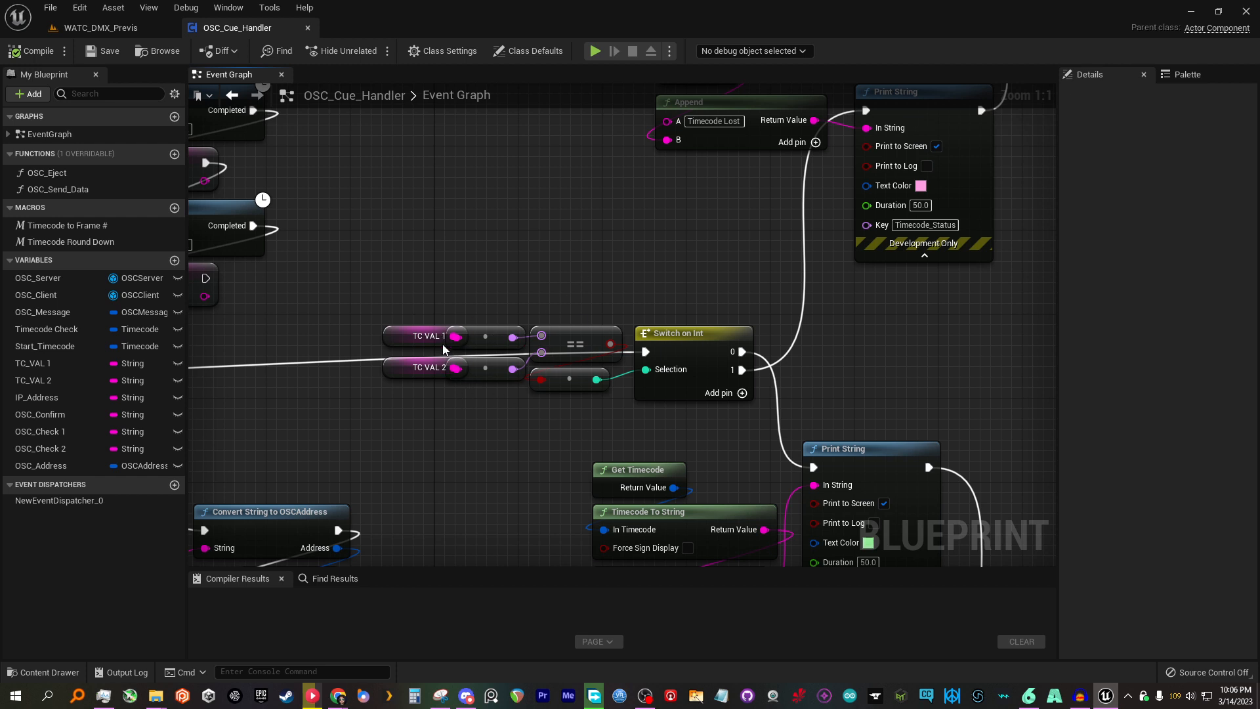
right_drag(371, 248, 797, 349)
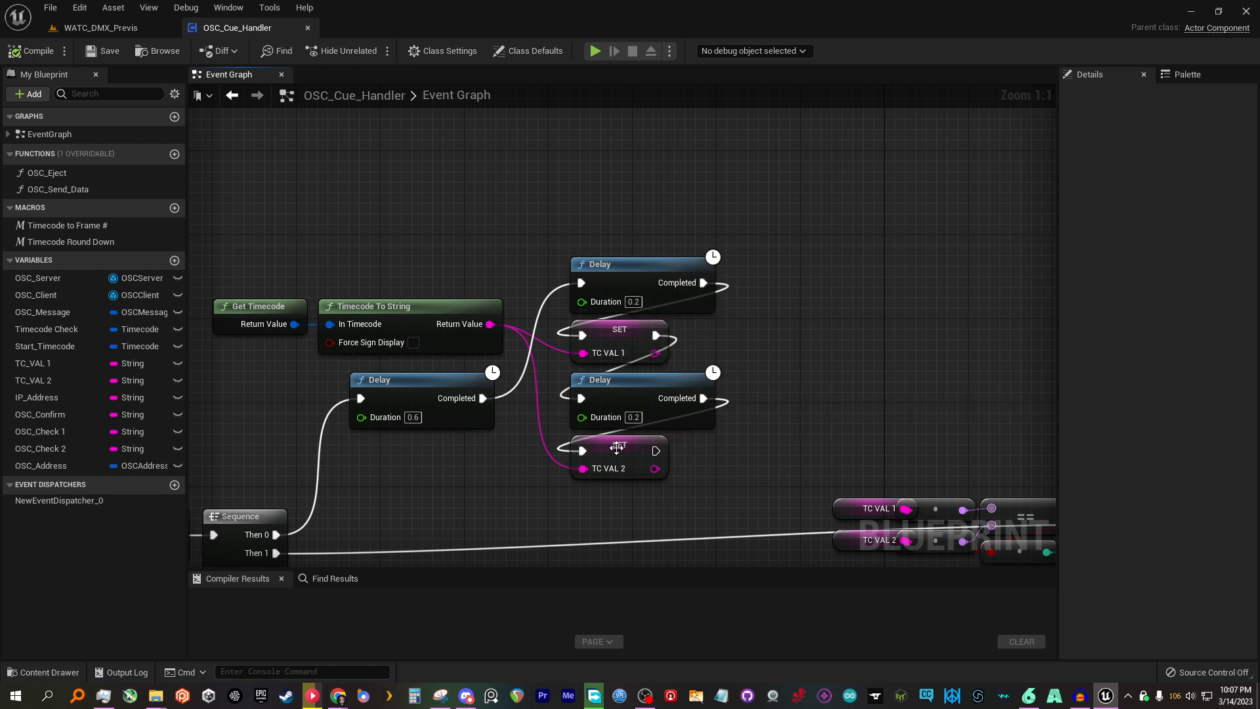
right_drag(738, 428, 581, 309)
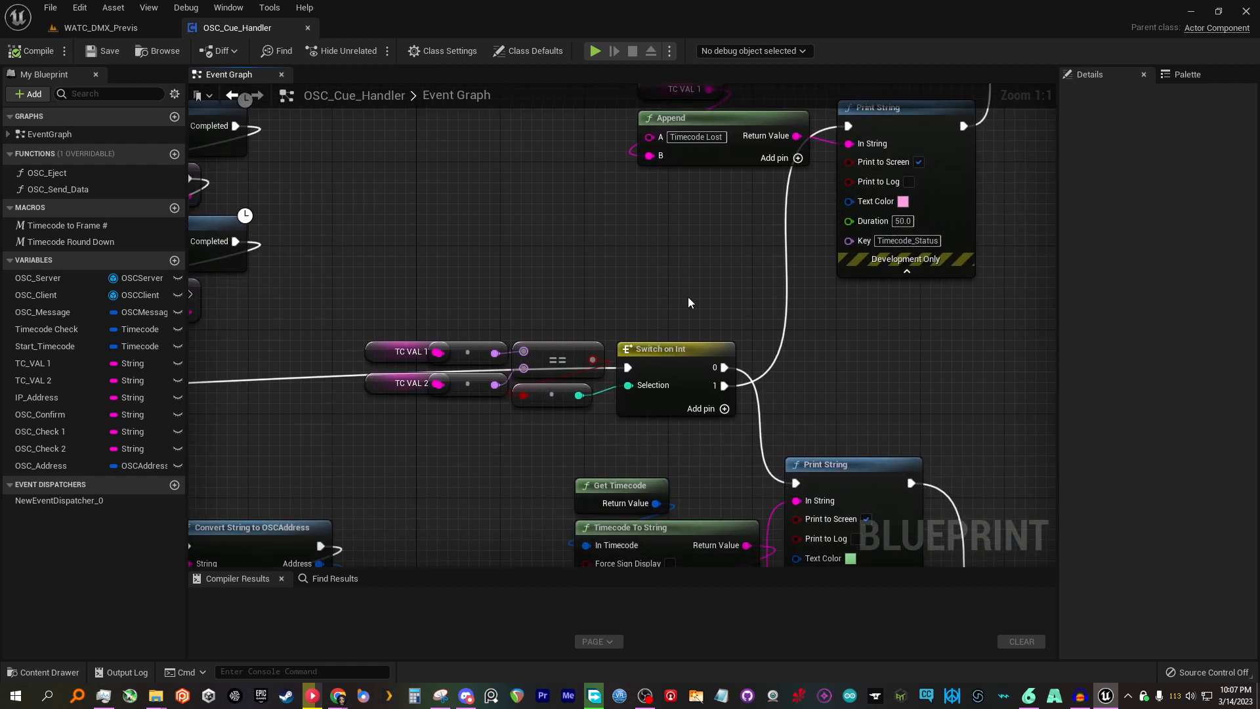
right_drag(696, 297, 639, 336)
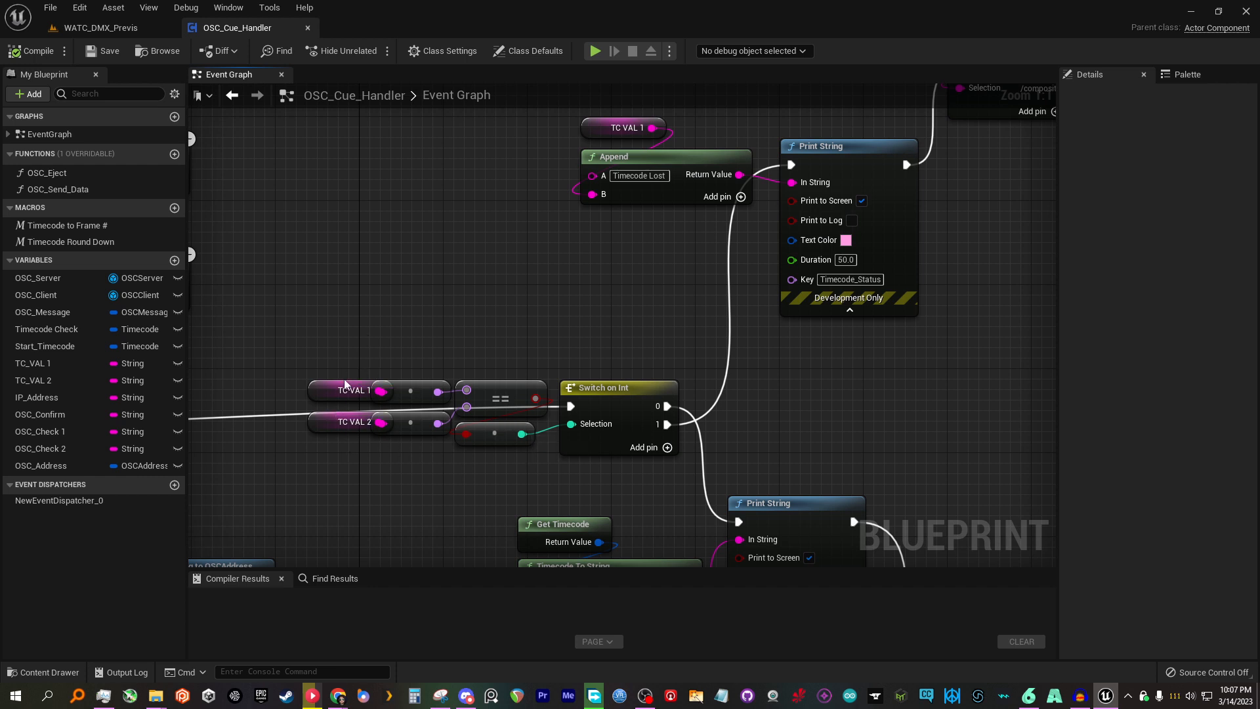
- Inspect the Timecode Good Append and Print String nodes on the timecode Switch on Int's 0 output
right_drag(625, 492, 588, 173)
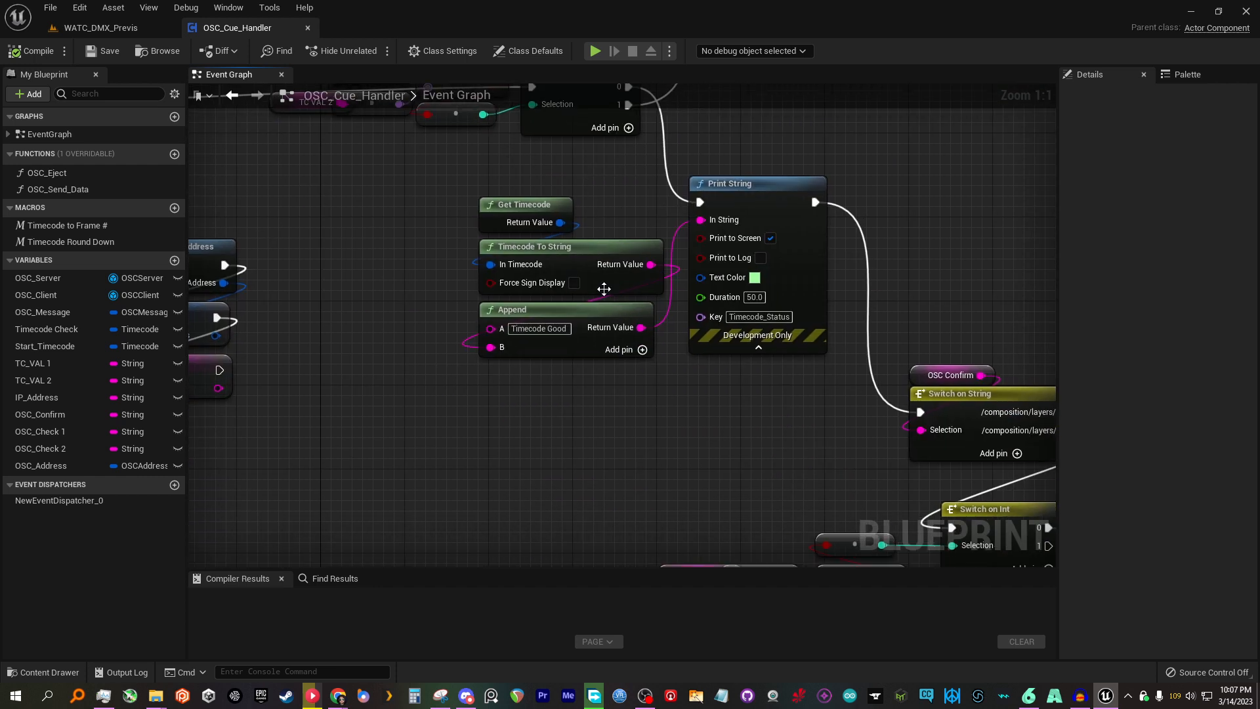
scroll(615, 349, down, 1)
right_drag(616, 352, 484, 346)
scroll(384, 265, down, 1)
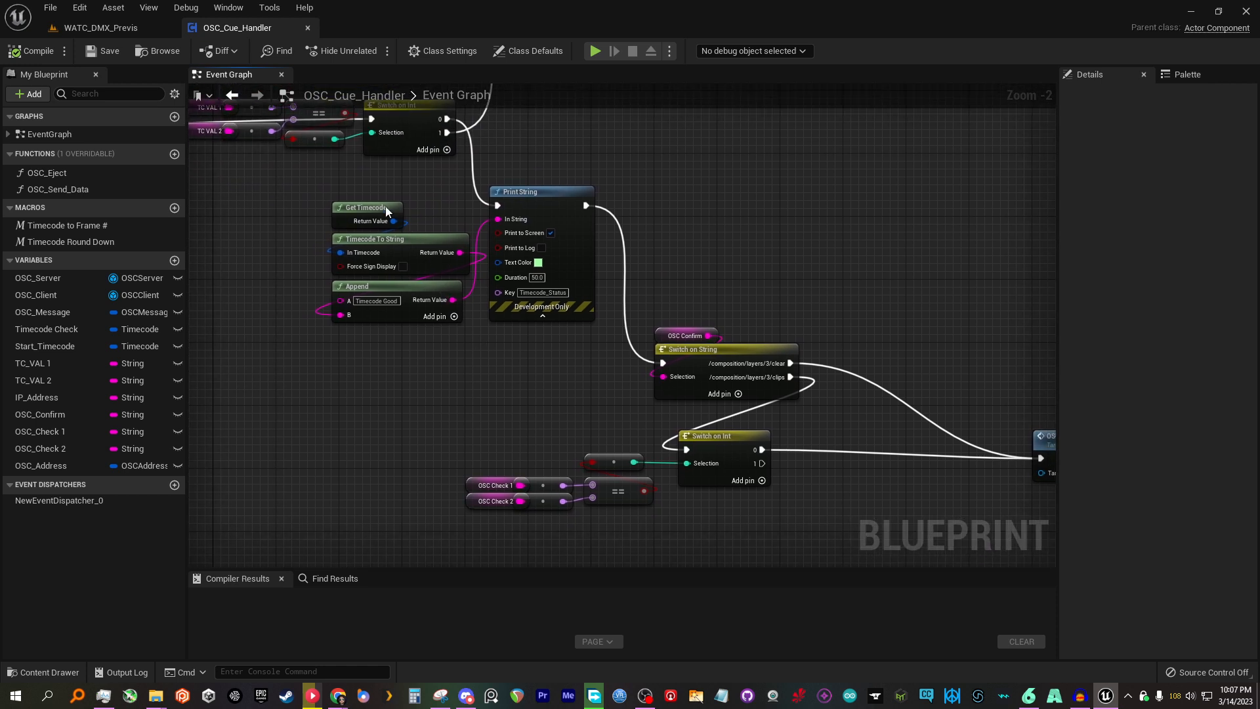
- Follow the Timecode Lost branch through its Print String and OSC Confirm Switch on String to the OSC Eject call
right_drag(384, 206, 441, 497)
scroll(364, 427, up, 1)
right_drag(430, 366, 360, 515)
scroll(360, 515, up, 1)
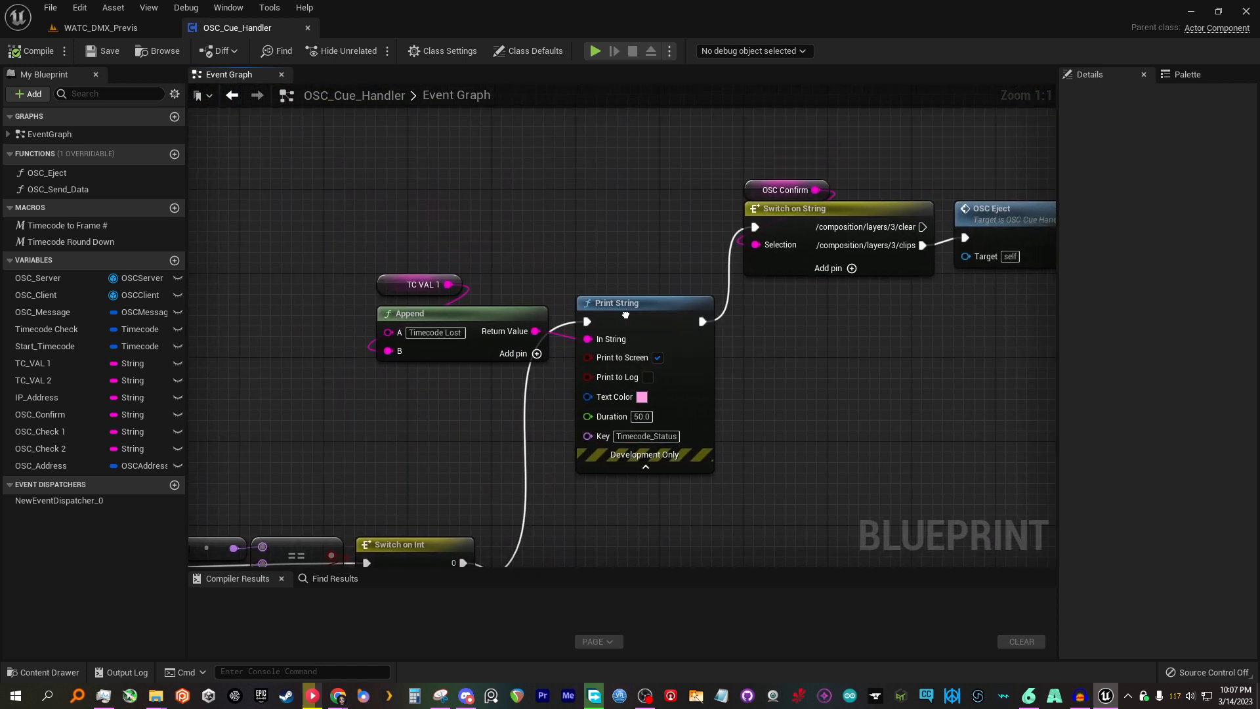
right_drag(629, 314, 357, 332)
right_drag(429, 284, 459, 351)
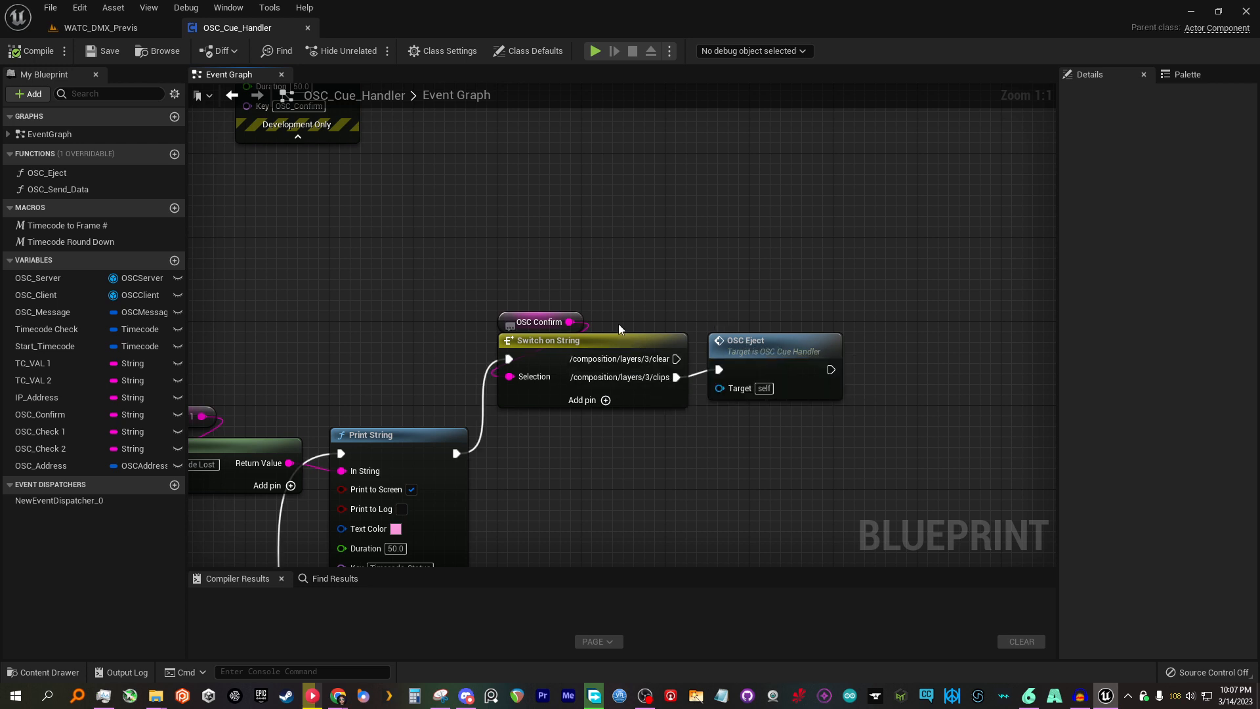
- Return to the Timecode Good Print String and follow its execution wire to the OSC Confirm Switch on String node
right_drag(589, 453, 688, 338)
right_drag(640, 448, 792, 261)
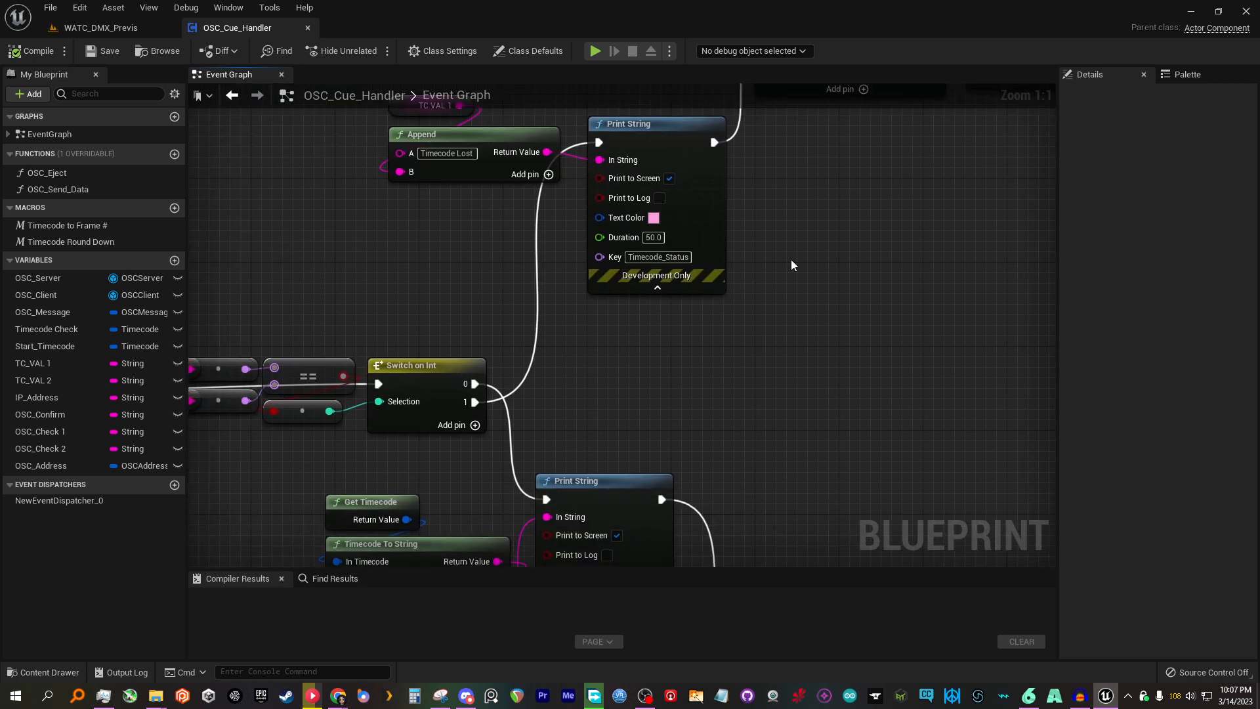
scroll(688, 397, down, 2)
right_drag(647, 427, 735, 303)
right_drag(750, 424, 666, 334)
scroll(666, 334, up, 2)
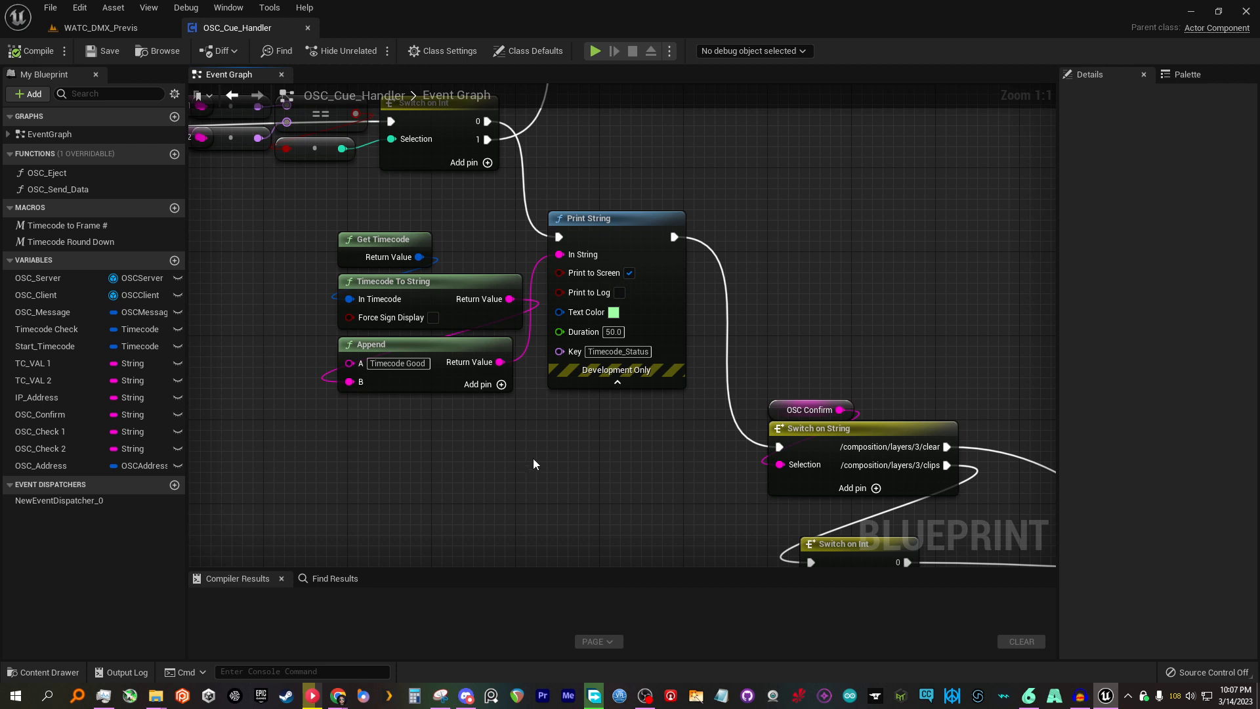
right_drag(533, 463, 235, 319)
right_drag(479, 373, 454, 389)
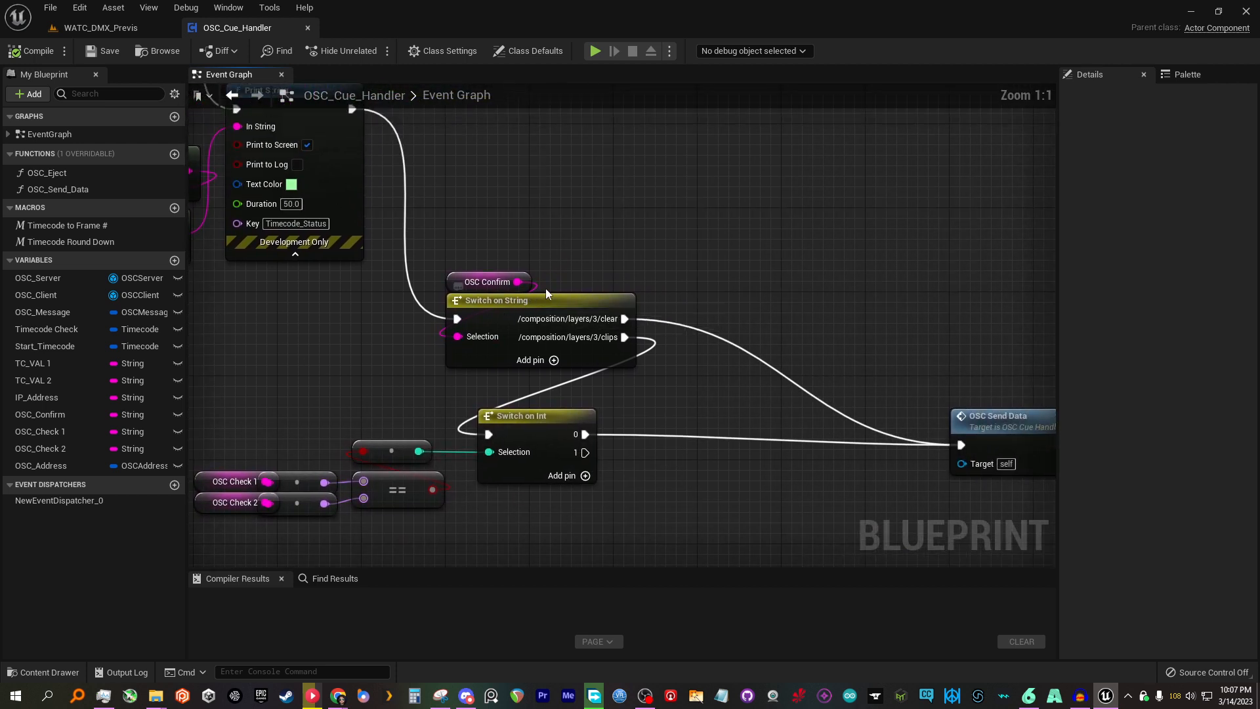
- Trace the /composition/layers/3/clear output and the Switch on Int's 0 output to the OSC Send Data call
right_drag(663, 364, 675, 386)
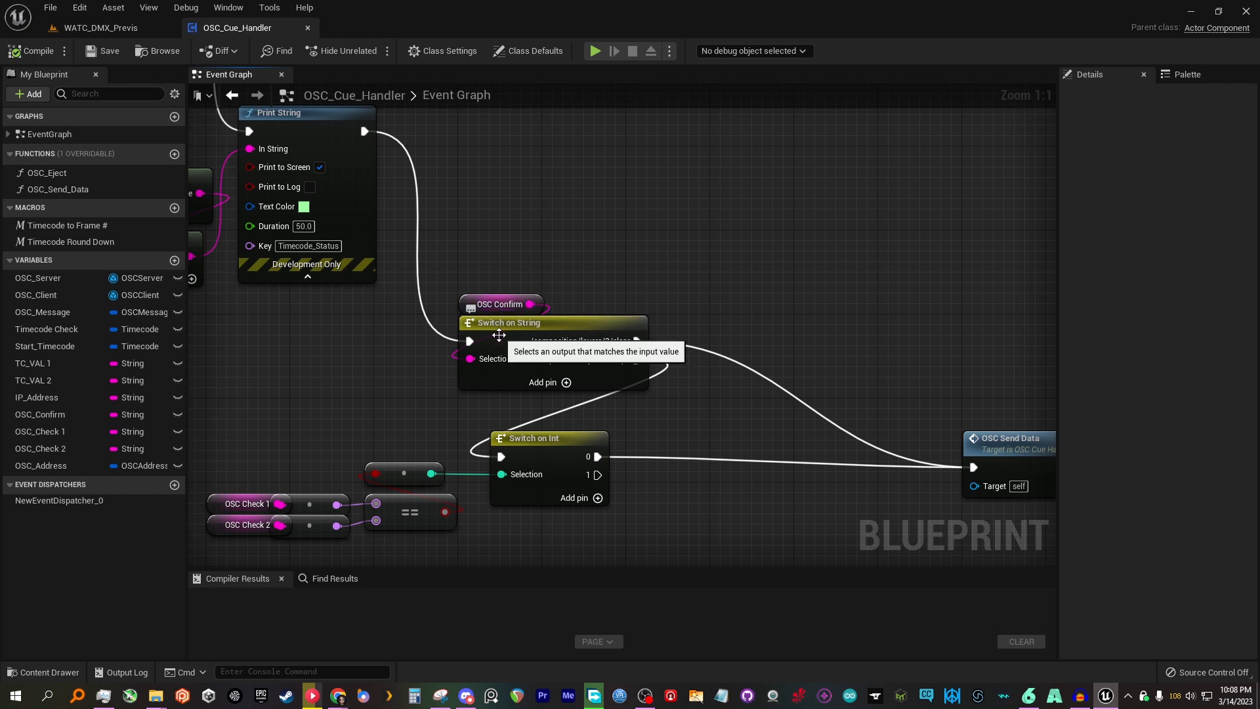
right_drag(604, 288, 620, 298)
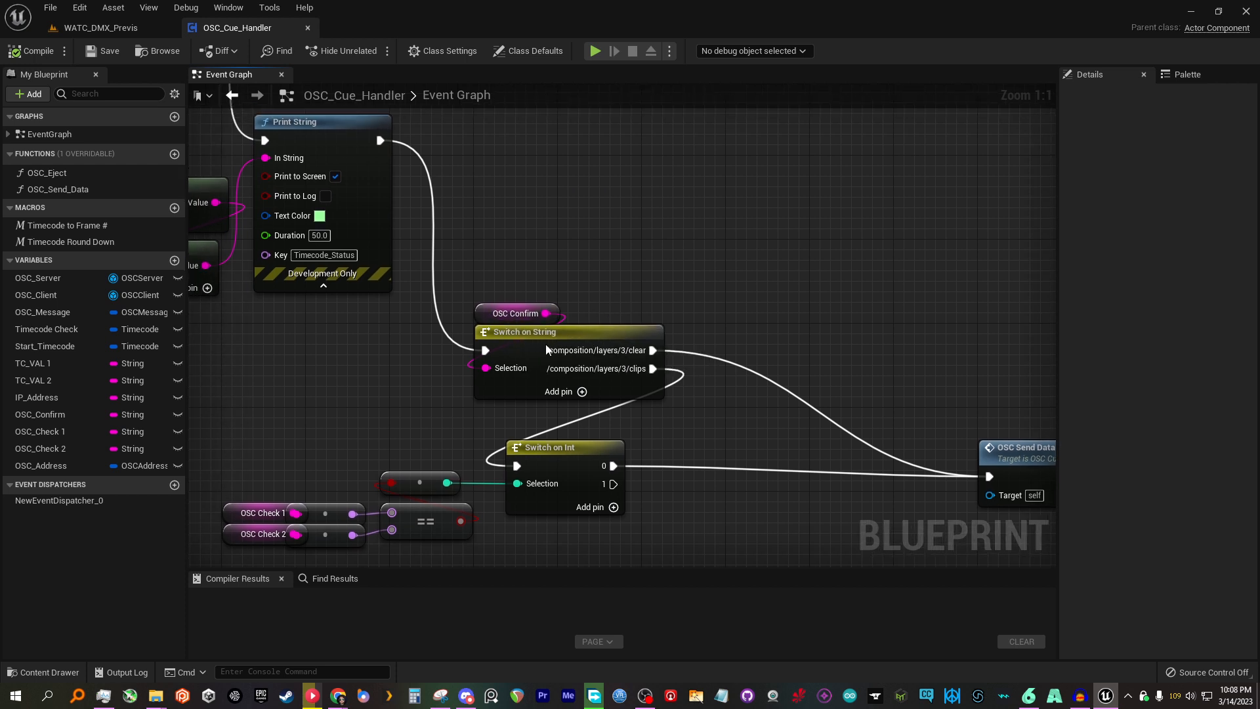
right_drag(530, 329, 176, 236)
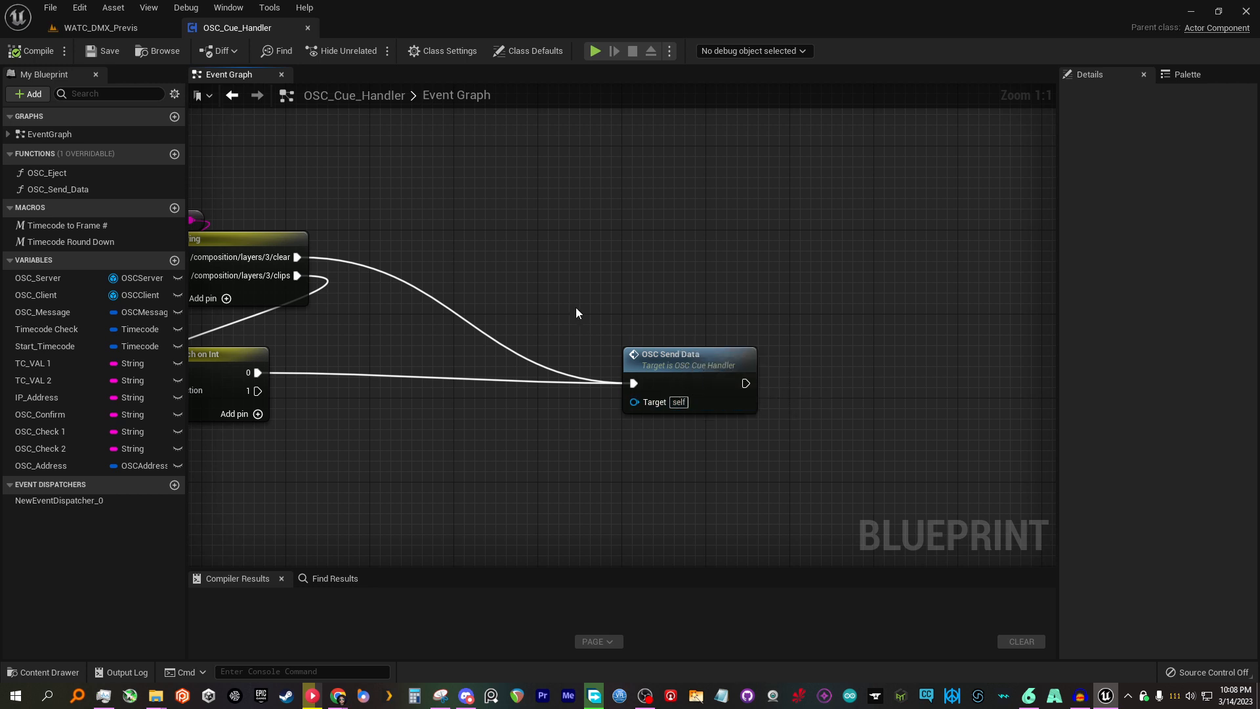
right_drag(560, 300, 627, 363)
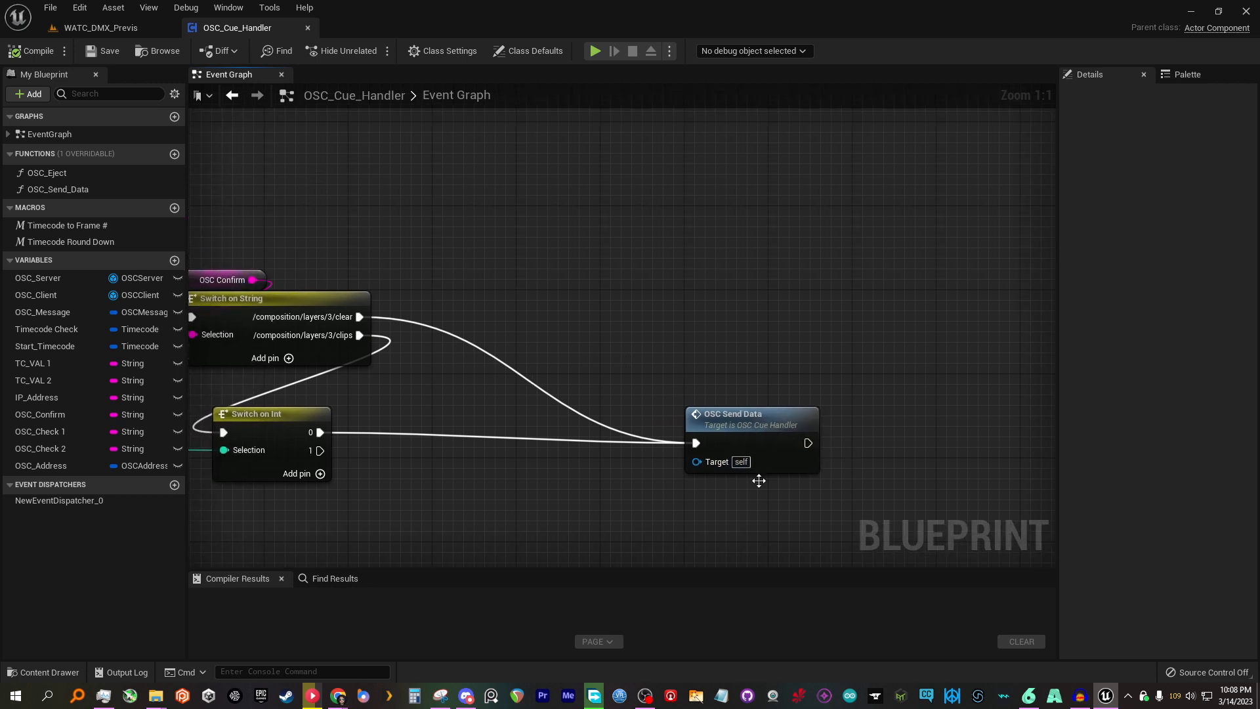
- Switch to Audacity, move its window aside, and briefly play and stop the LTC audio from about 25 seconds
click(1080, 696)
click(538, 381)
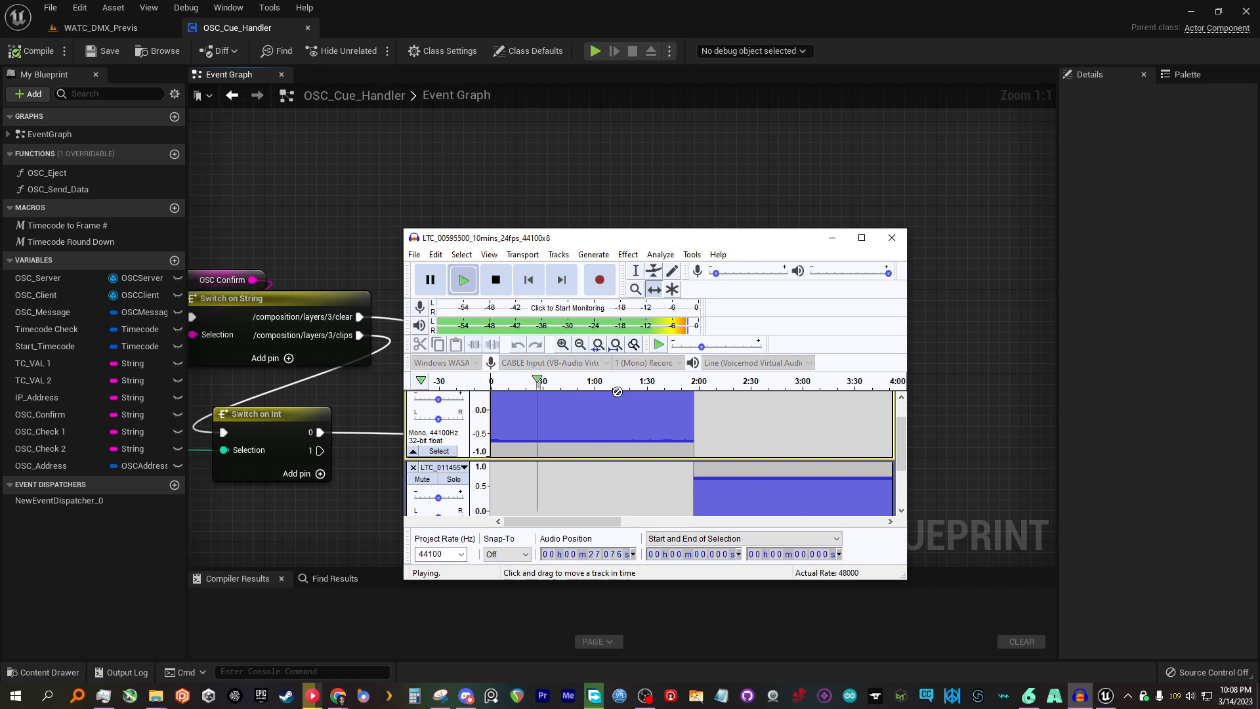
click(496, 279)
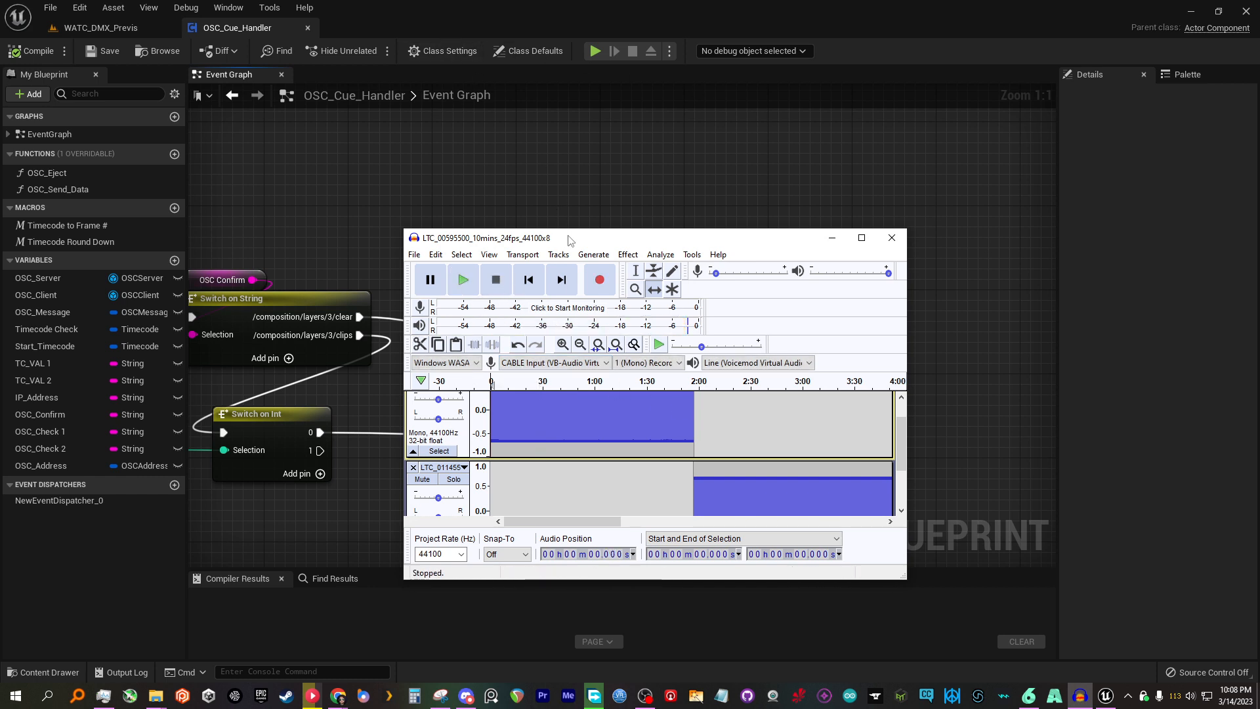
drag(569, 240, 911, 272)
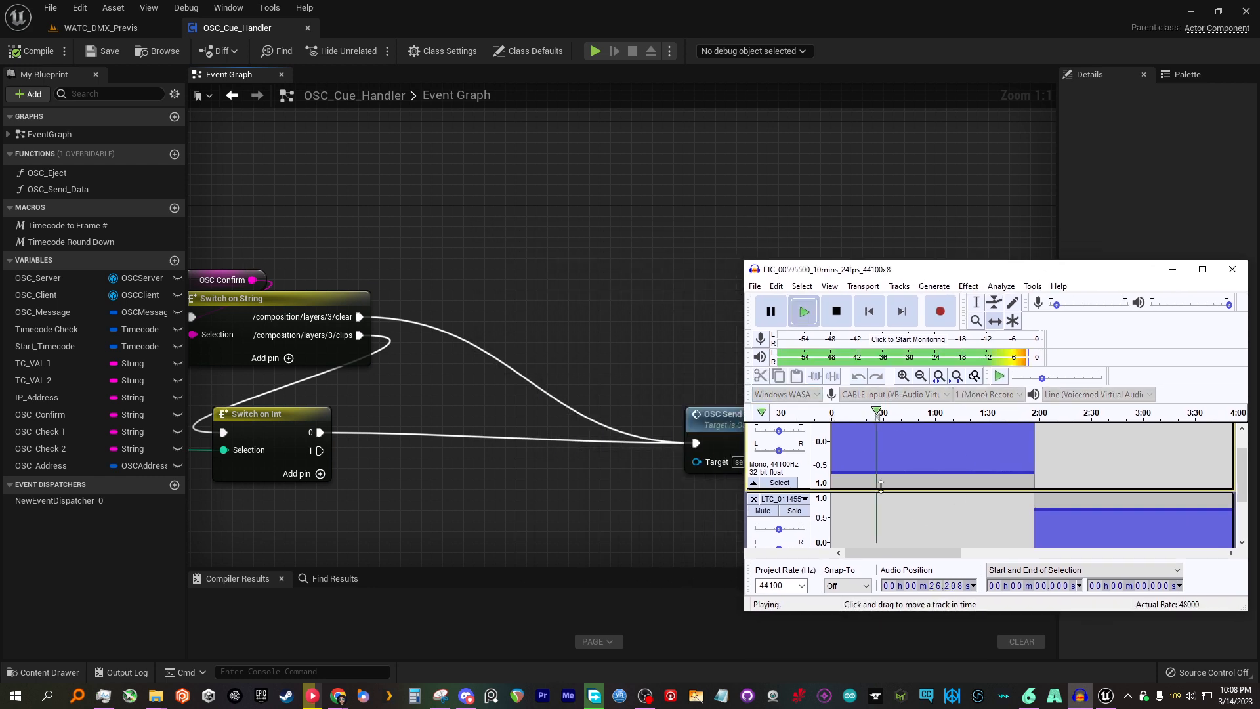
key(space)
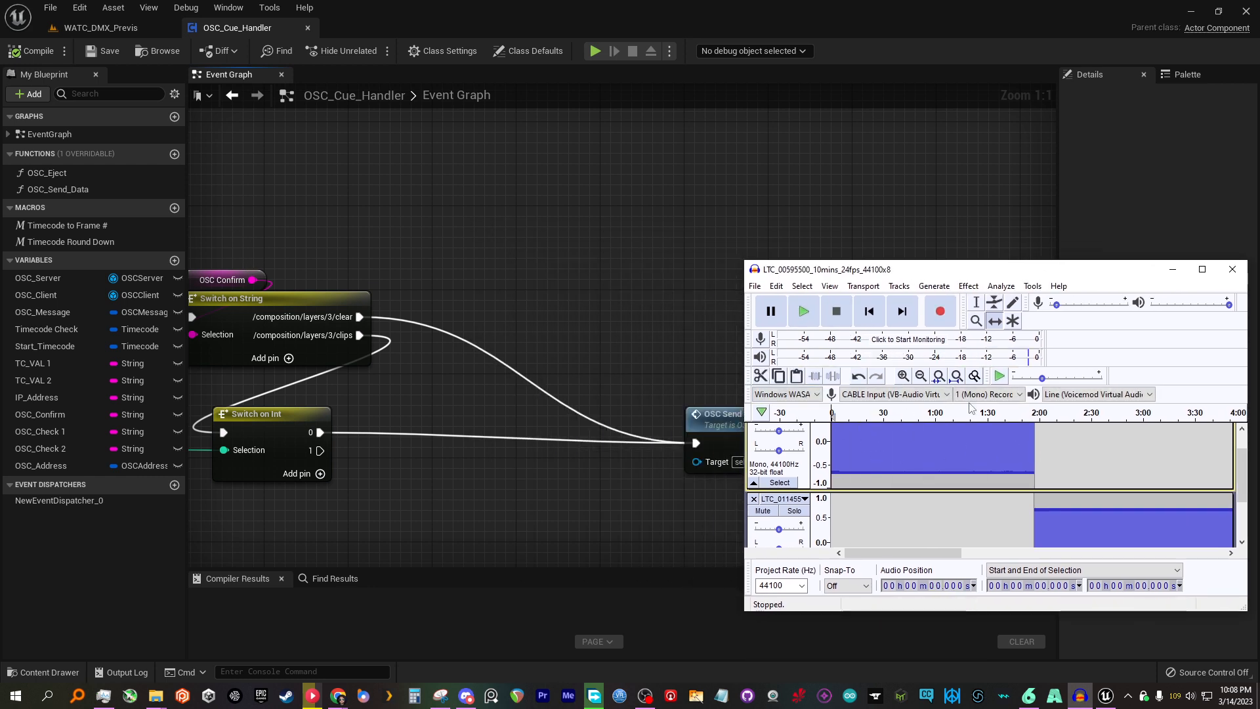
- Return to the Unreal Engine event graph and open the OSC Send Data function to review its message nodes
right_drag(589, 288, 636, 268)
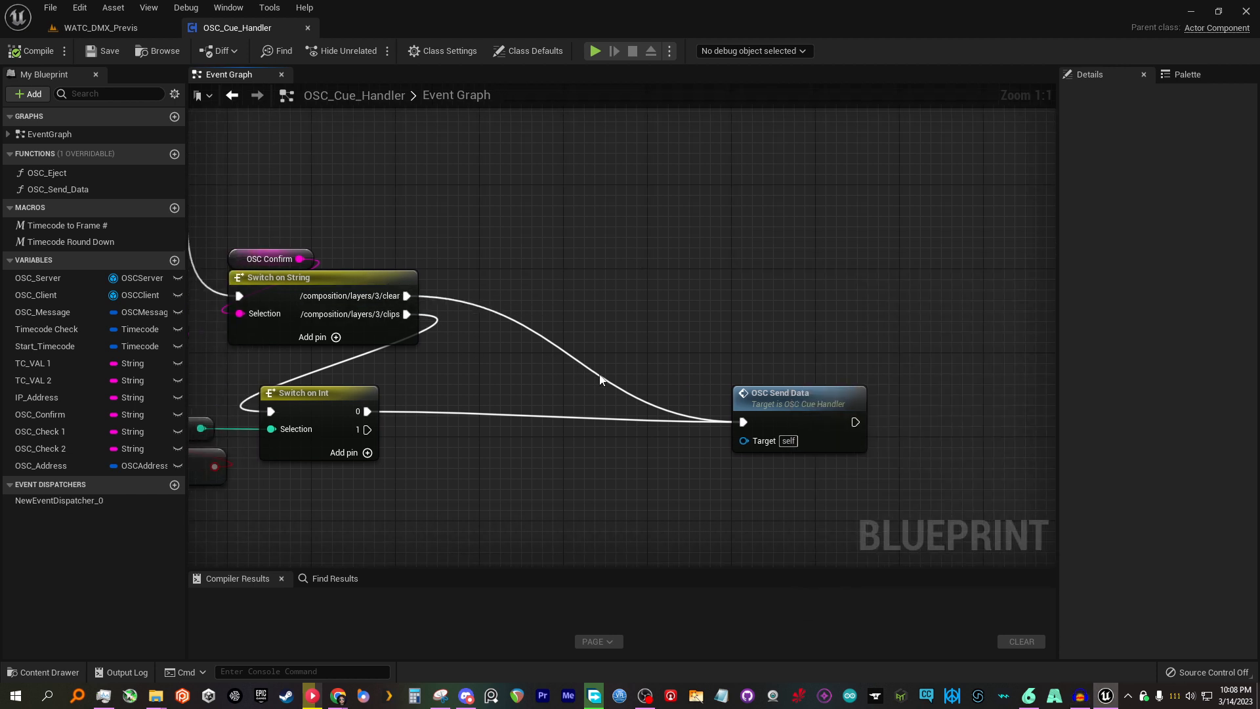
right_drag(413, 292, 450, 317)
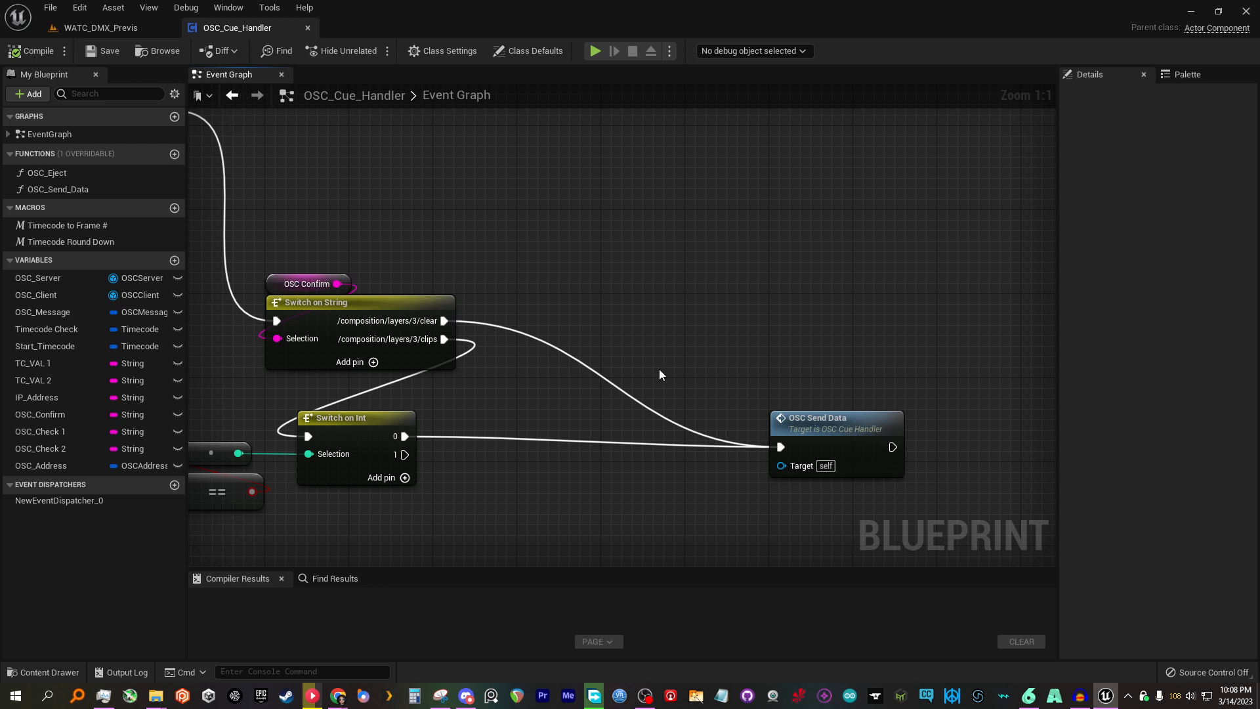
right_drag(671, 376, 563, 336)
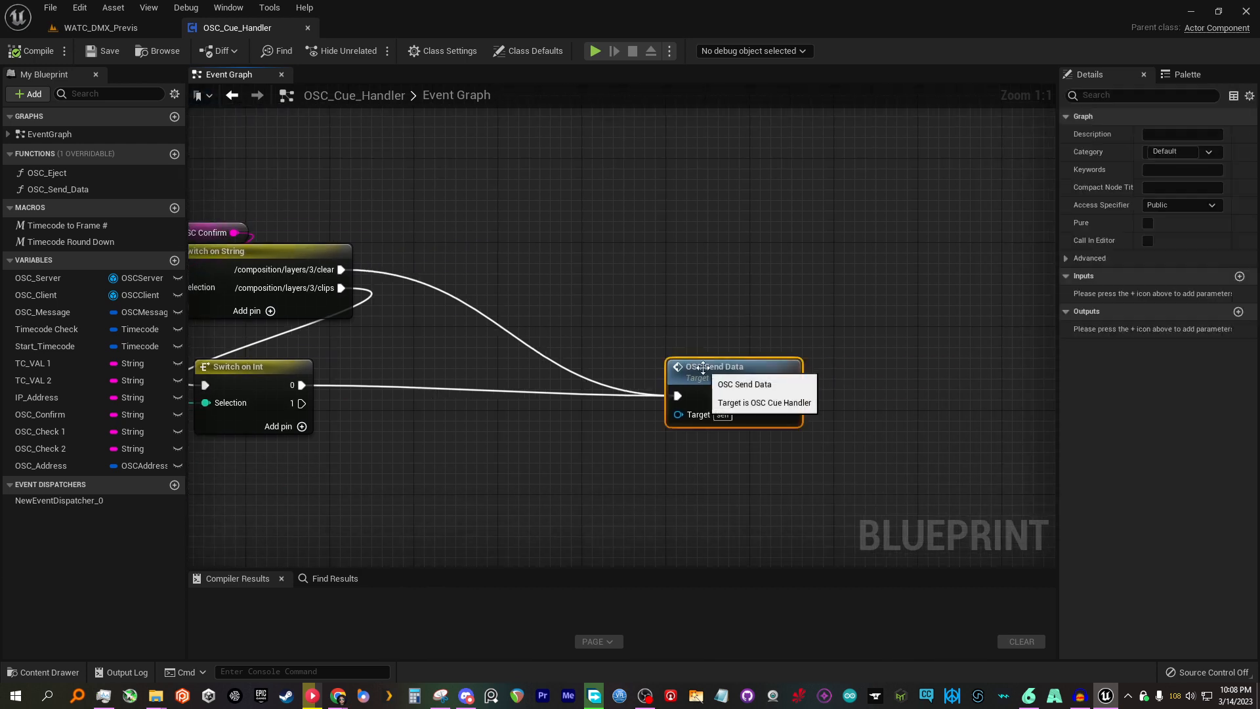
double_click(697, 364)
right_drag(756, 263, 624, 262)
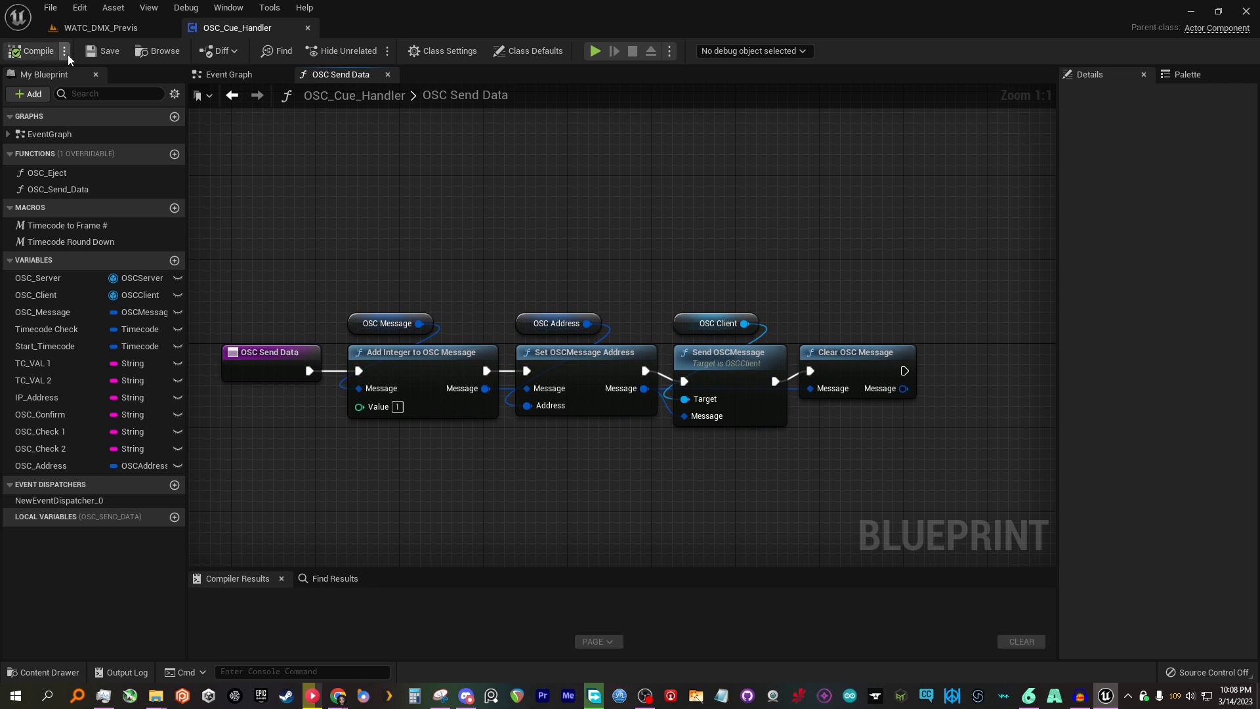
- Close the OSC Send Data function graph and examine the clear and clips outputs of the Timecode Good Switch on String
click(100, 28)
click(237, 28)
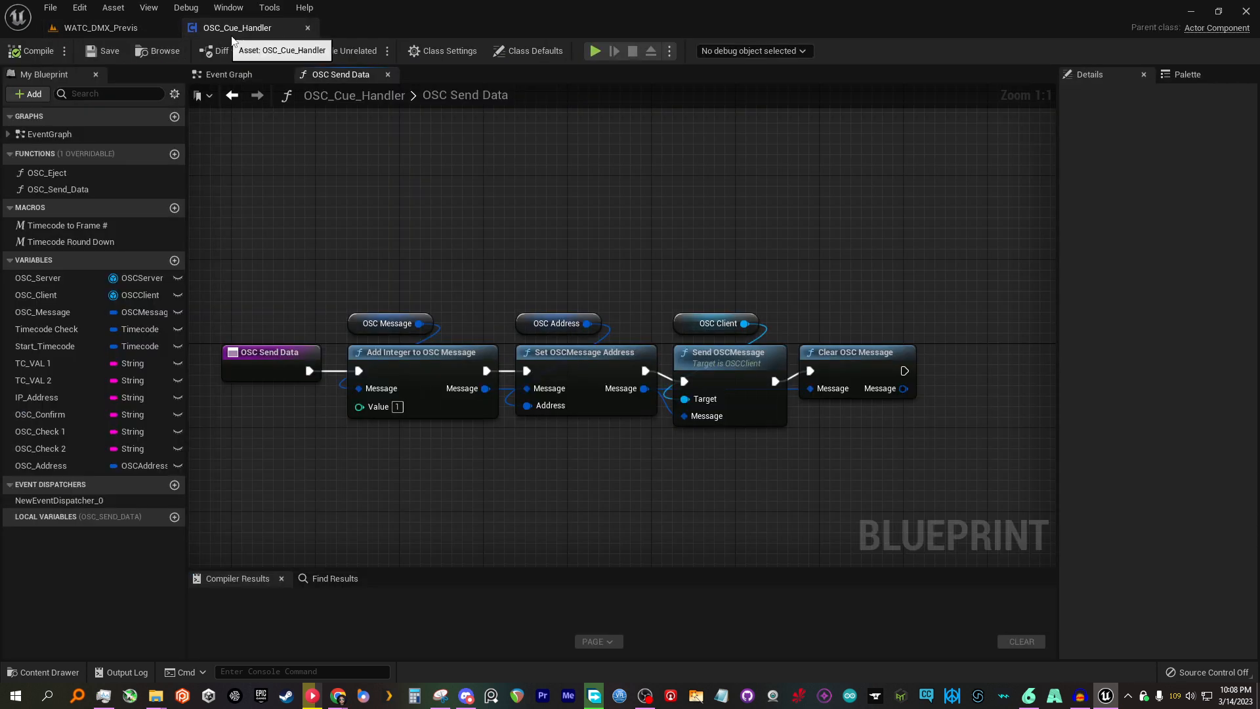
click(388, 74)
right_drag(440, 217, 830, 228)
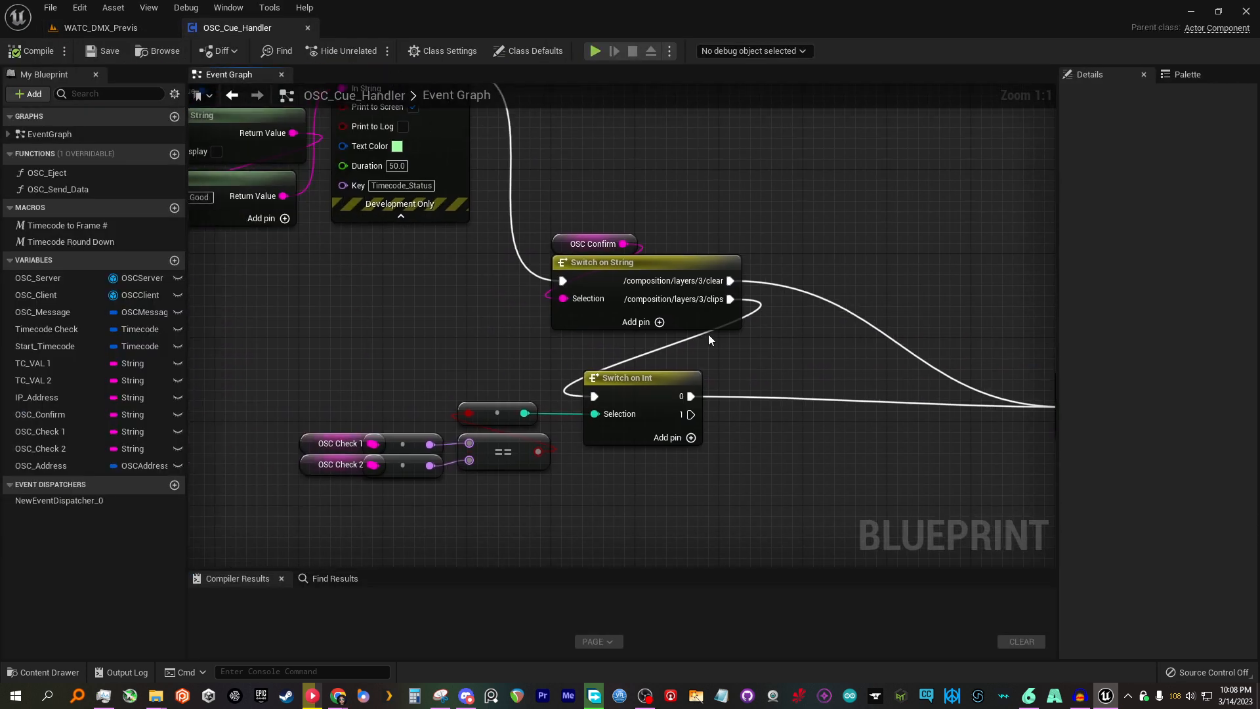
right_drag(708, 336, 712, 338)
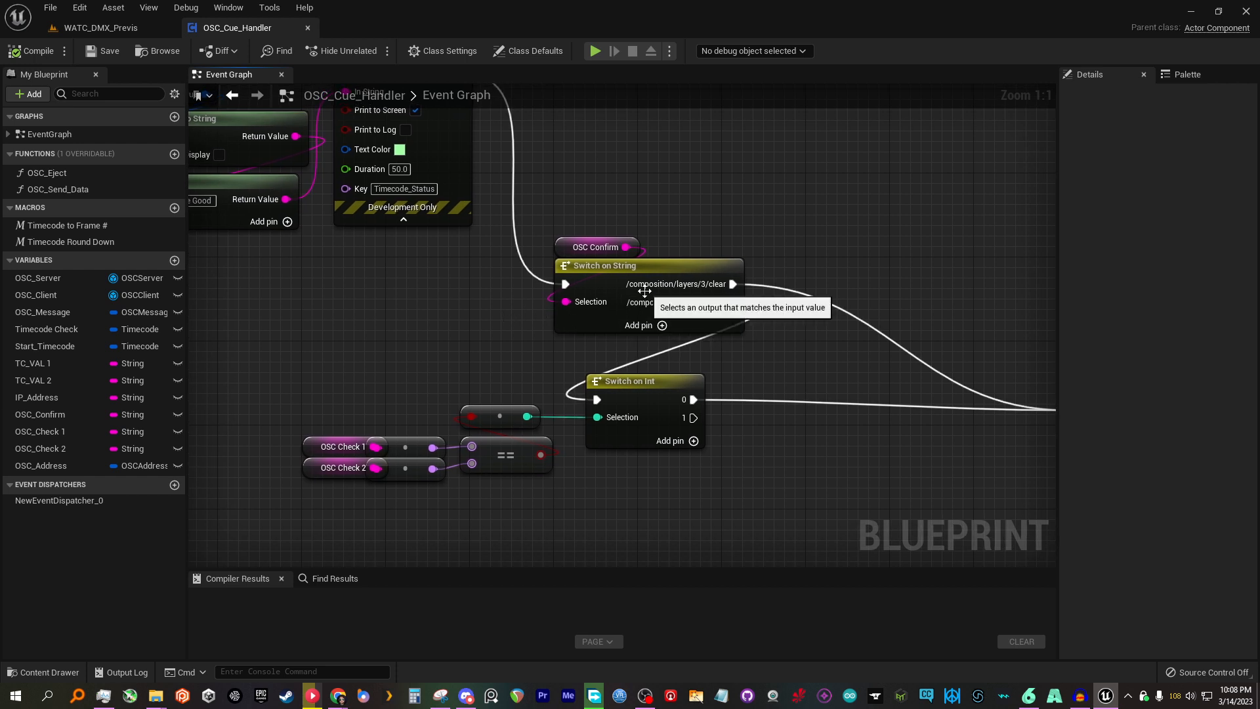
right_drag(614, 281, 590, 281)
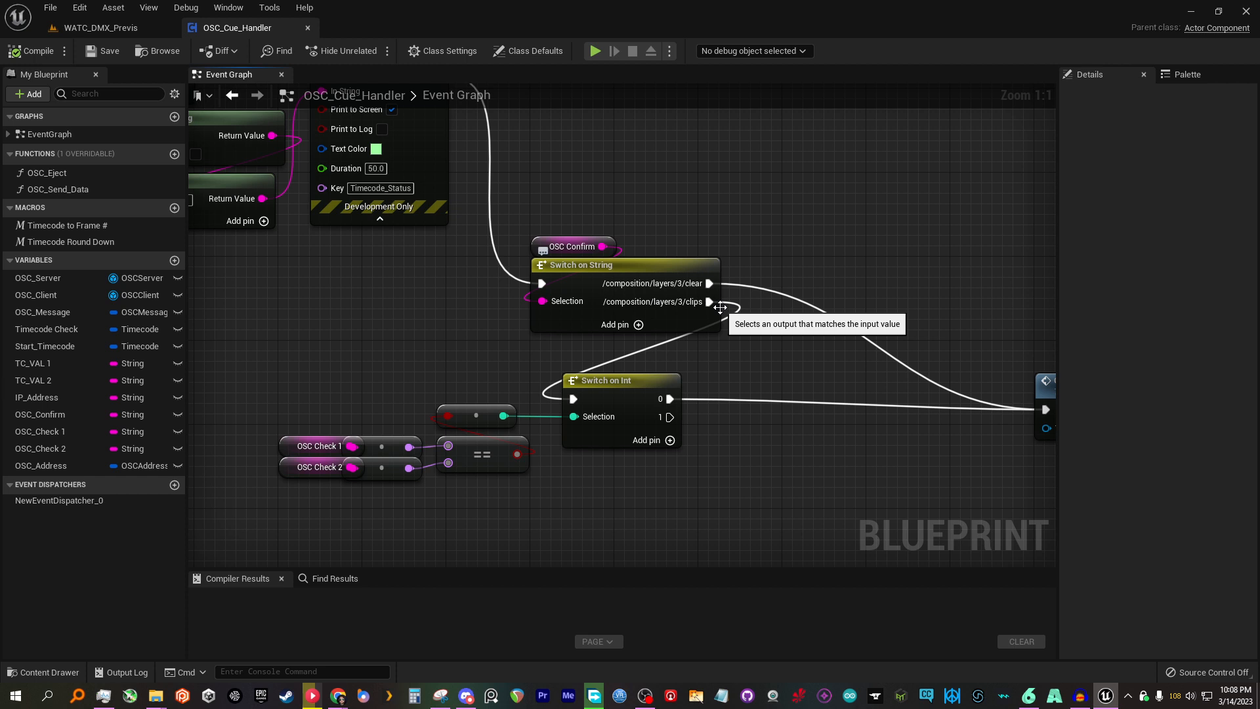
- Examine the clips output's path into the Switch on Int driven by the OSC Check 1 and OSC Check 2 comparison
right_drag(636, 226, 588, 447)
scroll(599, 367, down, 3)
right_drag(577, 519, 669, 169)
right_drag(655, 426, 646, 346)
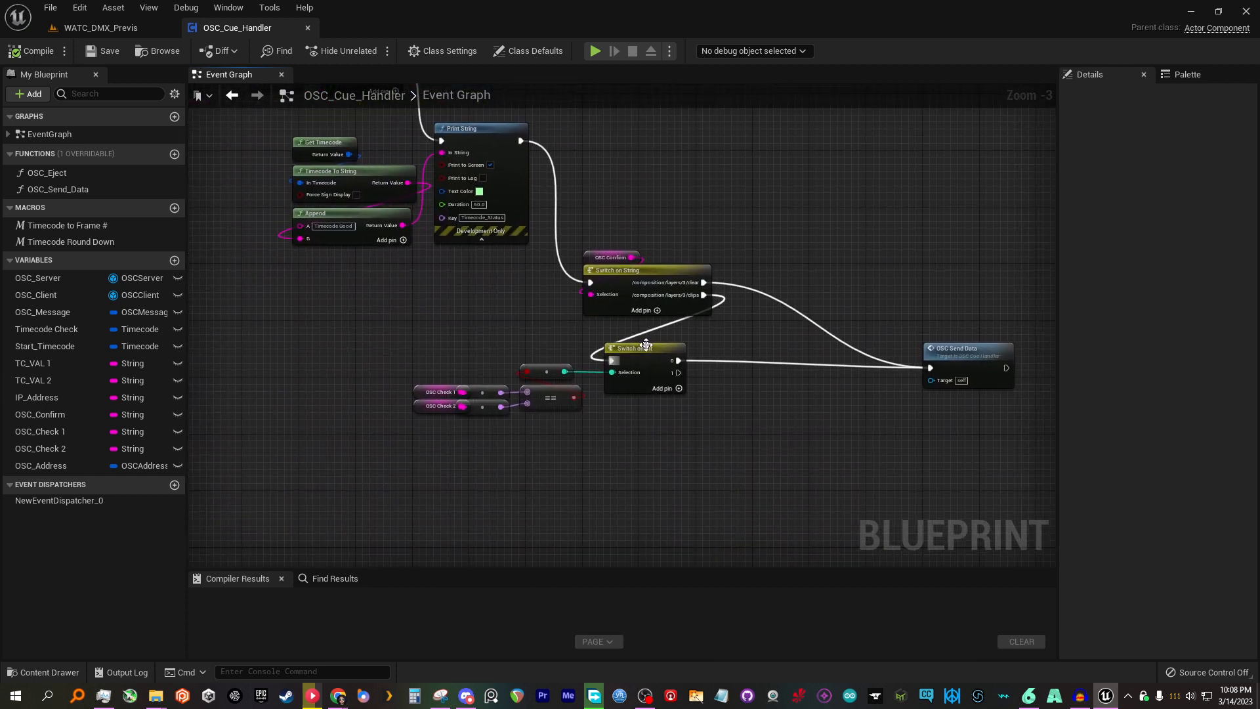
scroll(647, 345, up, 2)
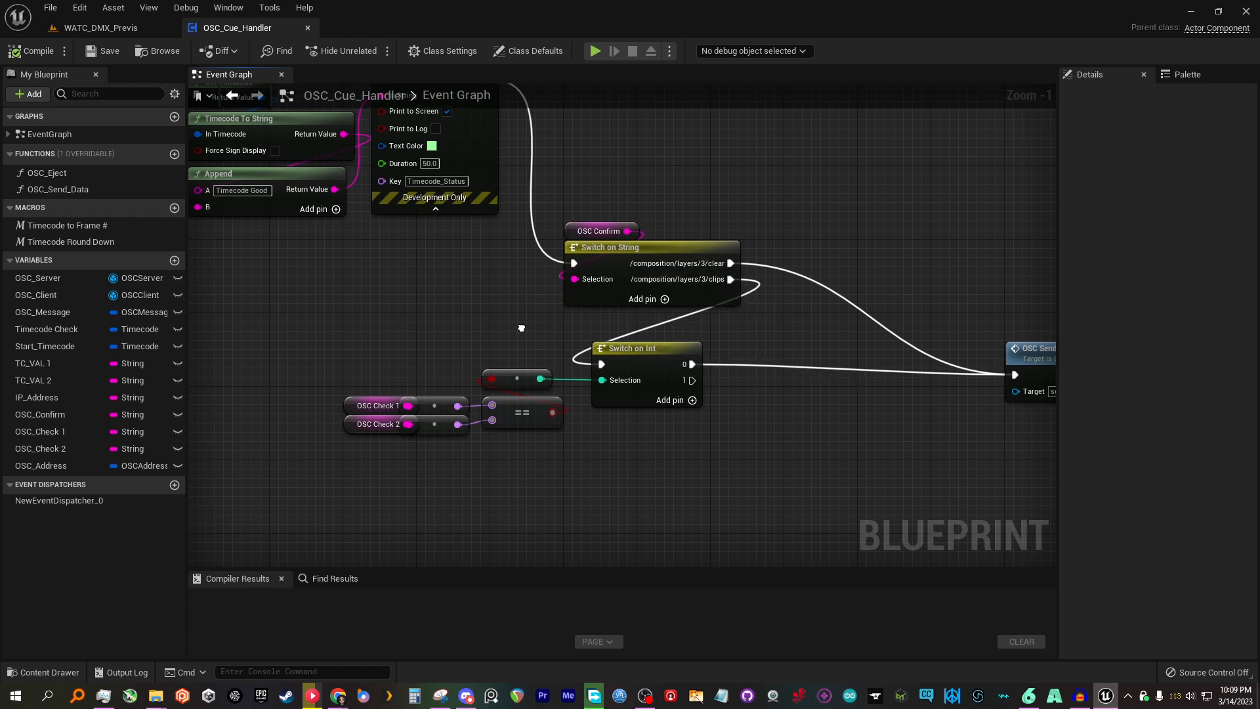
right_drag(518, 325, 535, 330)
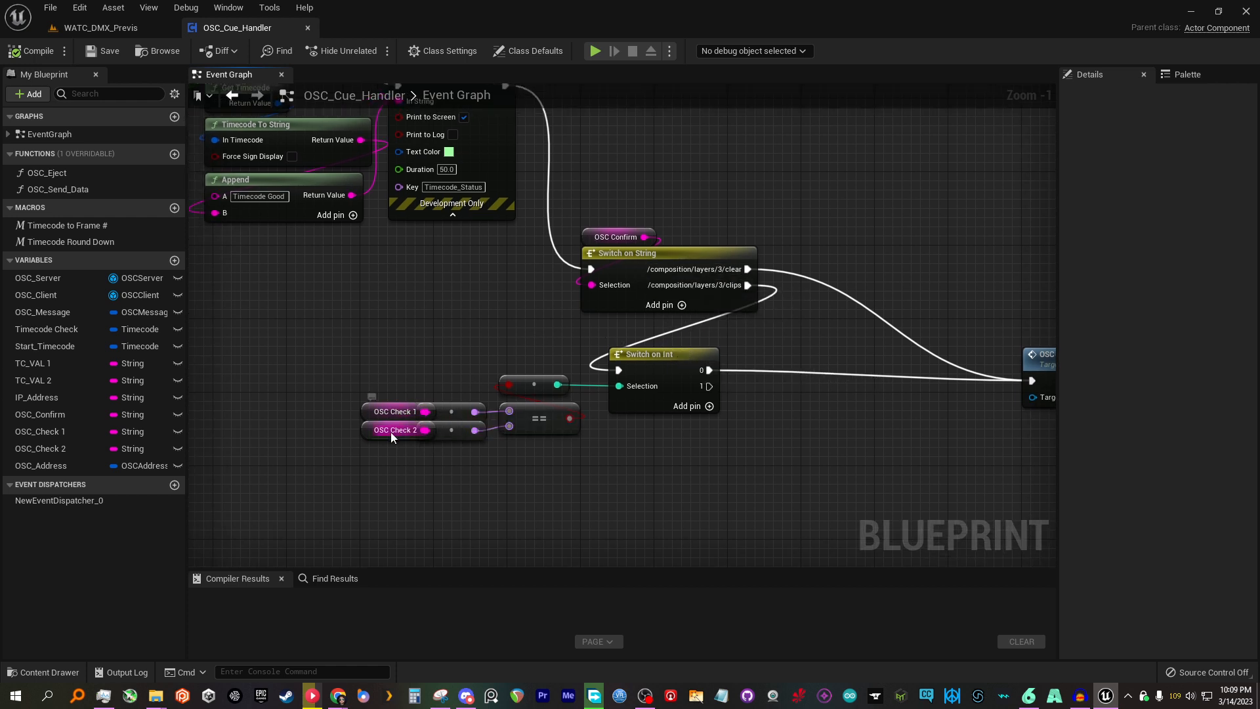
- Go back to the Event Tick Sequence and review its Then 0 timecode delay chain alongside the other branches
right_drag(384, 446, 622, 358)
scroll(385, 327, down, 2)
right_drag(386, 323, 899, 514)
right_drag(388, 368, 532, 424)
scroll(632, 276, up, 2)
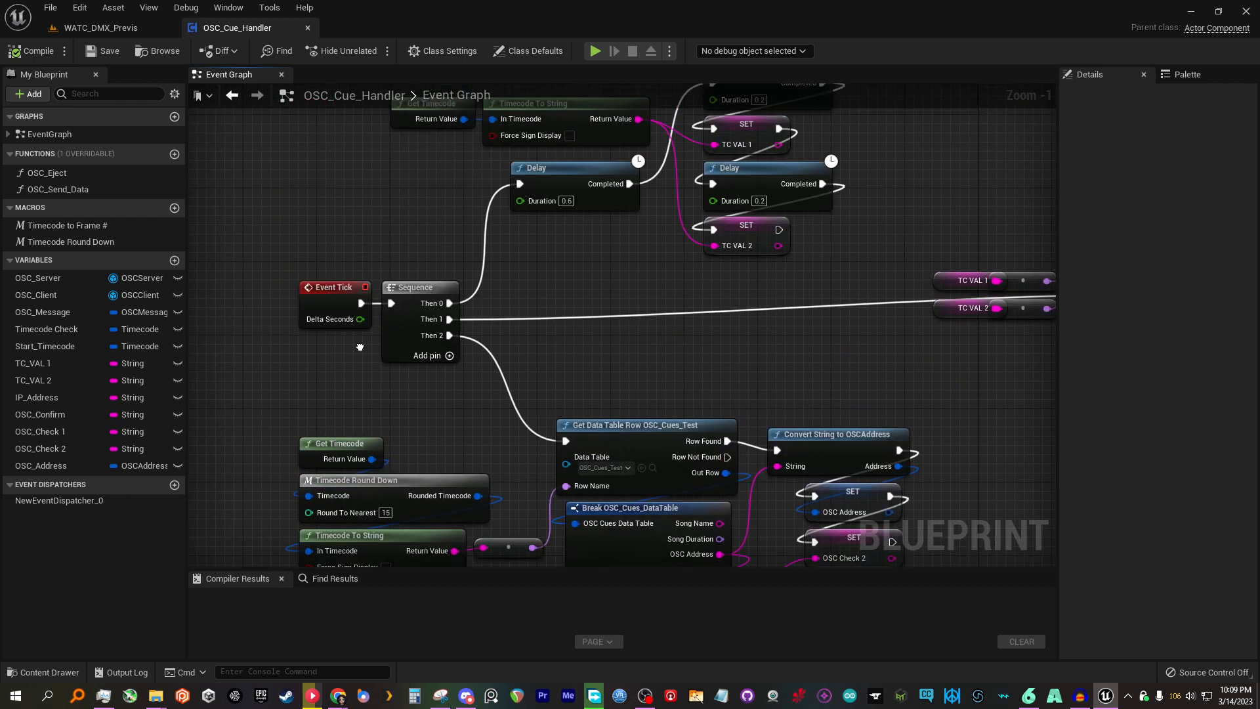
right_drag(454, 314, 386, 452)
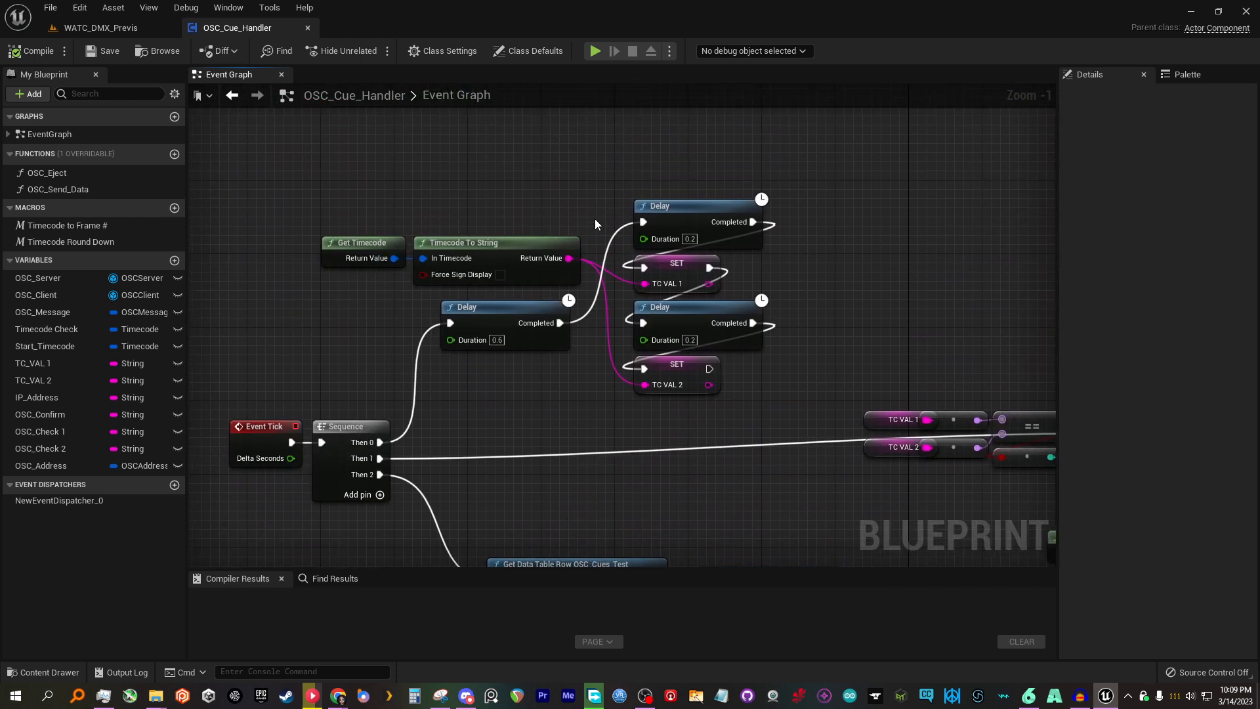
right_drag(569, 300, 511, 216)
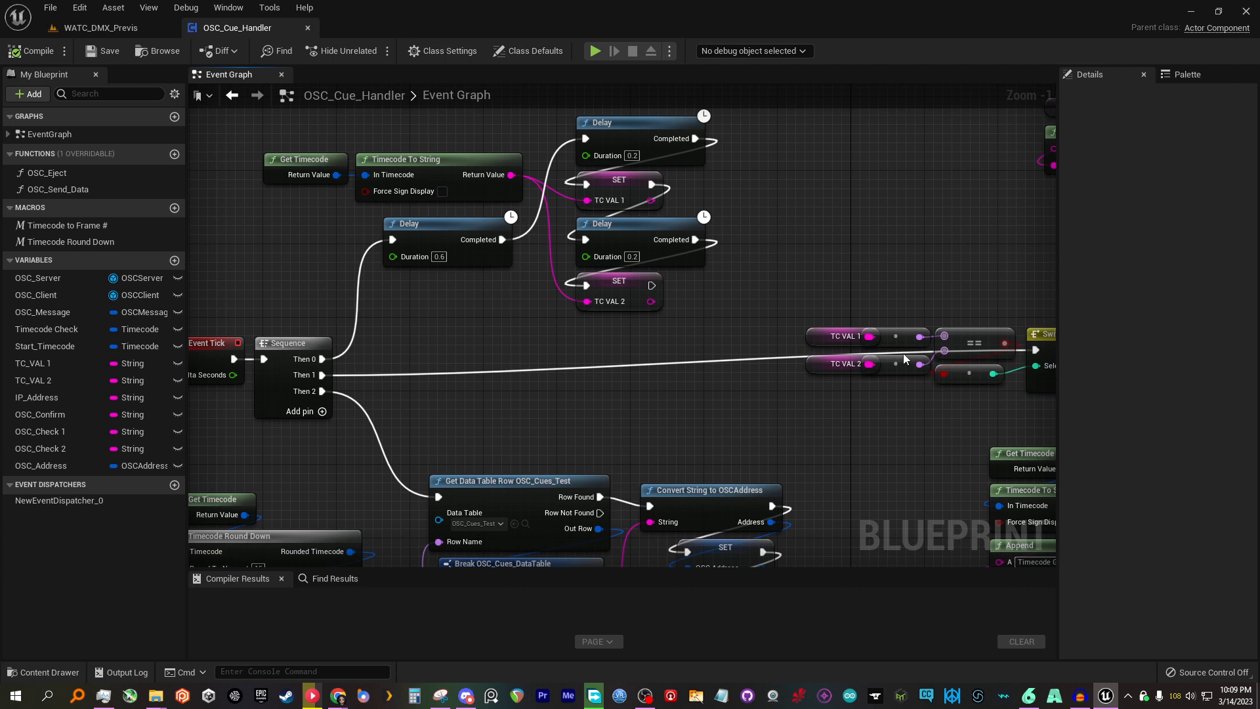
- Follow the Then 1 branch through the timecode comparison to the Timecode Lost and Timecode Good paths
right_drag(905, 358, 595, 295)
right_drag(791, 170, 527, 369)
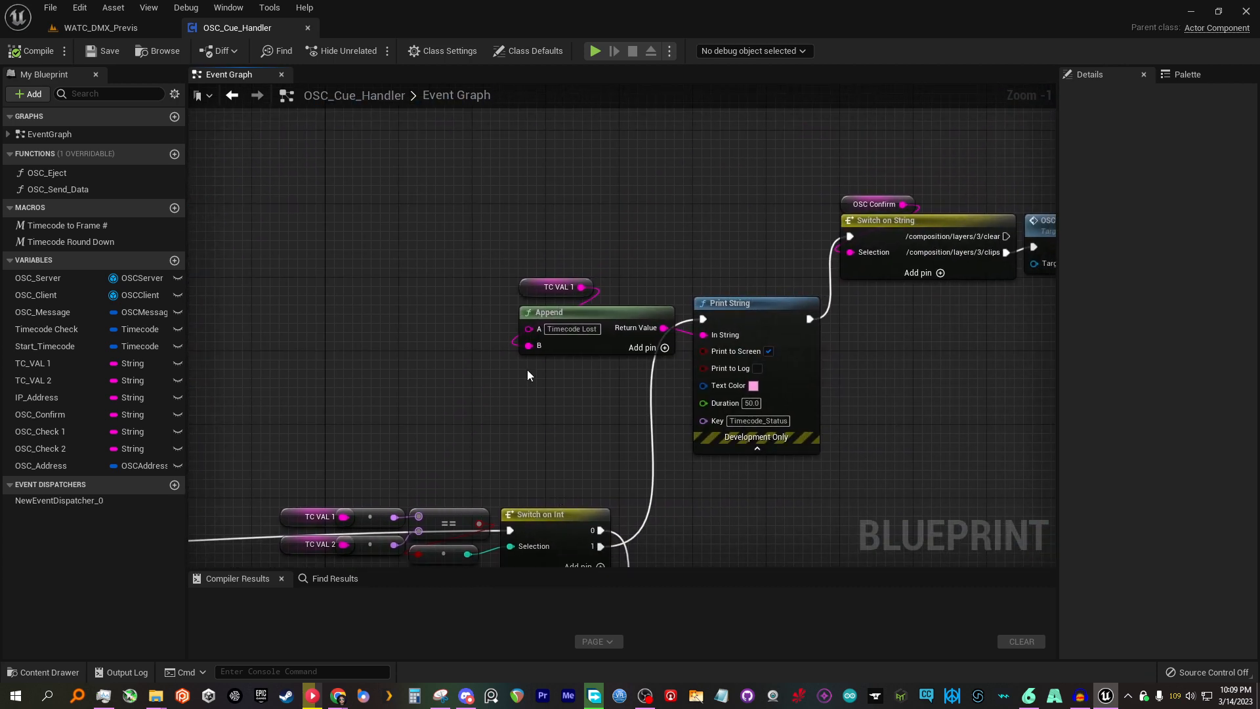
right_drag(827, 506, 971, 170)
- Examine the Sequence's Then 2 branch with the rounded timecode, OSC_Cues_Test row lookup, and SET OSC Address nodes
right_drag(690, 350, 1051, 472)
right_drag(429, 372, 370, 447)
right_drag(590, 293, 635, 300)
right_drag(583, 442, 527, 406)
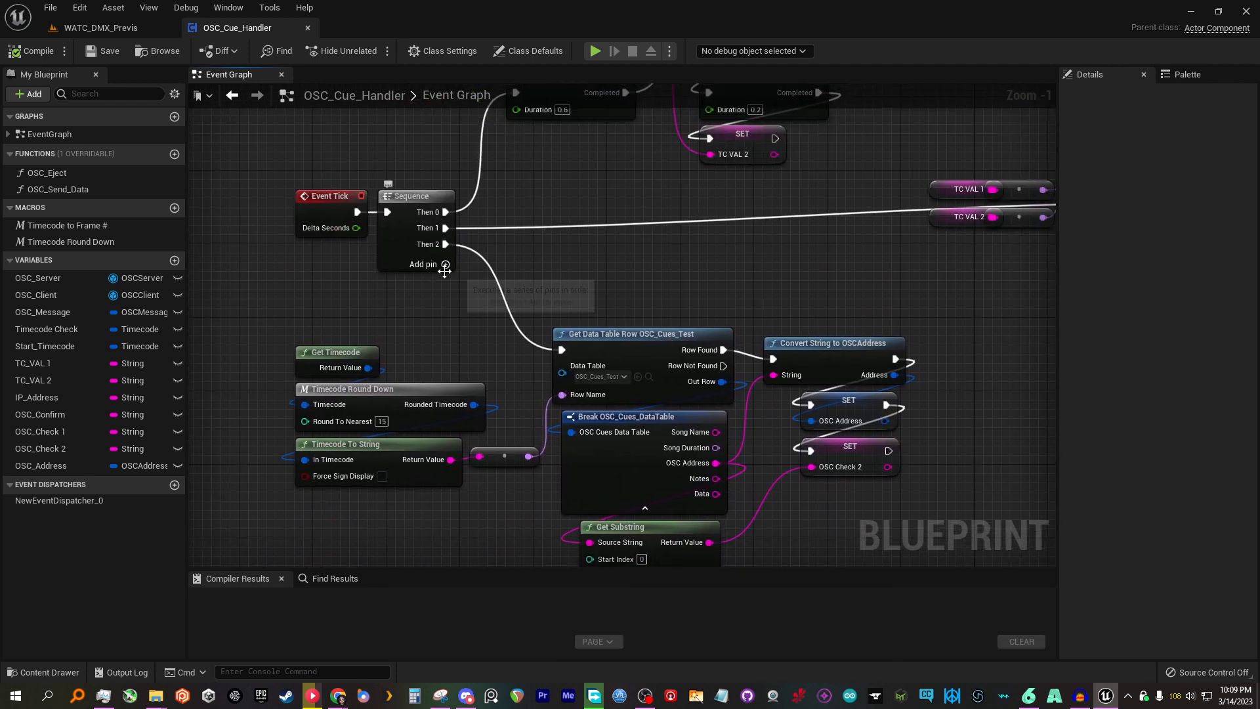
- Review the fields of the OSC_Cues_DataTable structure, close it, and open the OSC_Cues_Test data table
right_drag(449, 358, 421, 255)
click(131, 29)
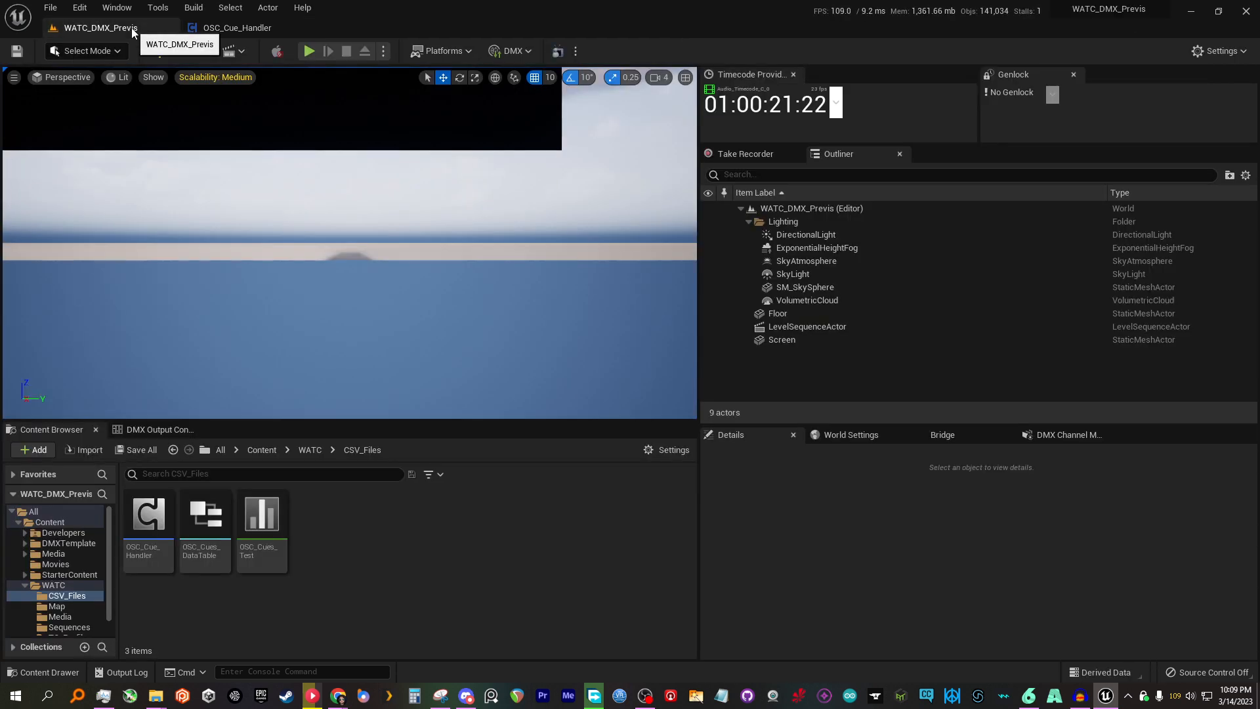
double_click(205, 519)
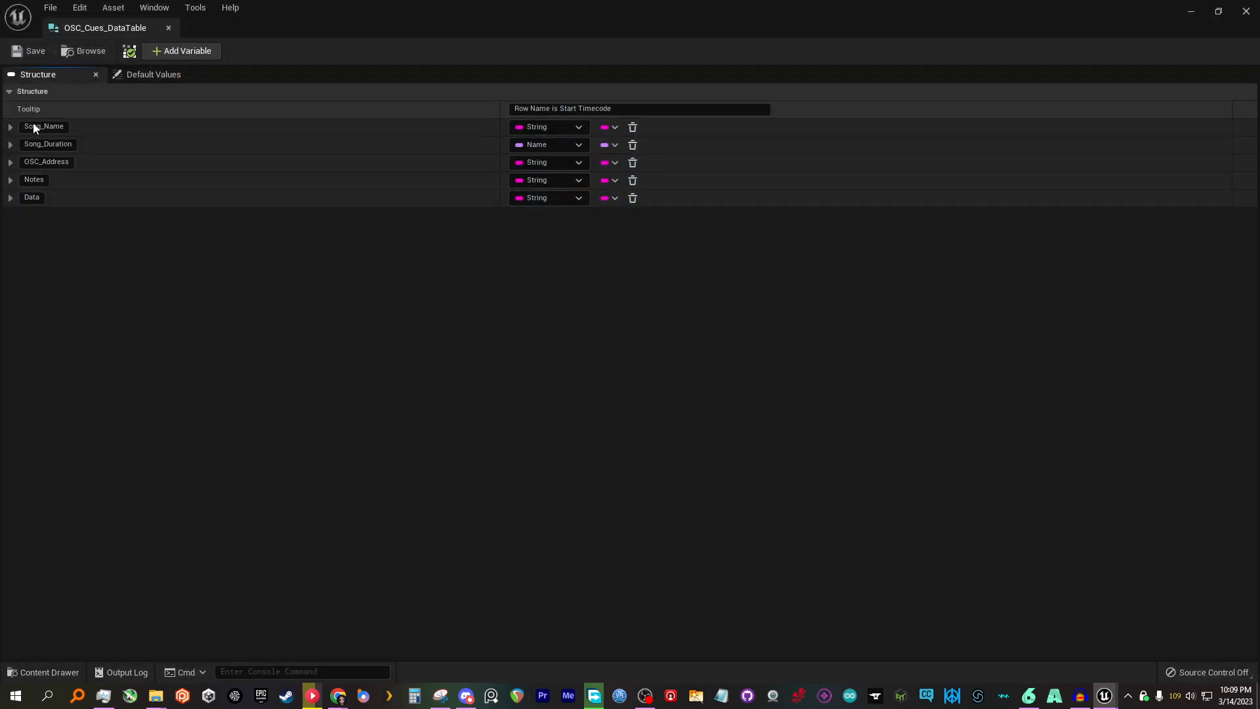
click(168, 28)
double_click(254, 531)
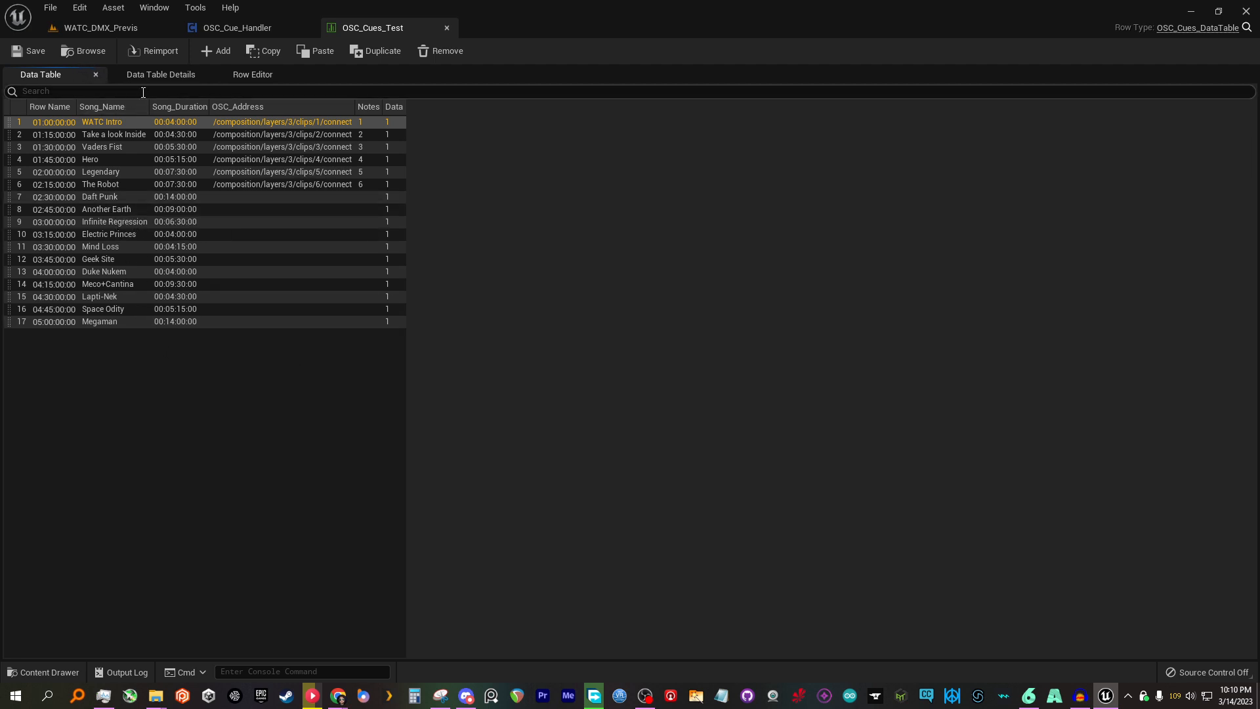
- Open the Timecode Round Down macro from the OSC_Cue_Handler Event Graph and examine its divide and multiply nodes
click(233, 28)
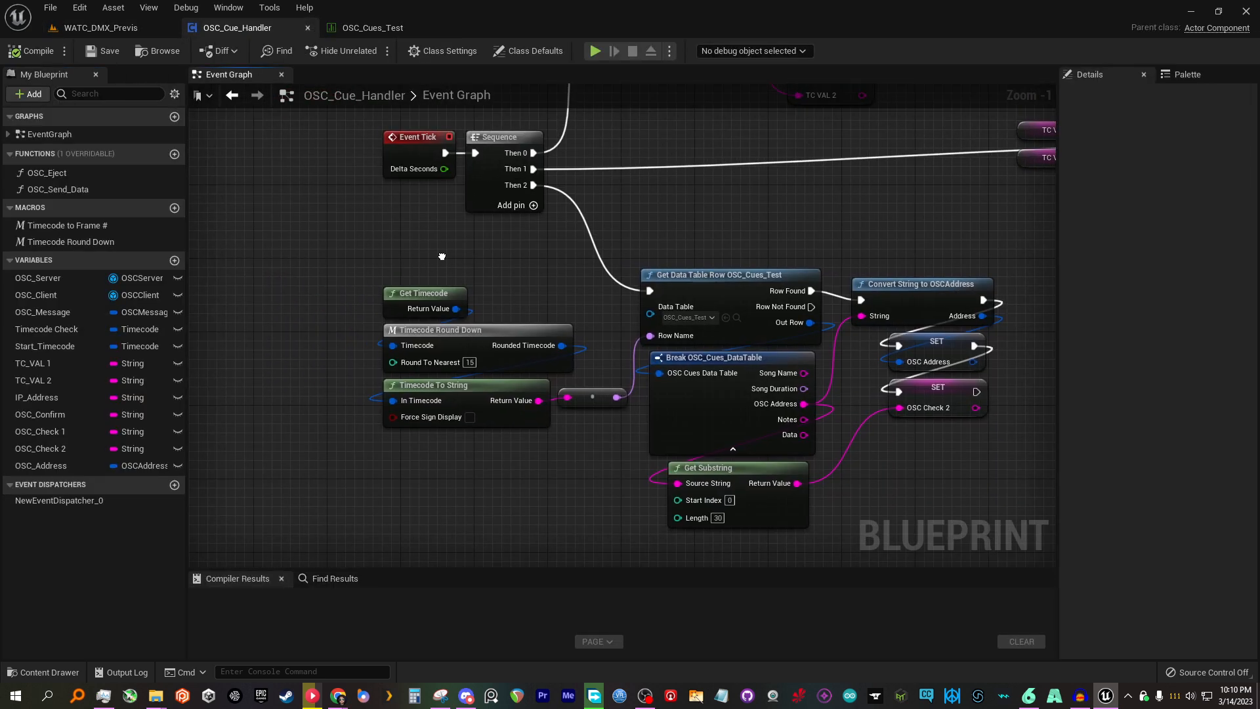
scroll(492, 304, up, 1)
double_click(490, 341)
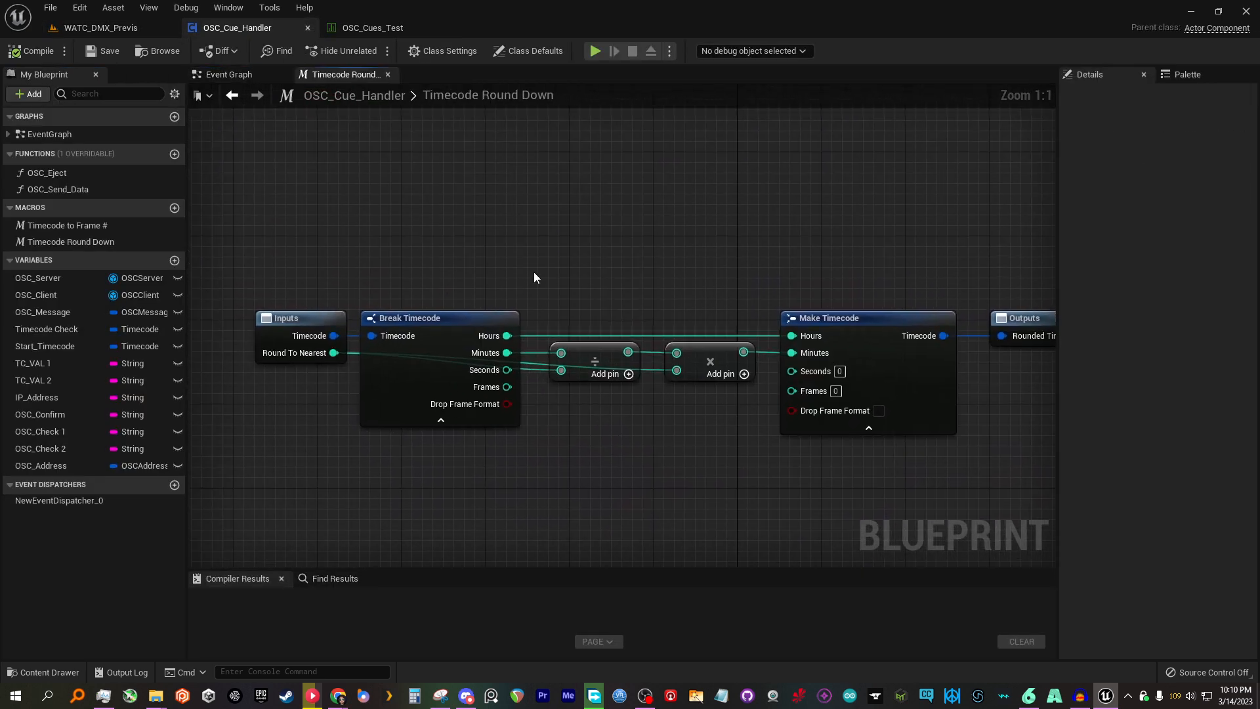
right_drag(534, 271, 523, 271)
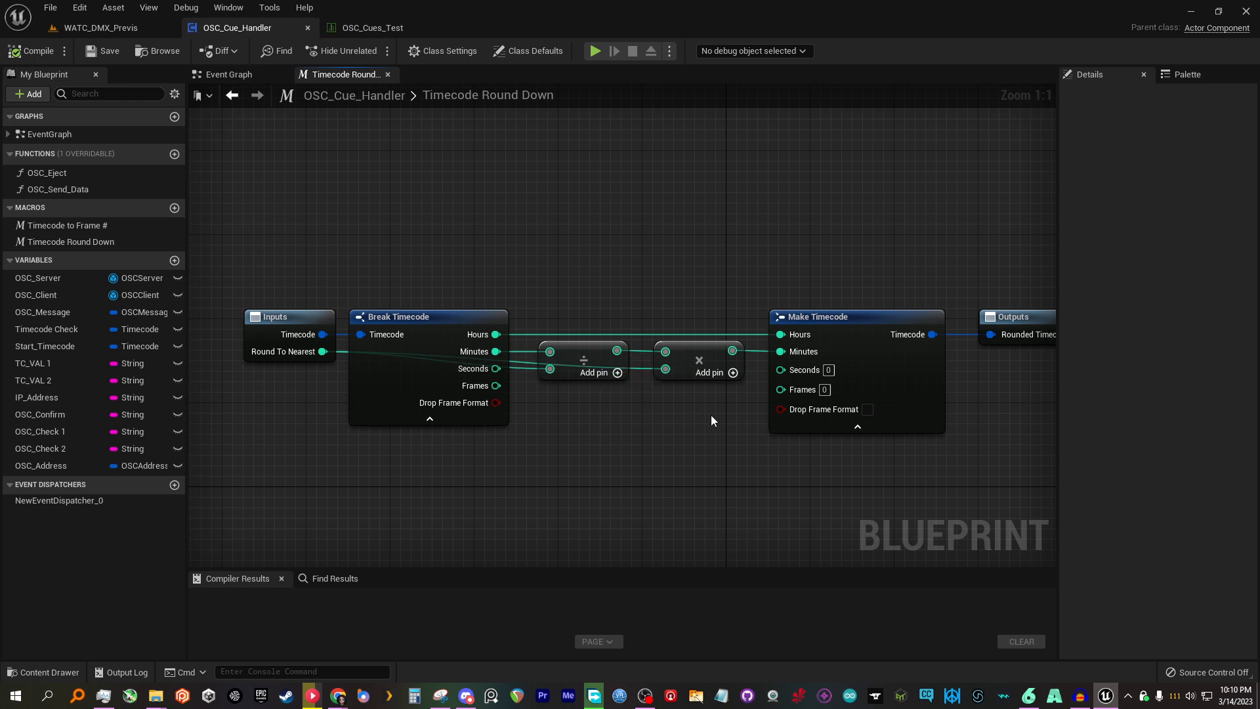
- Check the level's timecode display, and go through the song durations and OSC addresses of the cue rows in OSC_Cues_Test
click(140, 32)
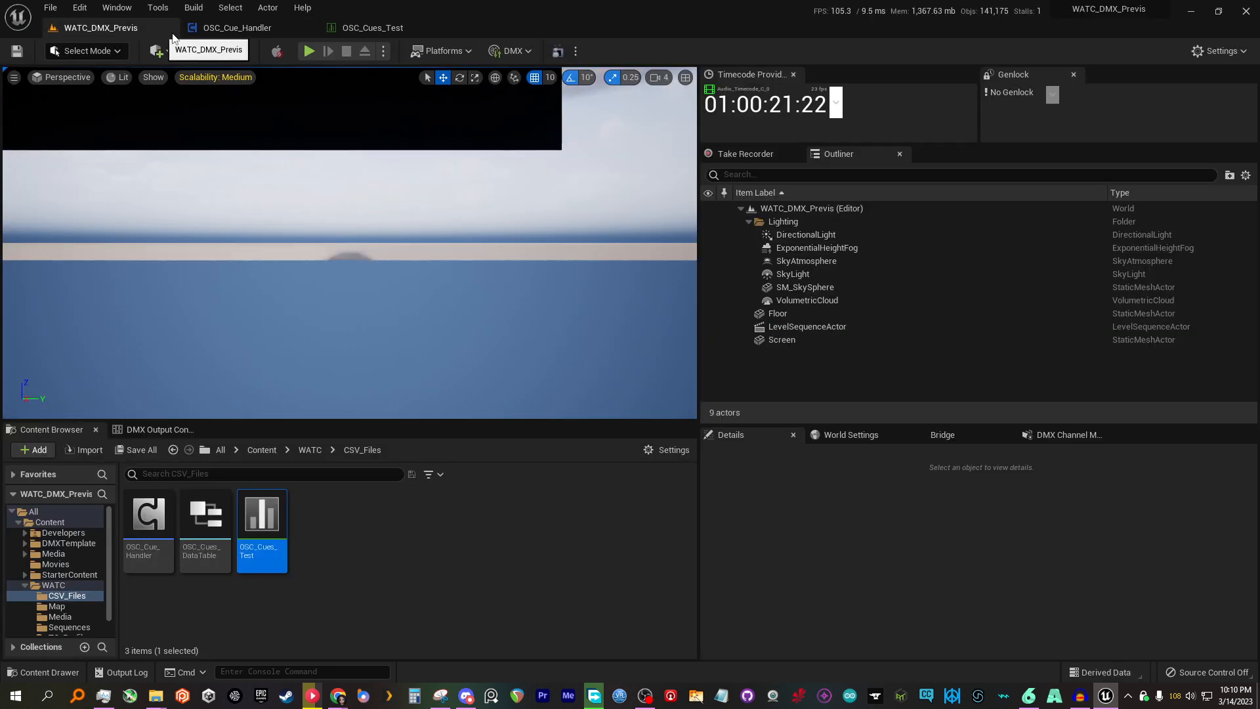
click(354, 31)
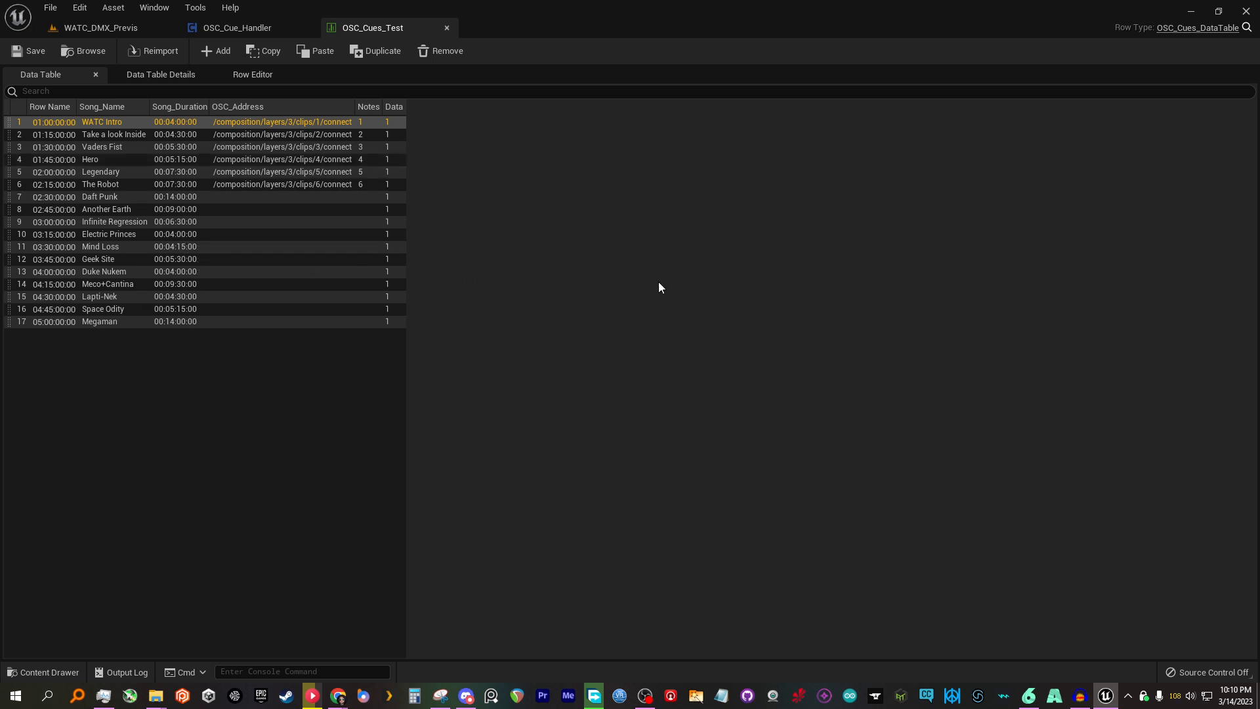
click(184, 197)
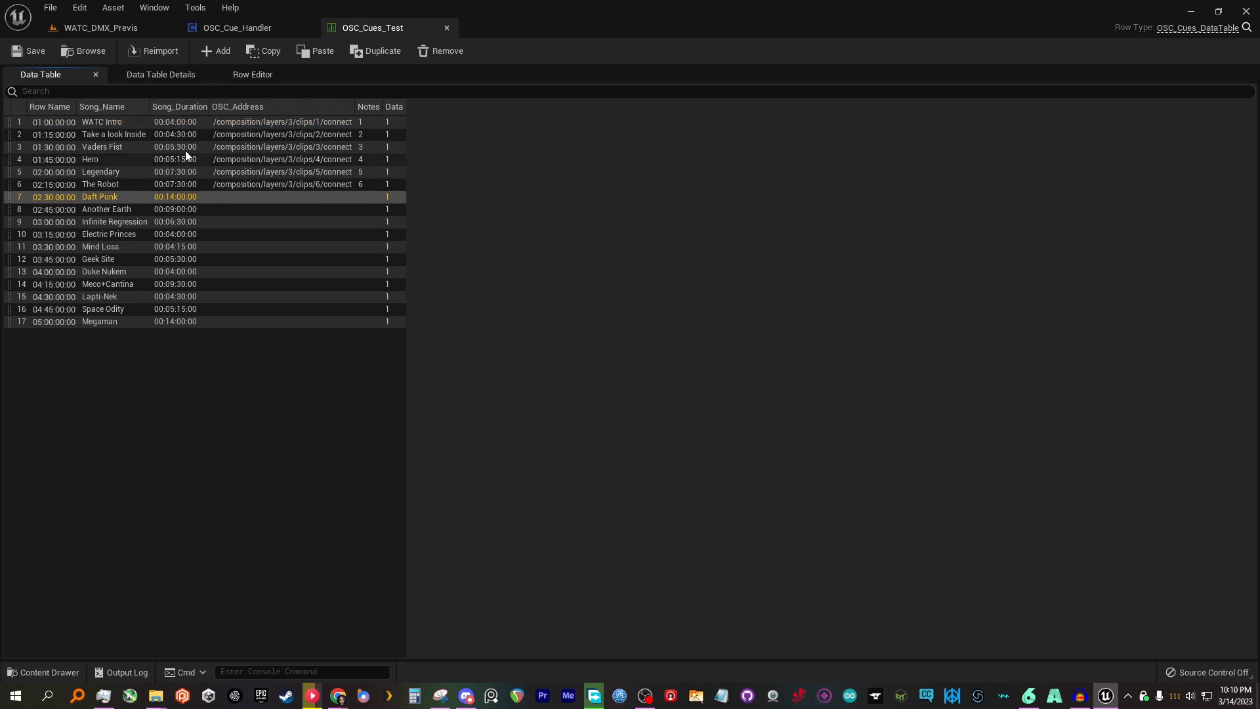
click(183, 122)
click(181, 135)
click(184, 151)
click(185, 163)
click(185, 175)
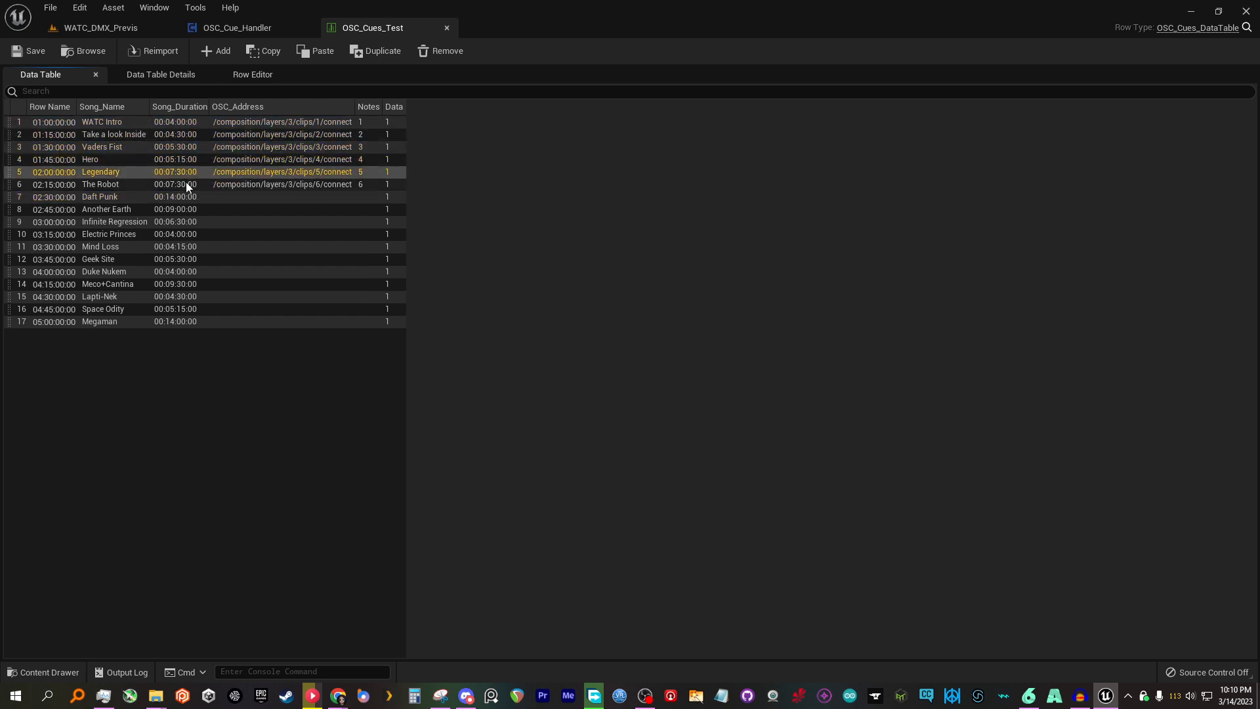
click(186, 184)
click(252, 121)
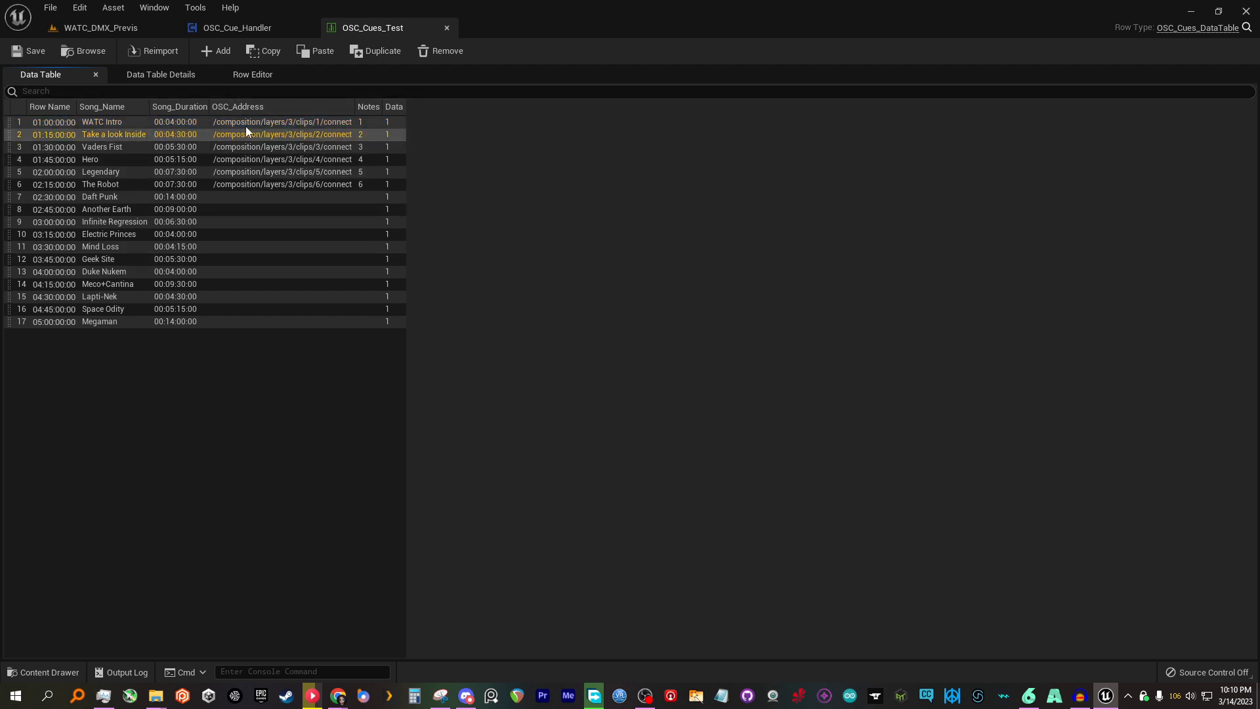
- Switch to Resolume Arena, inspect the Layer 3 clip slots, and highlight the column 9 slot's absolute OSC input address
click(1031, 698)
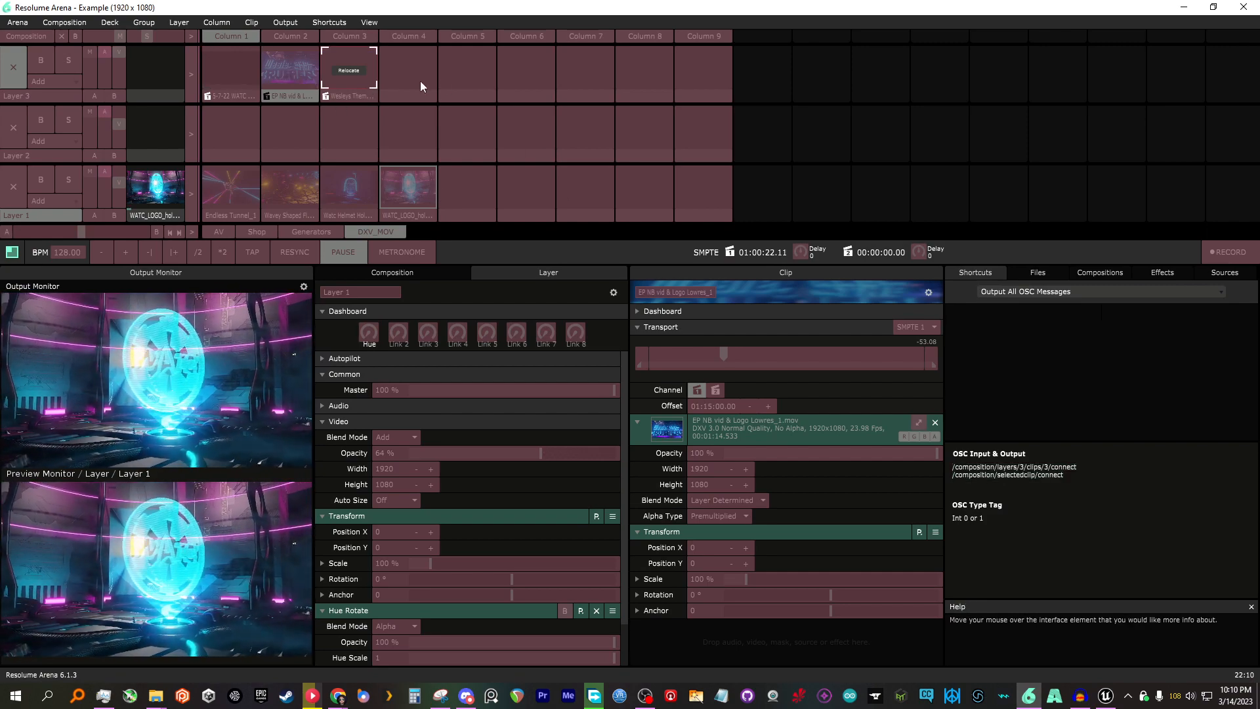
click(348, 69)
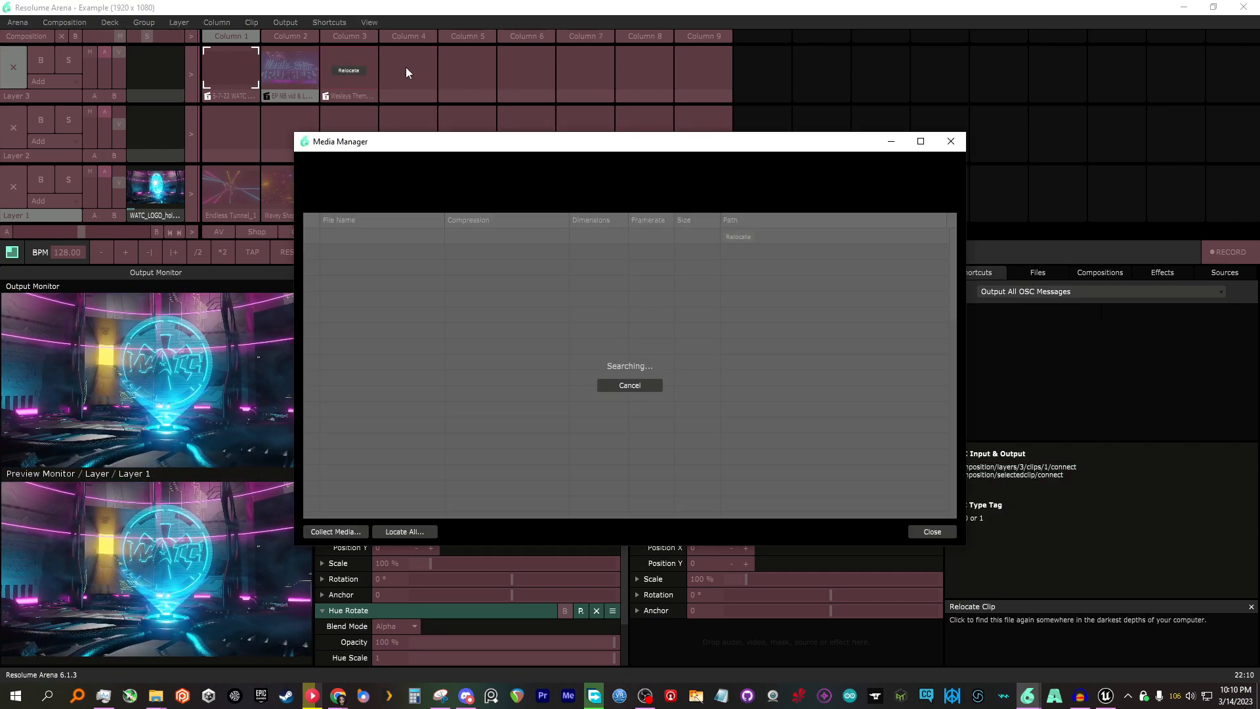
click(407, 67)
click(469, 66)
click(573, 55)
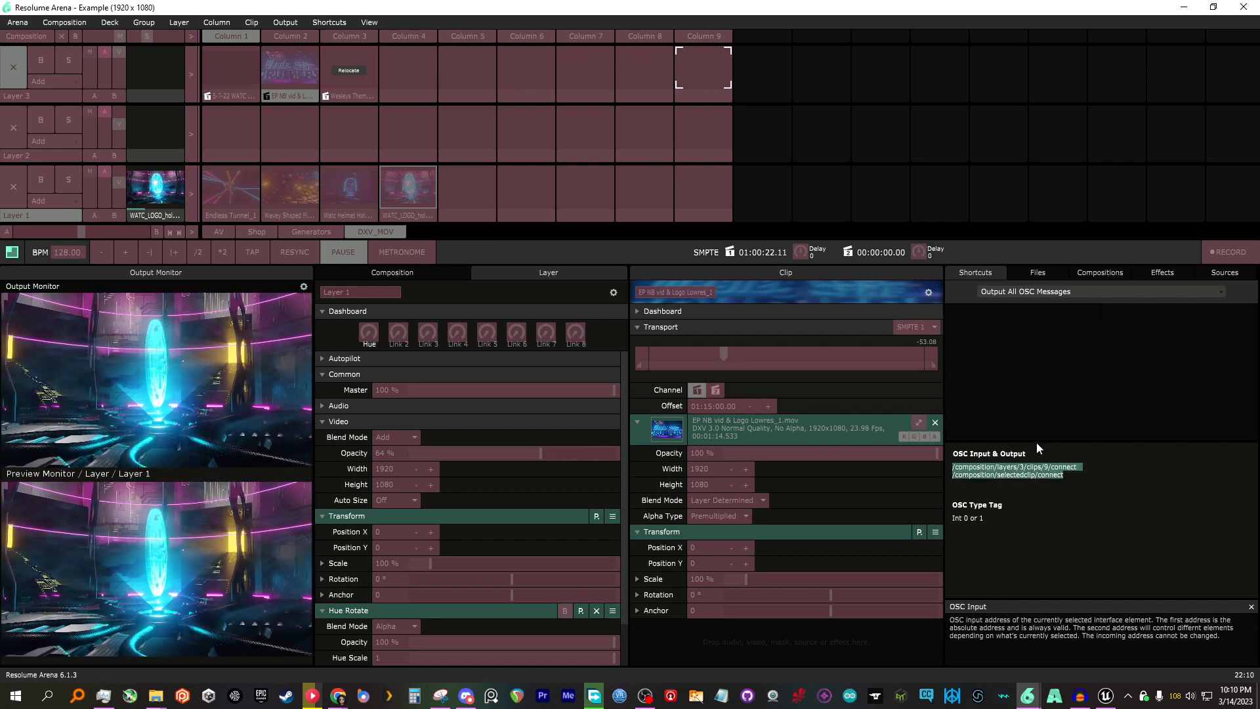
drag(1077, 468, 951, 466)
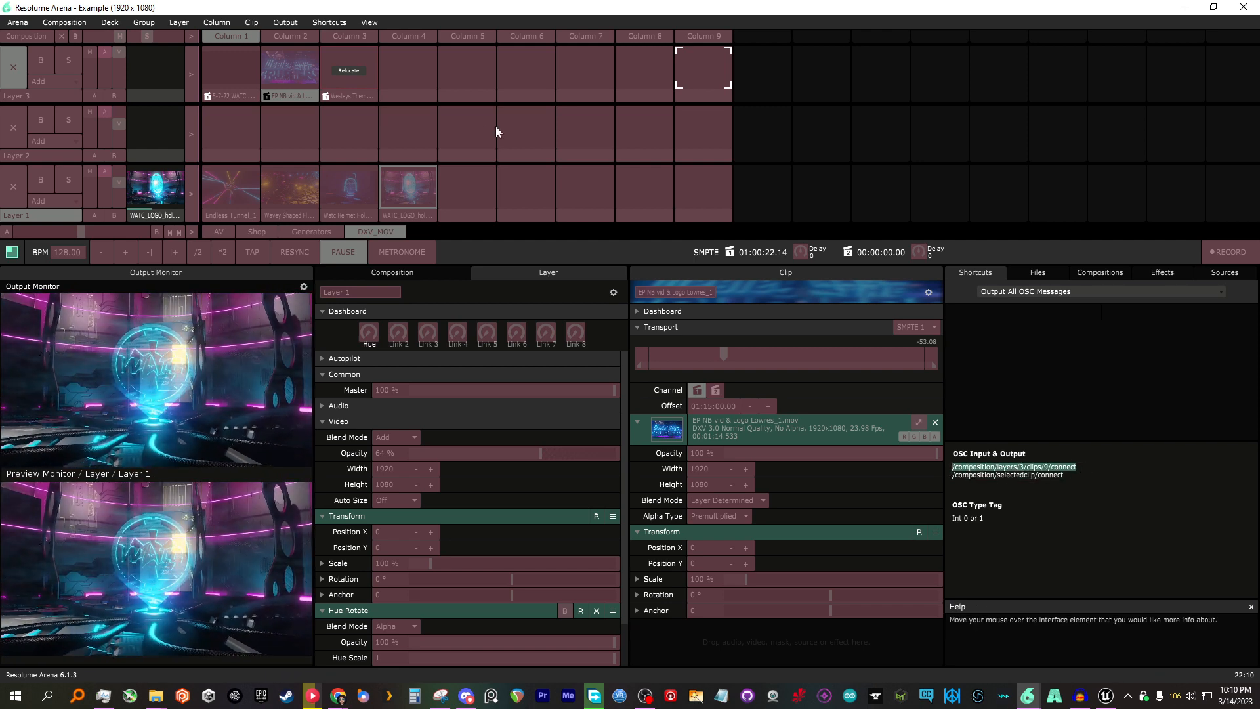
- Compare the OSC input addresses of the Layer 3 clip slots in columns 5 through 9
click(470, 77)
click(523, 77)
click(585, 68)
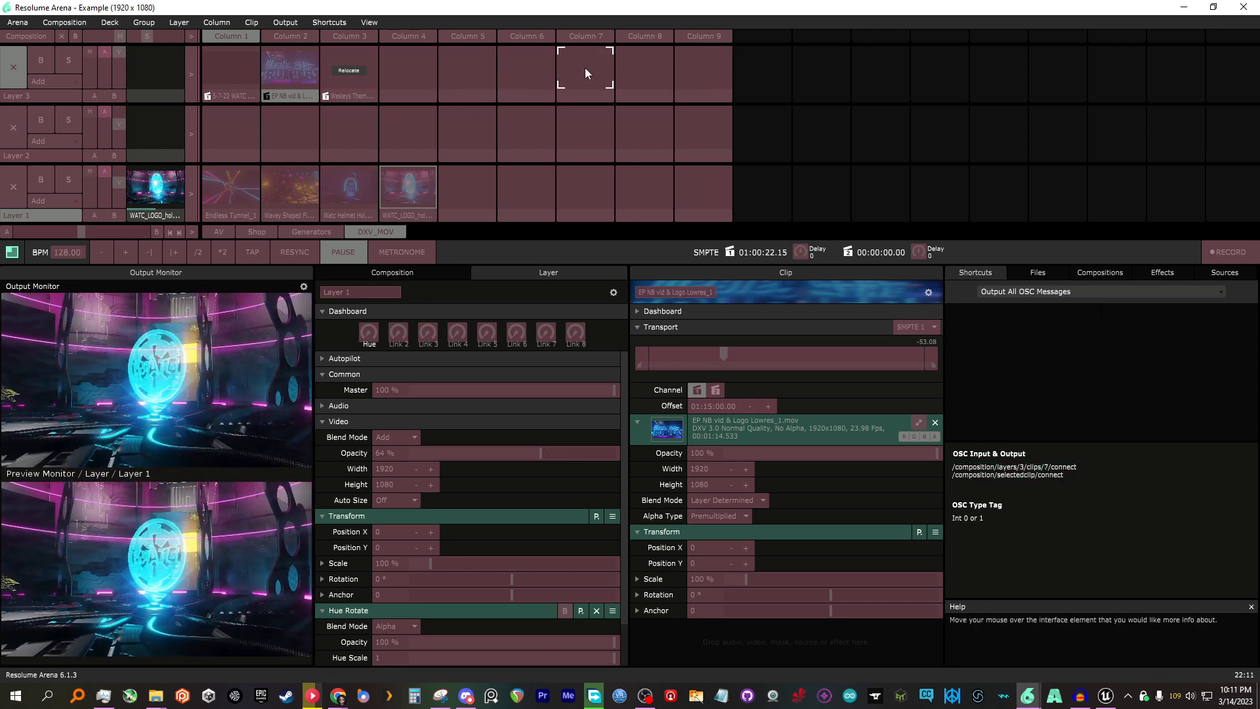
click(691, 63)
click(645, 68)
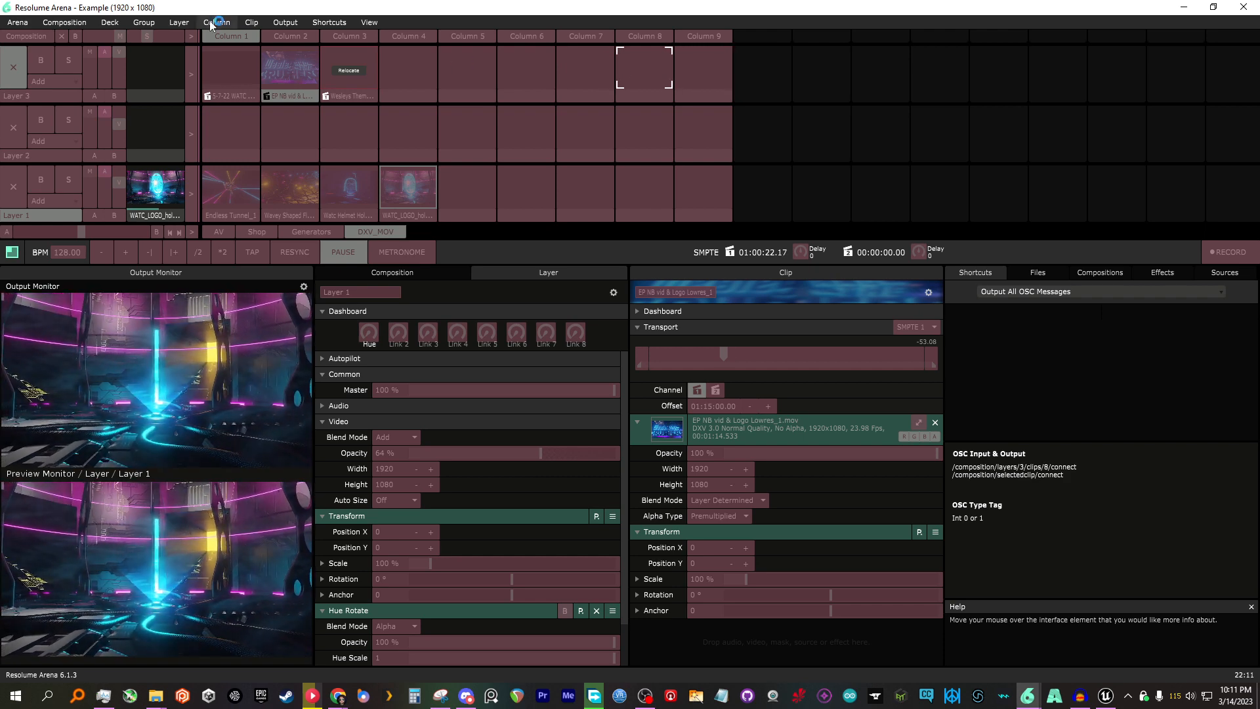
- Leave Resolume's shortcut editing for the Unreal OSC_Cues_Test table, close the Media Manager, and clear the row selection
click(64, 23)
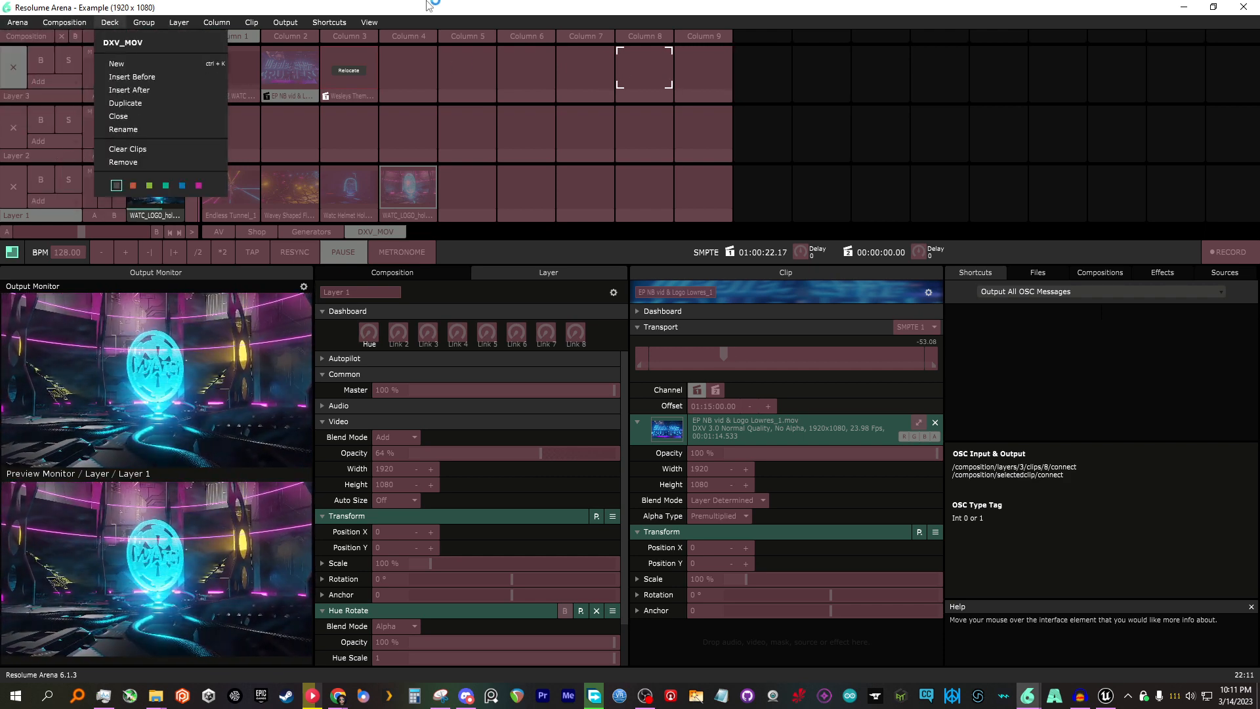
click(329, 22)
click(330, 37)
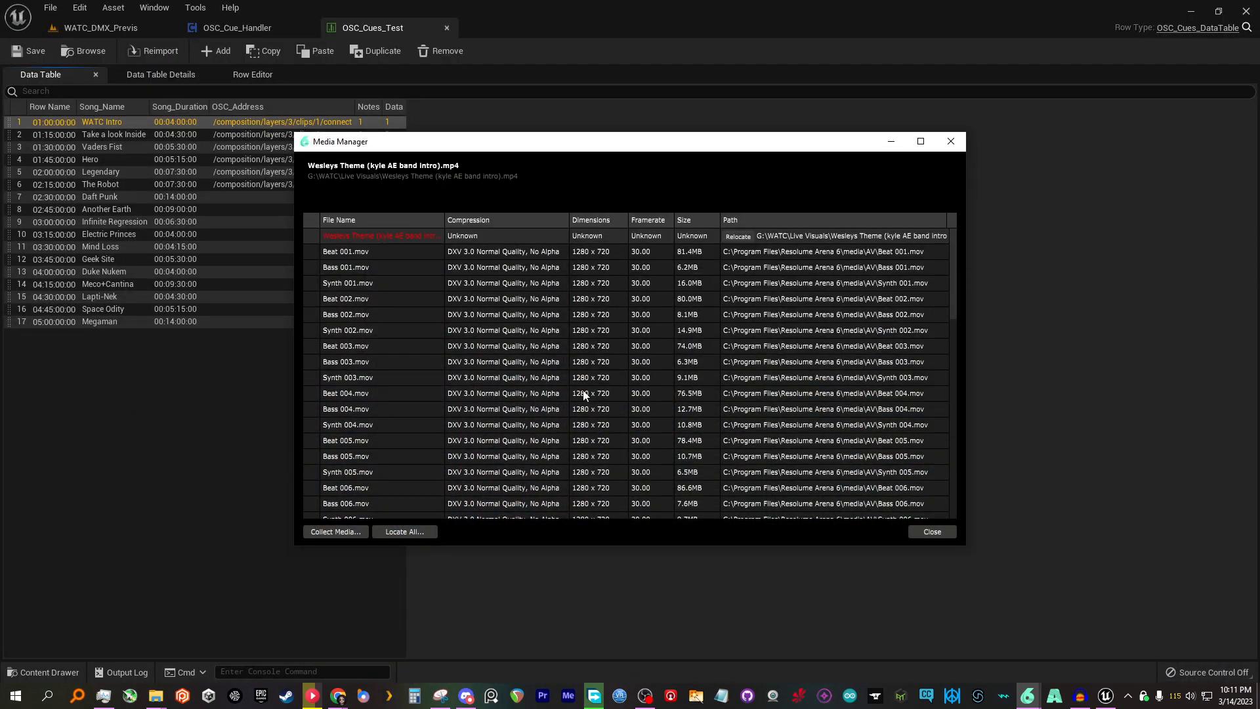
click(951, 142)
click(219, 466)
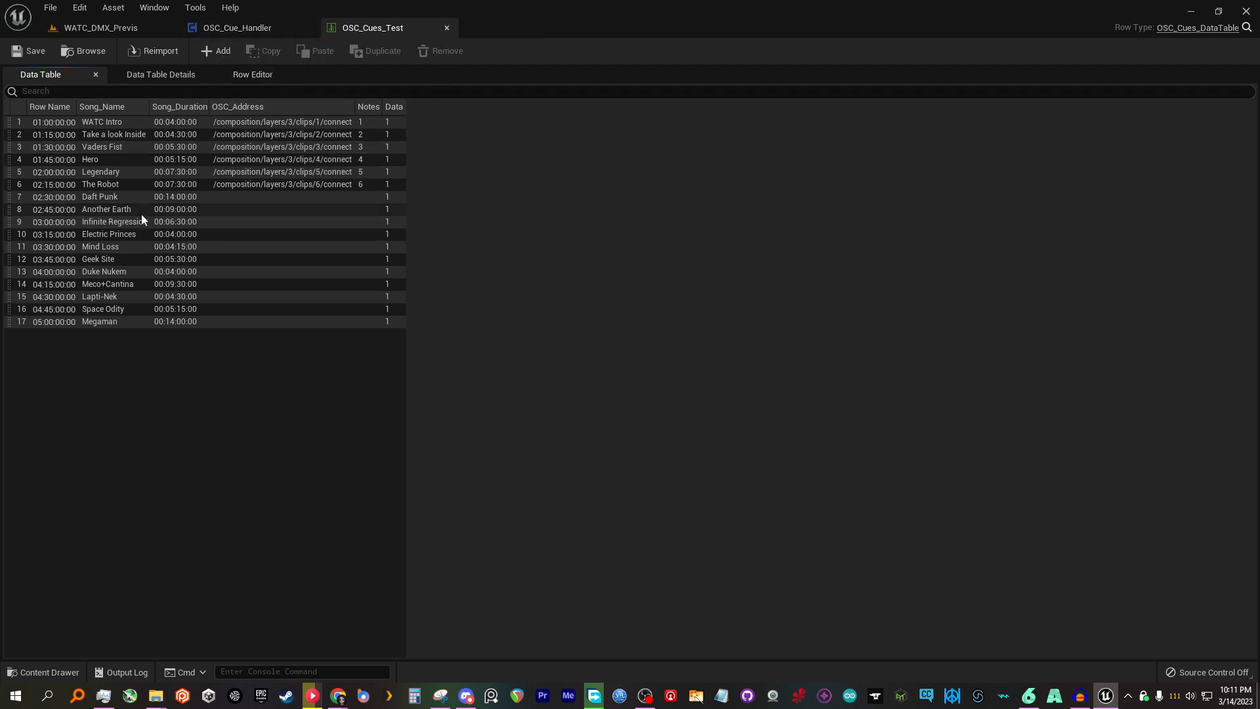
- Close OSC_Cues_Test and follow the Timecode Round Down macro from its inputs through Break Timecode and Make Timecode to the output
click(447, 28)
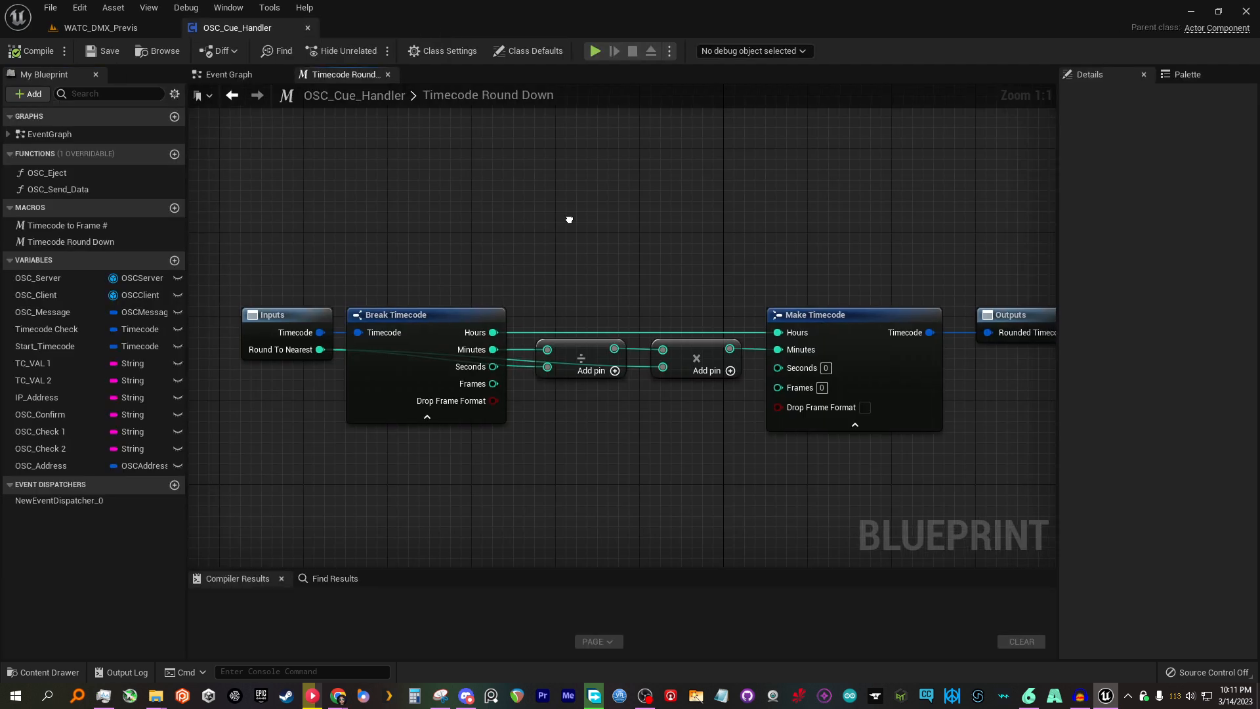
right_drag(569, 220, 557, 210)
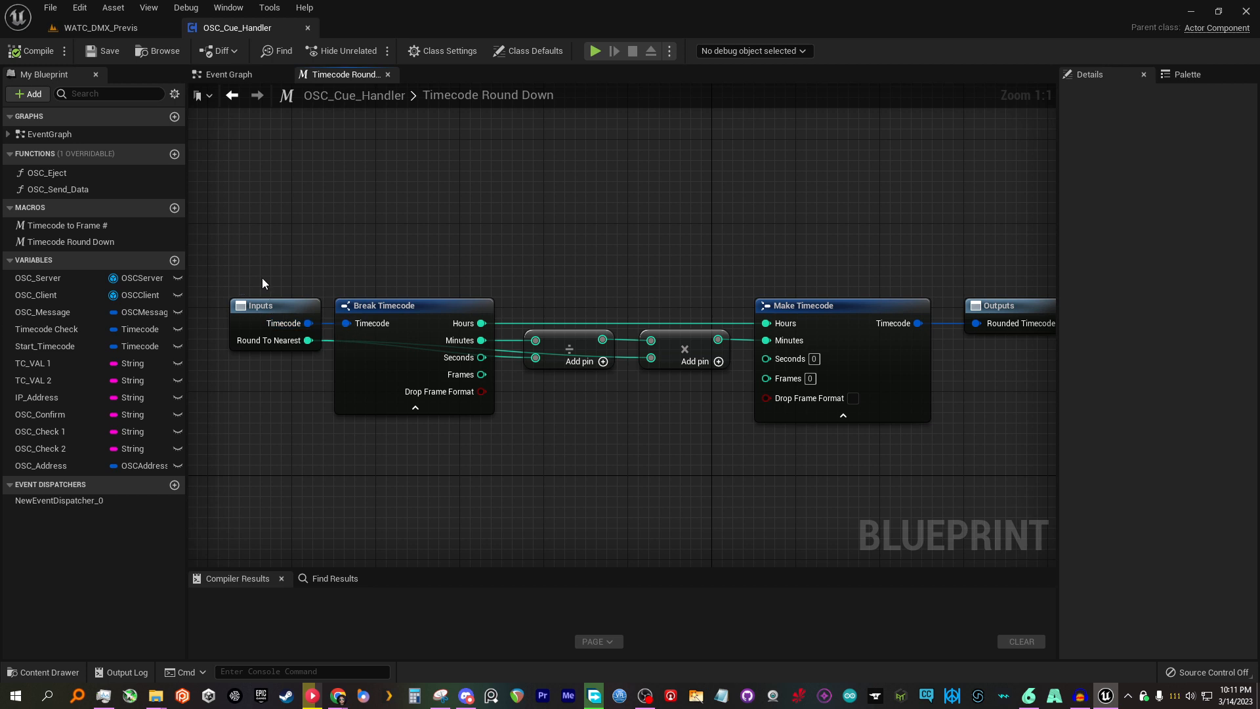
right_drag(475, 254, 455, 241)
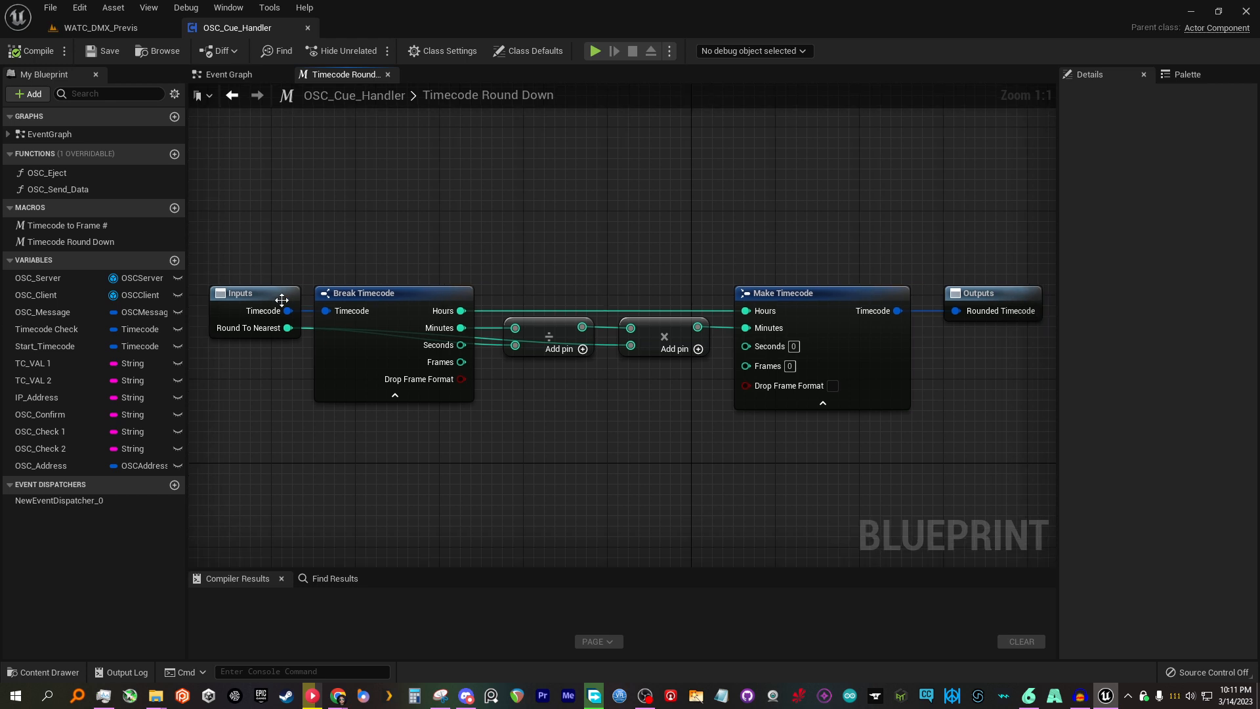
right_drag(473, 417, 471, 417)
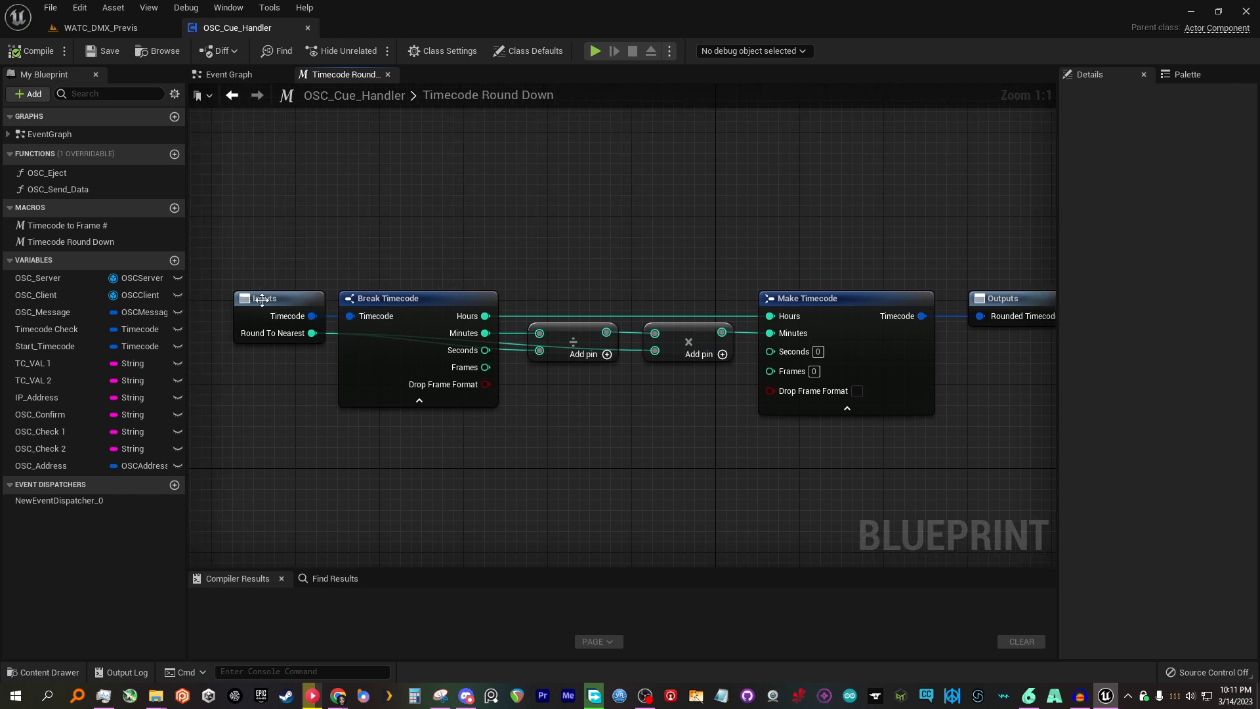
right_drag(389, 203, 348, 190)
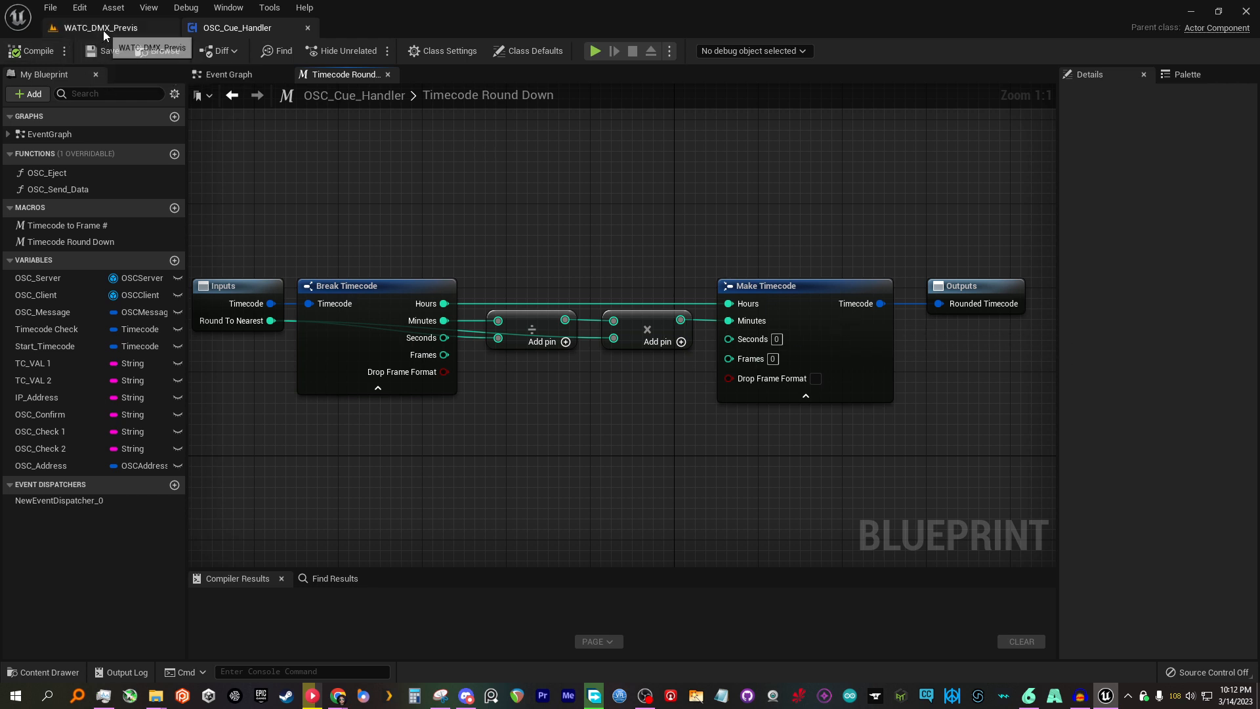
- Recheck the Timecode Round Down node and its macro graph, closing the macro to return to the Event Graph
click(387, 74)
right_drag(618, 294, 575, 273)
double_click(476, 336)
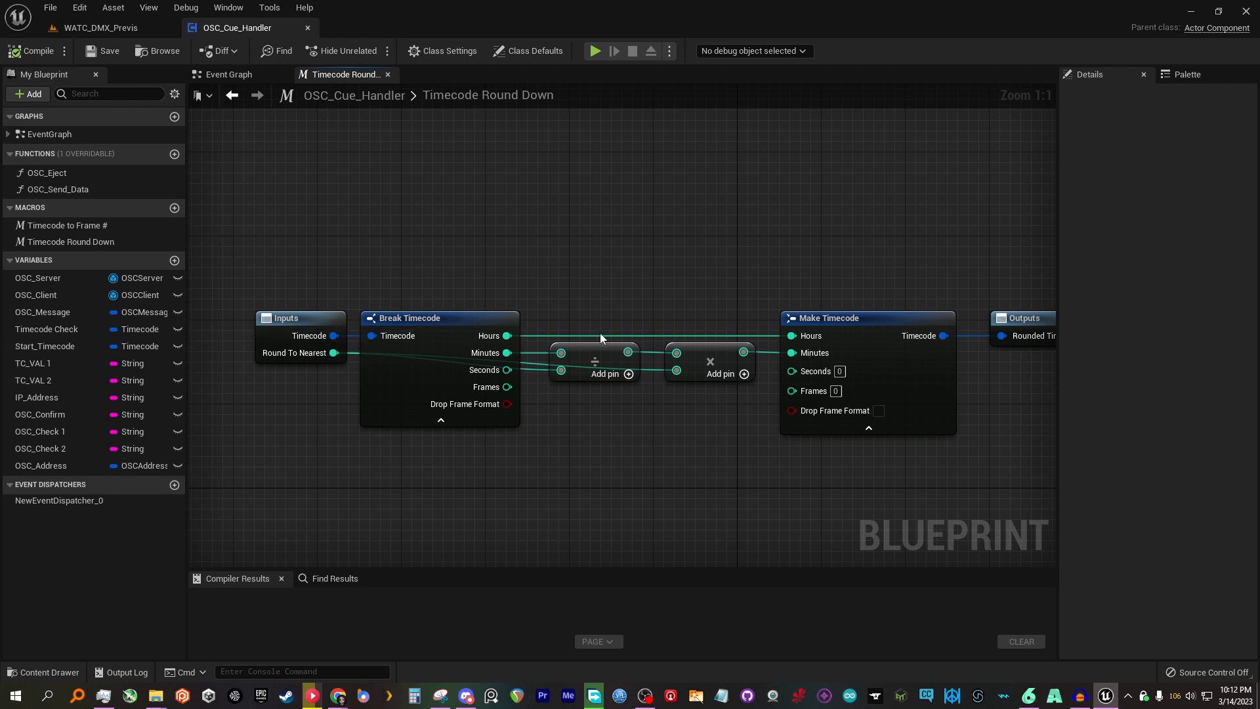
click(259, 71)
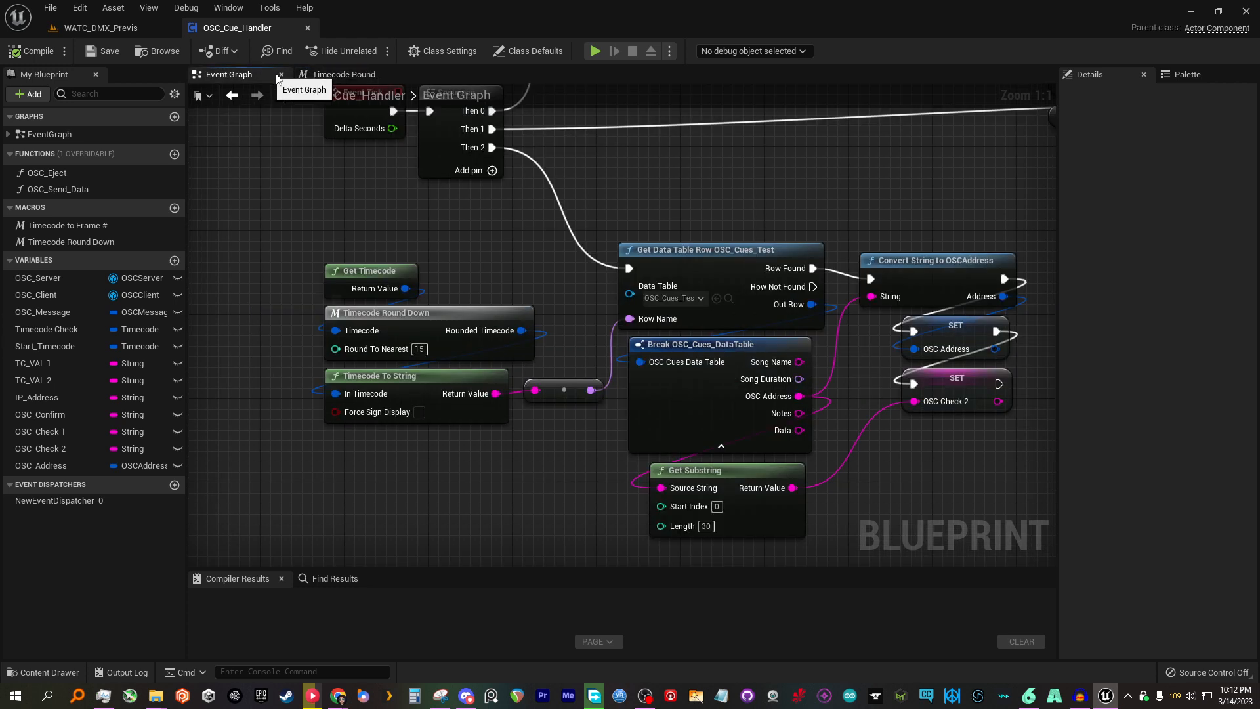
click(388, 74)
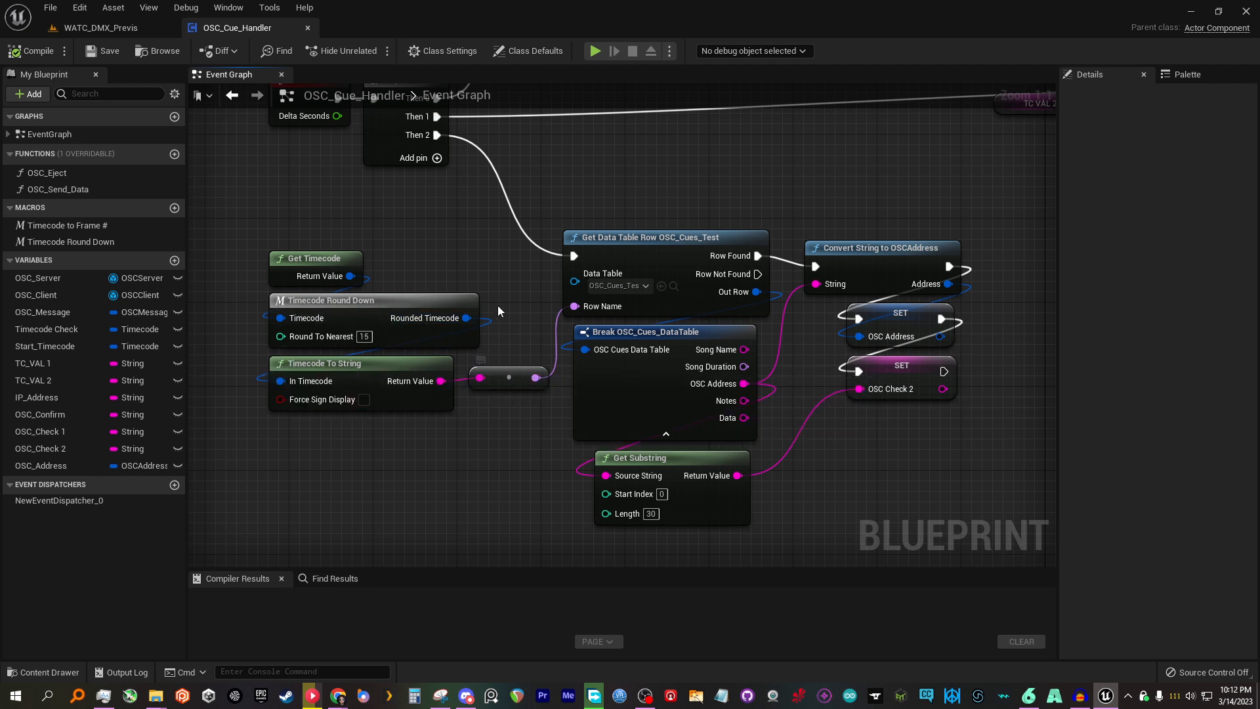
- Examine the OSC Address output of Break OSC_Cues_DataTable through Get Substring to the OSC Check 2 setter
right_drag(498, 305, 384, 295)
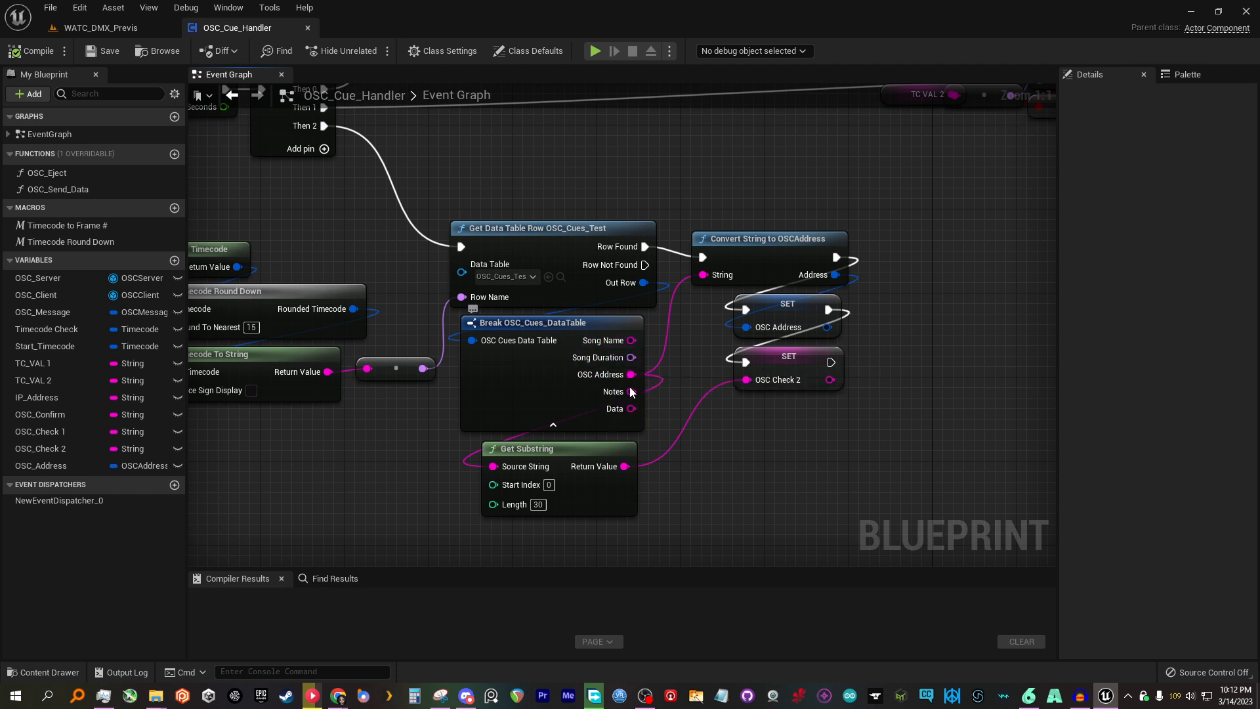
right_drag(631, 382, 598, 380)
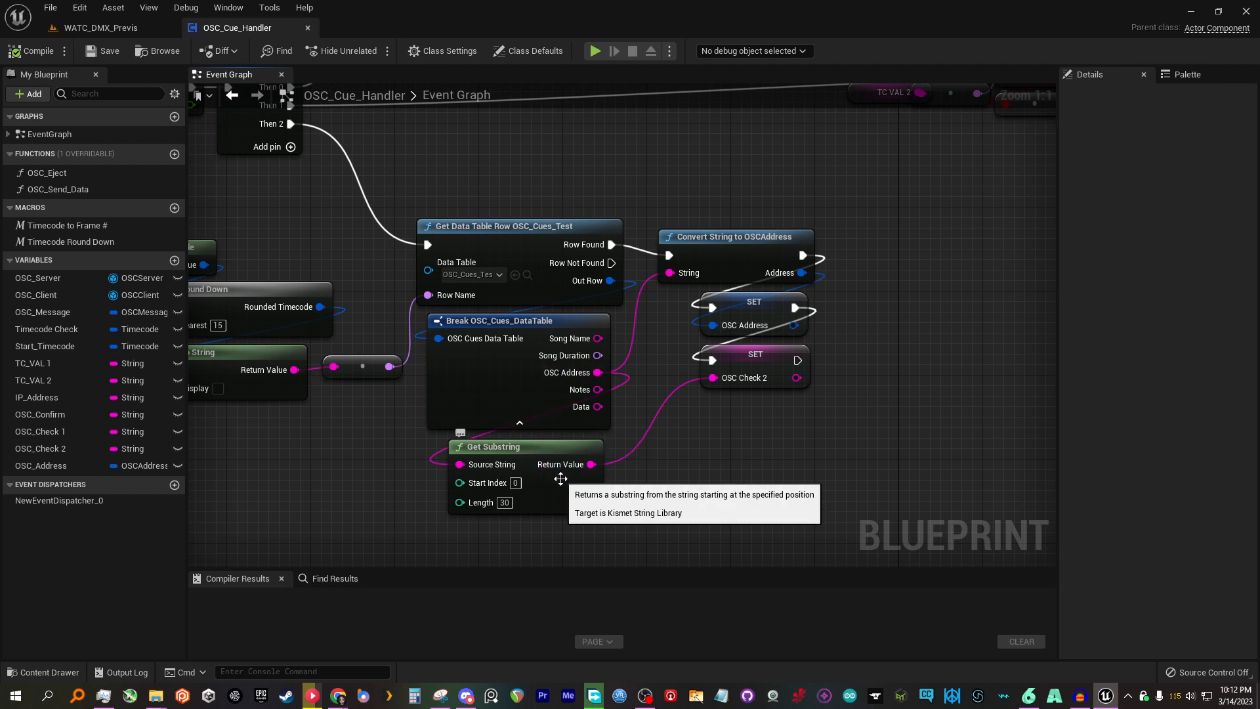
right_drag(677, 454, 665, 461)
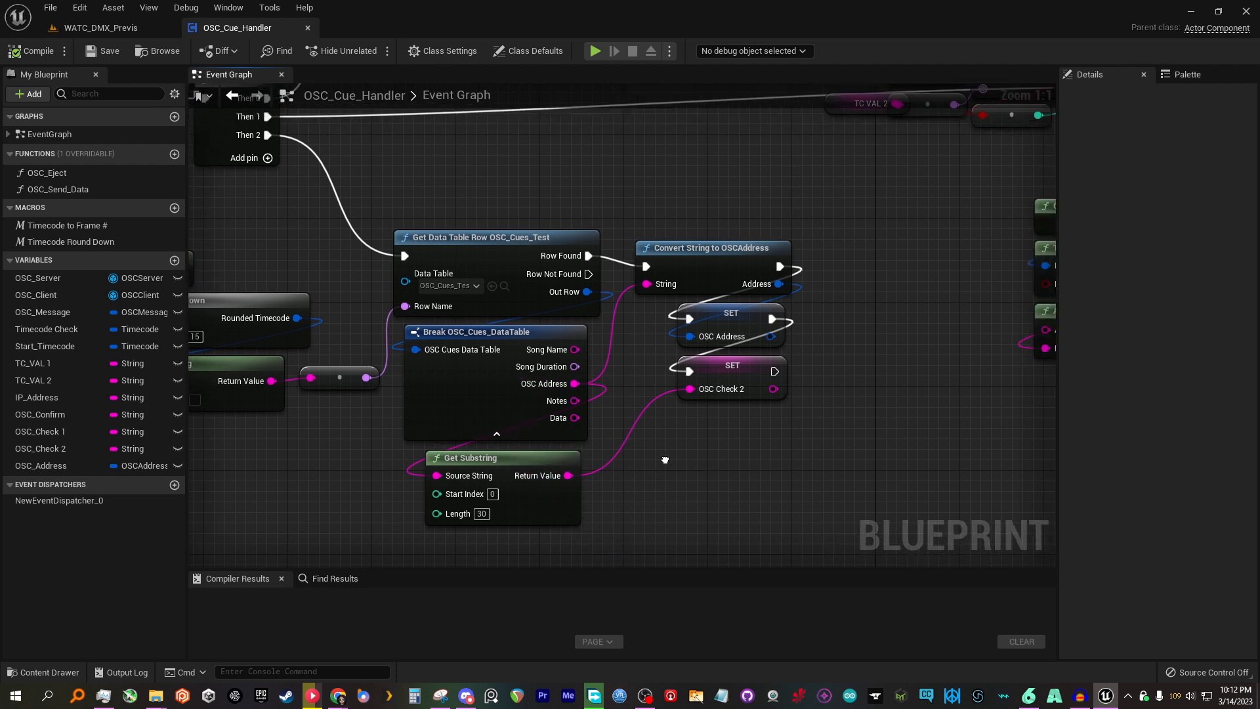
- Examine the received OSC message chain's Get Substring and Switch on String nodes leading to the OSC Check 1 setter
scroll(559, 487, down, 6)
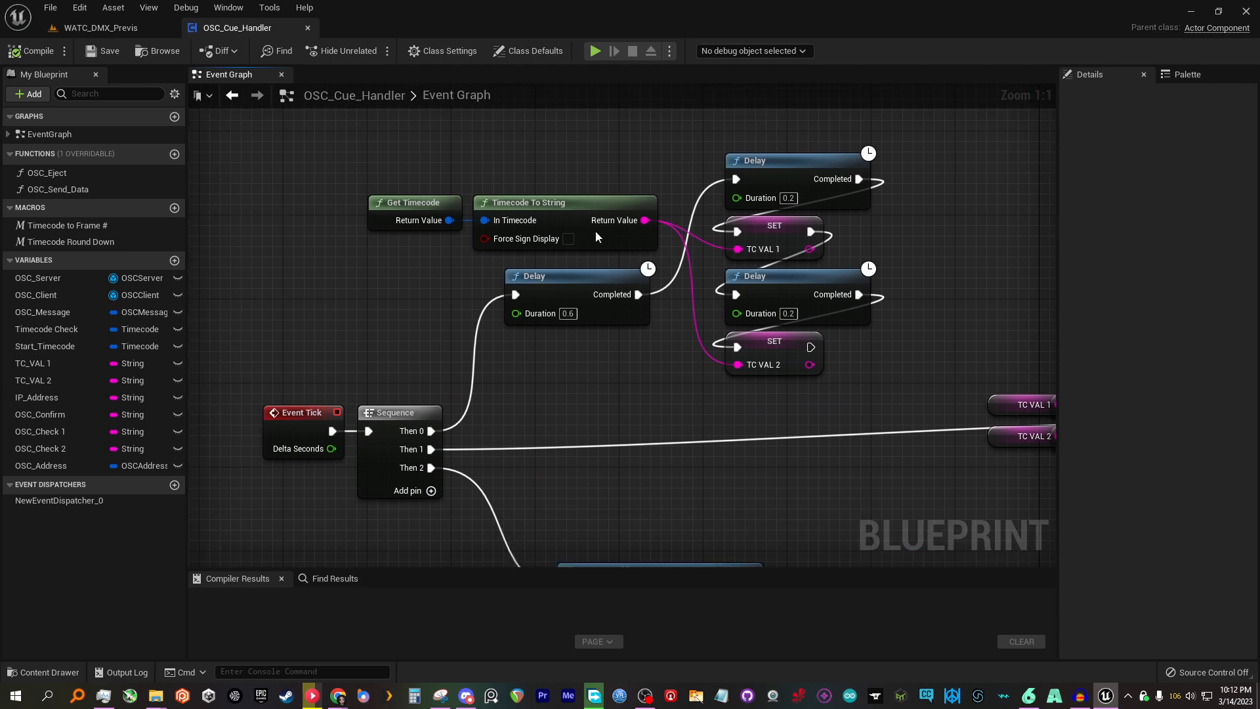
scroll(615, 424, up, 6)
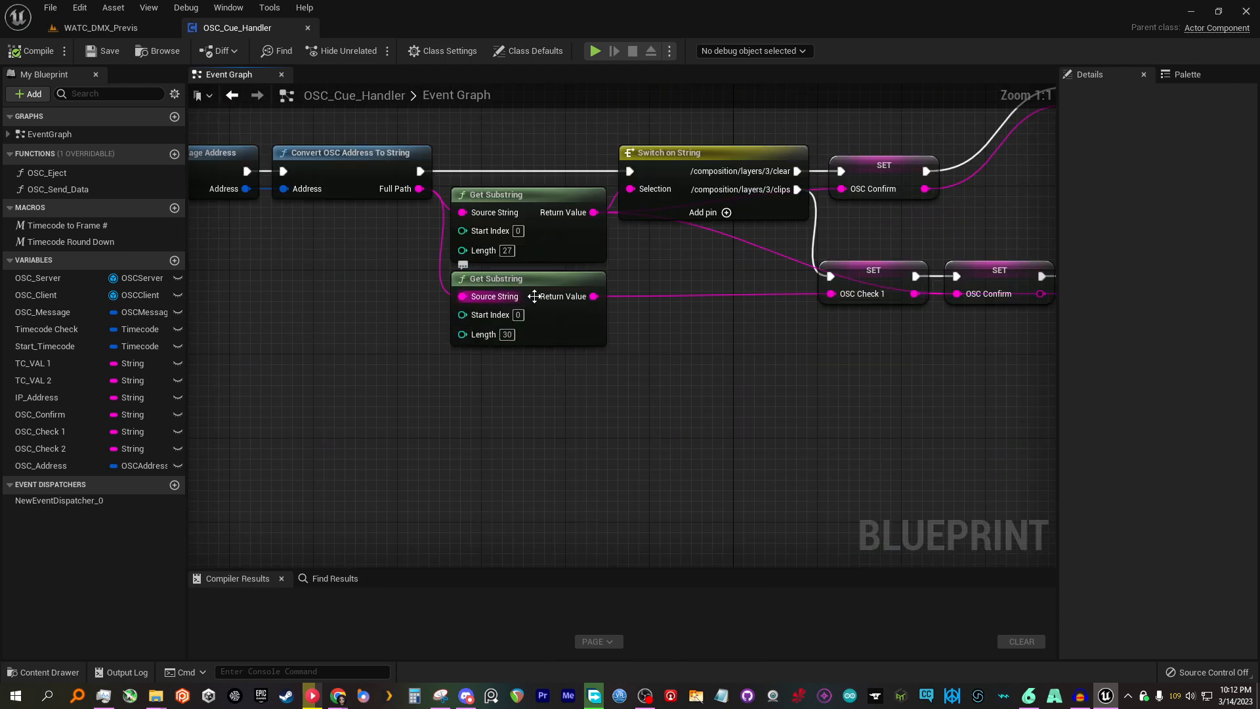
right_drag(648, 348, 539, 376)
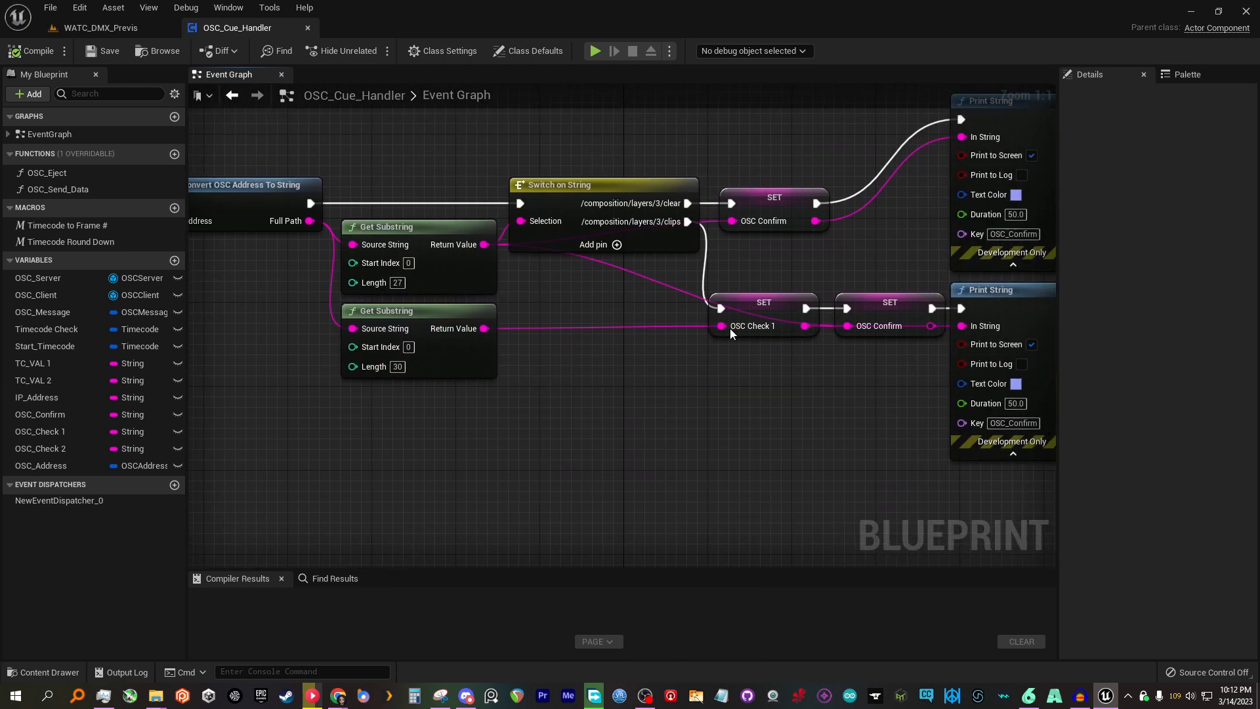
scroll(763, 330, down, 4)
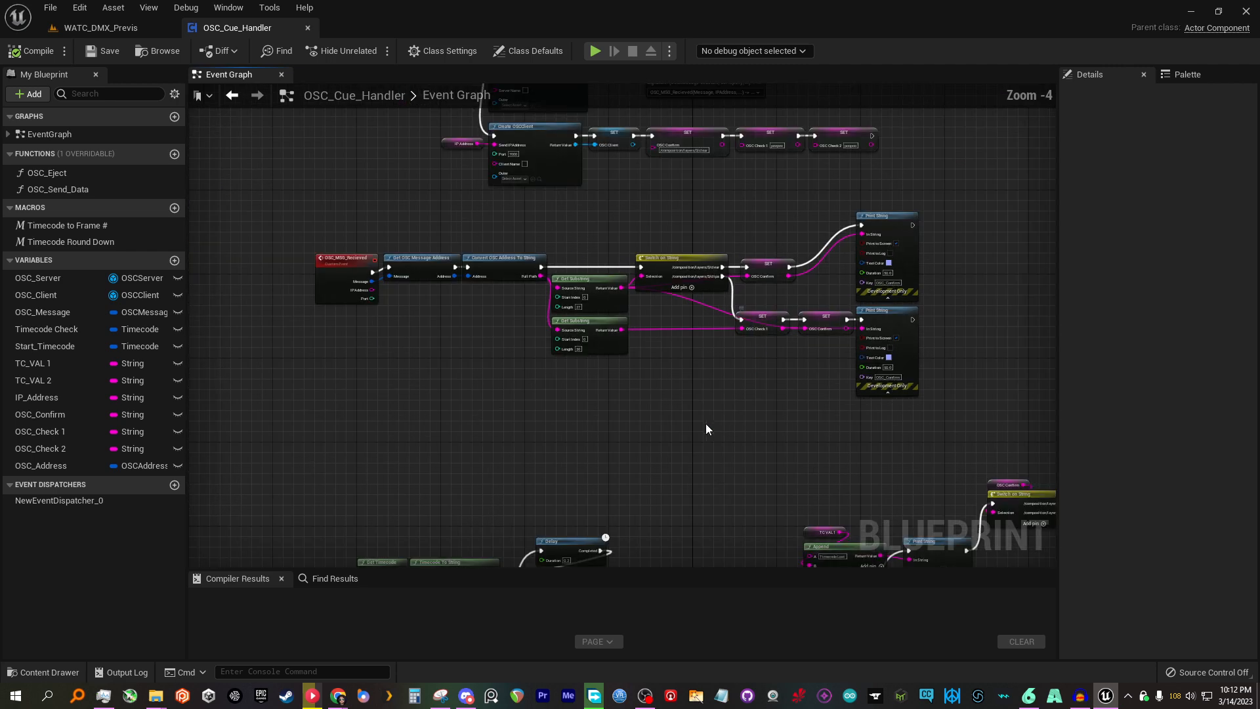
- Examine the Convert String to OSCAddress node with its OSC Address and OSC Check 2 setters, and open the OSC Send Data function
scroll(600, 322, up, 4)
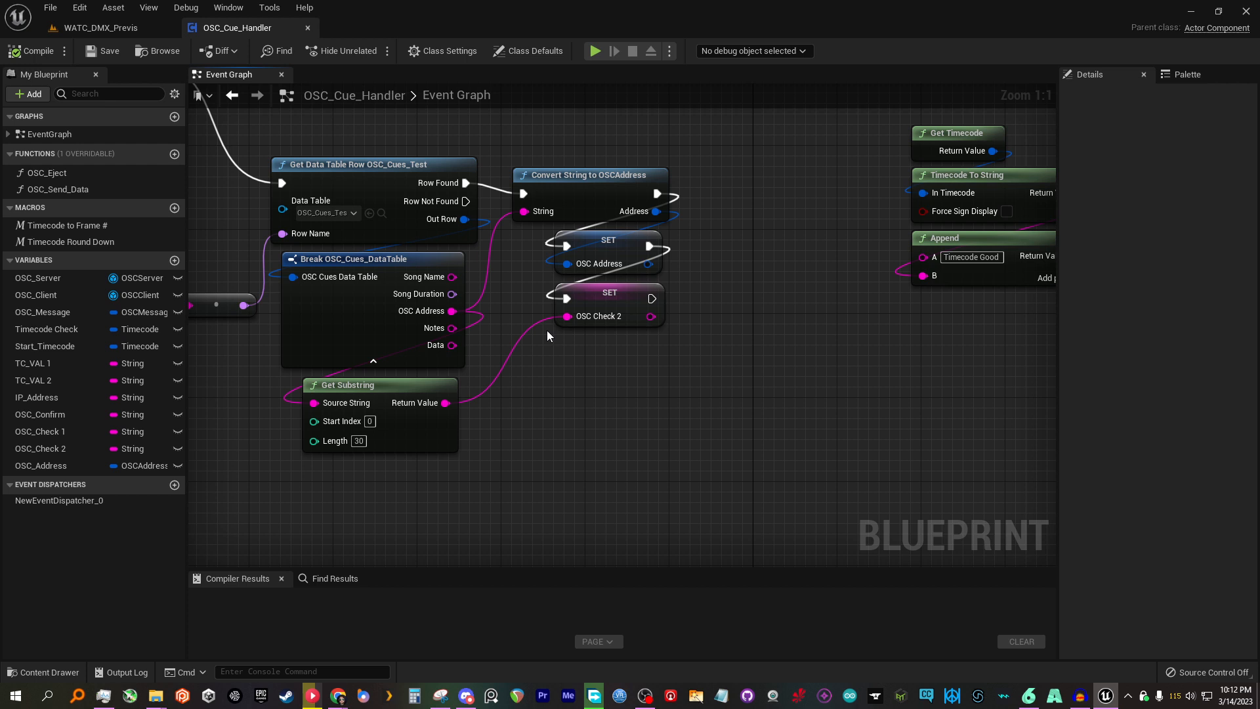
right_drag(718, 278, 702, 328)
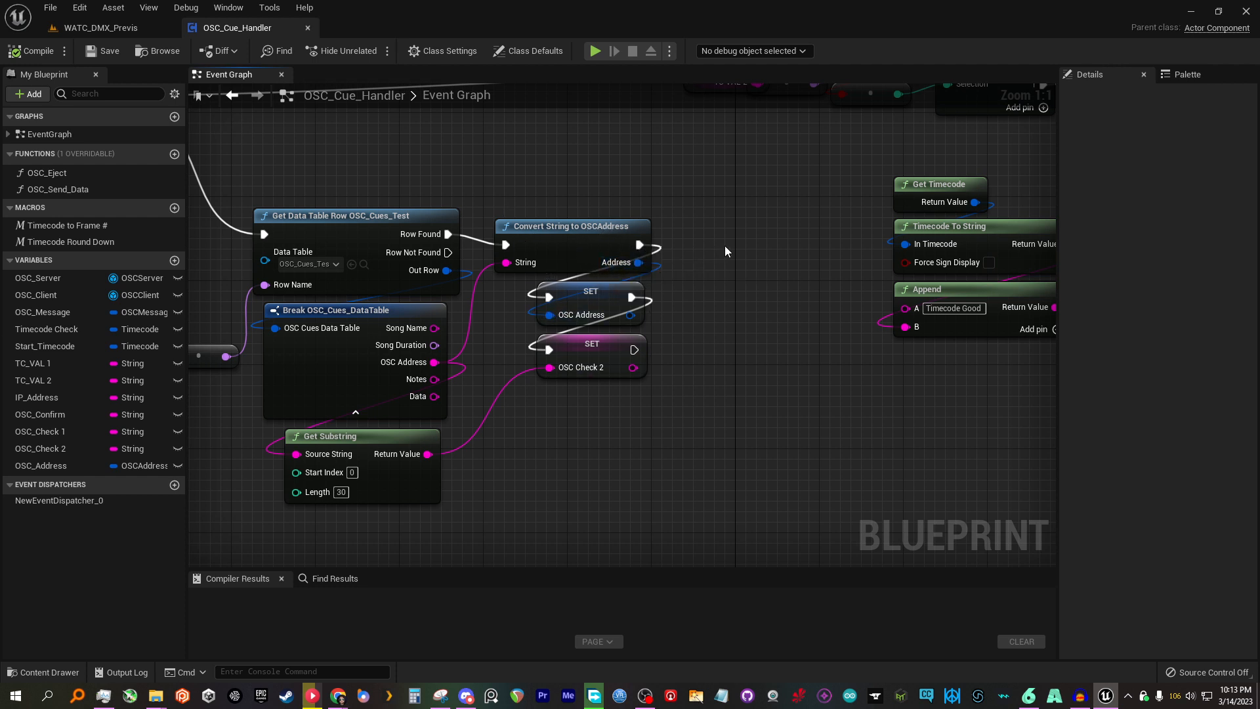
right_drag(727, 258, 653, 290)
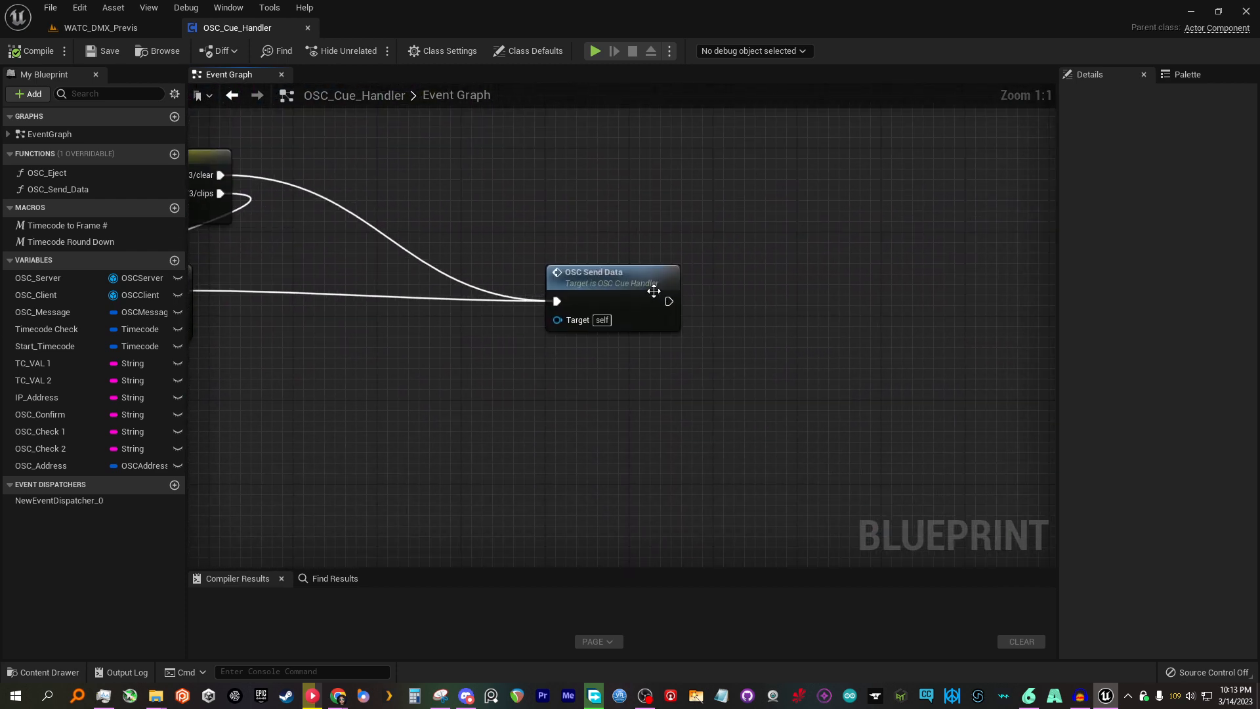
double_click(654, 290)
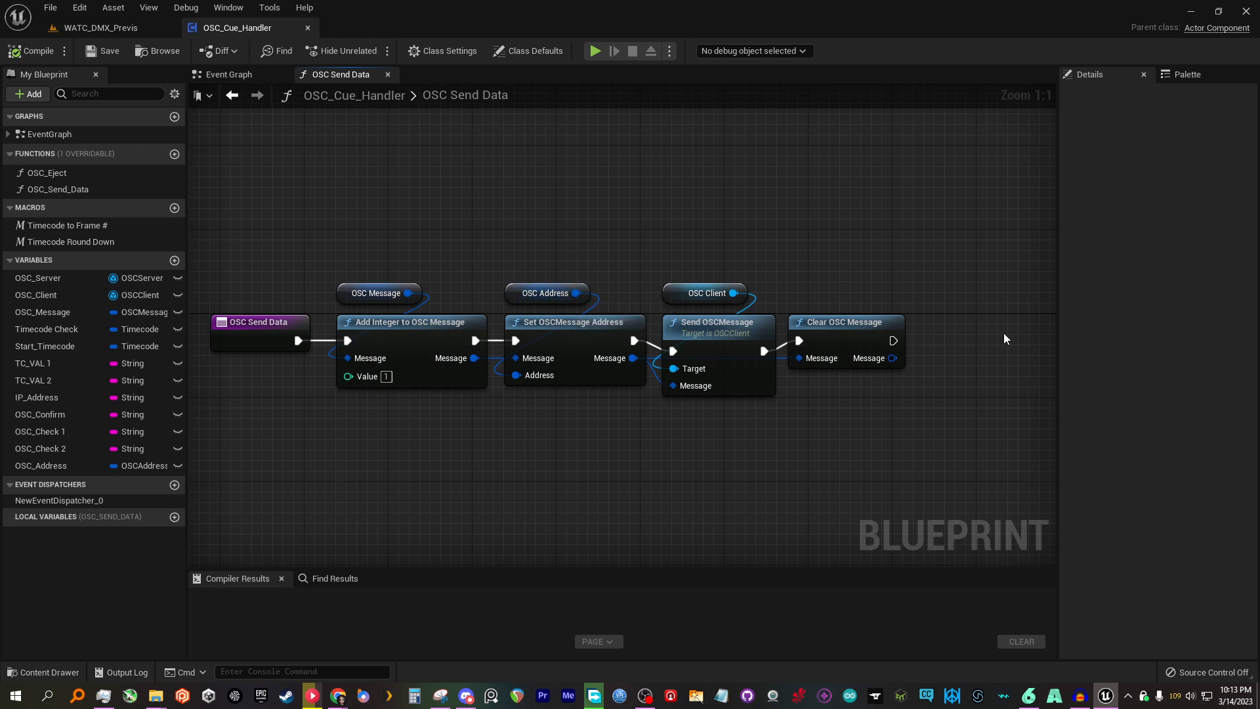
- Return to the Event Graph and examine the Event Tick branch from Get Data Table Row to the OSC Address setter
click(120, 30)
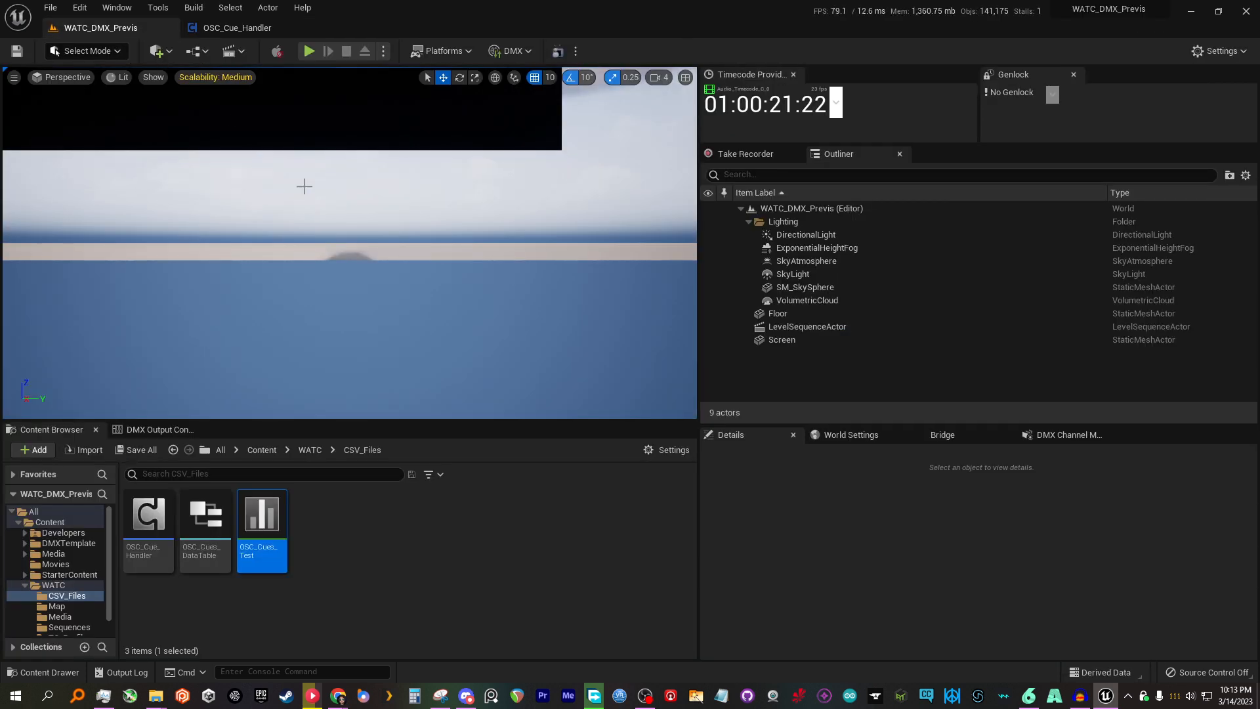
click(223, 29)
click(227, 74)
scroll(316, 297, down, 3)
right_drag(317, 296, 687, 387)
scroll(687, 387, down, 2)
scroll(454, 323, up, 5)
right_drag(453, 323, 642, 411)
scroll(642, 411, down, 1)
right_drag(477, 295, 403, 259)
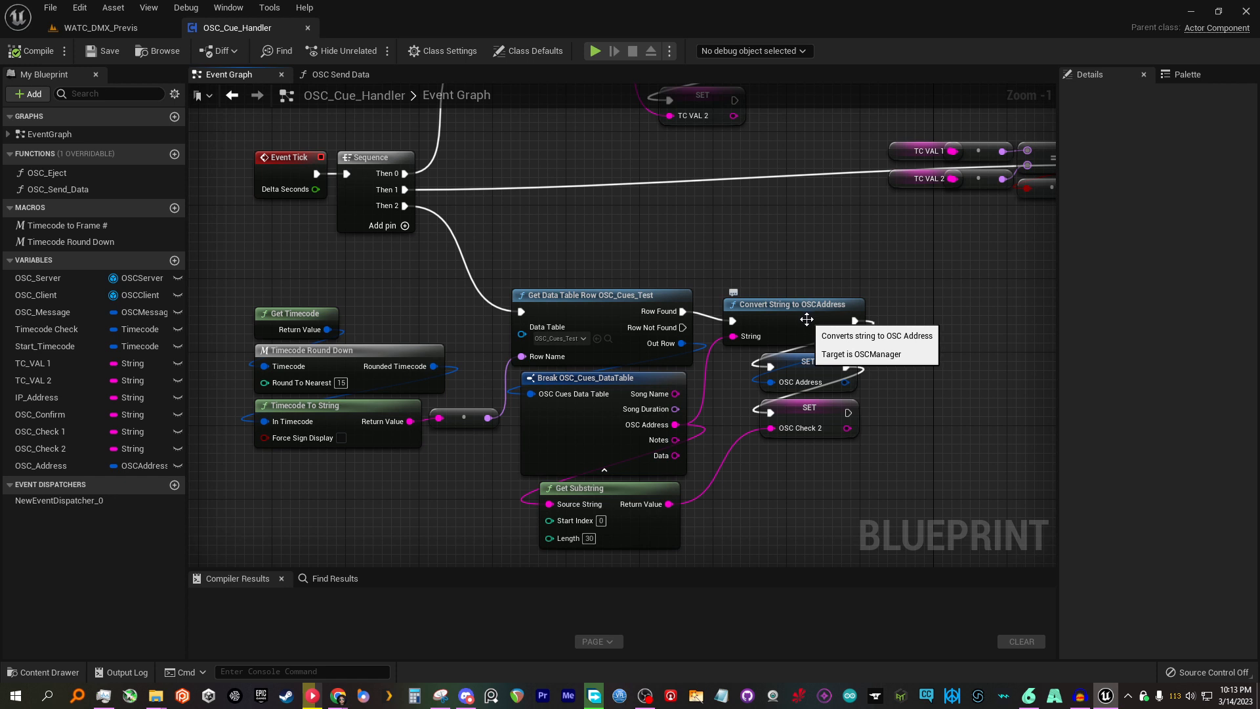
right_drag(806, 320, 776, 290)
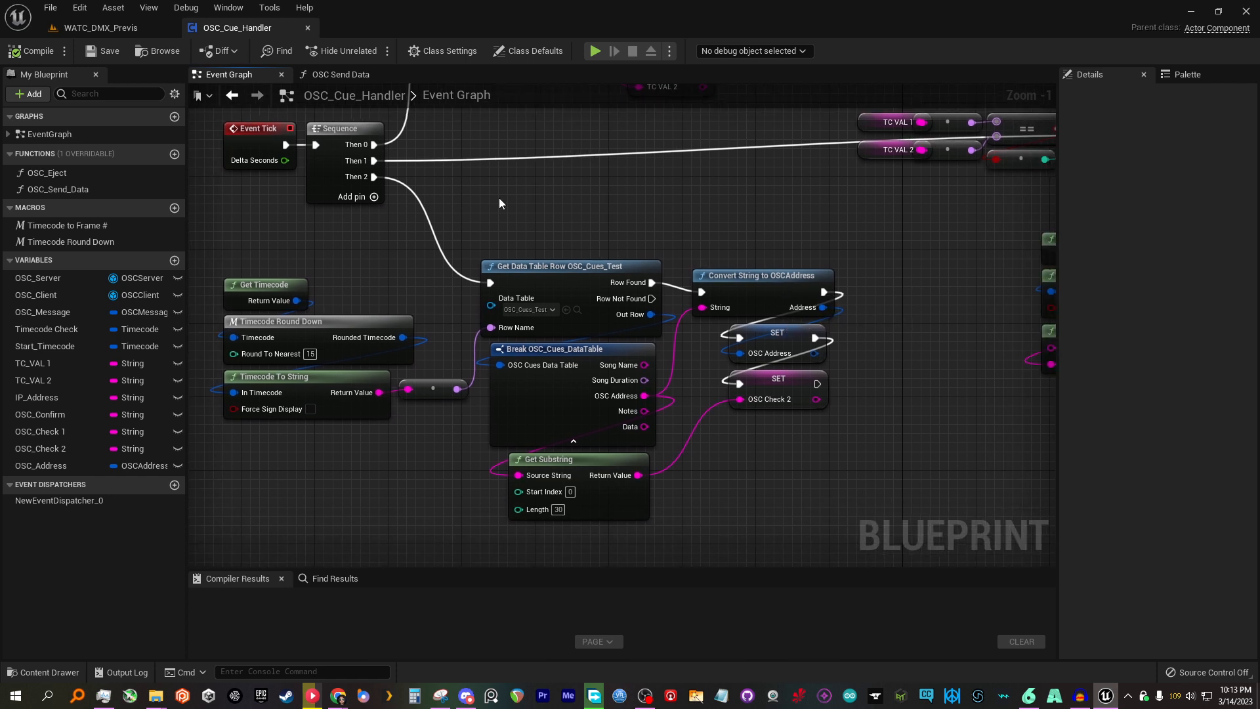
right_drag(492, 310, 470, 289)
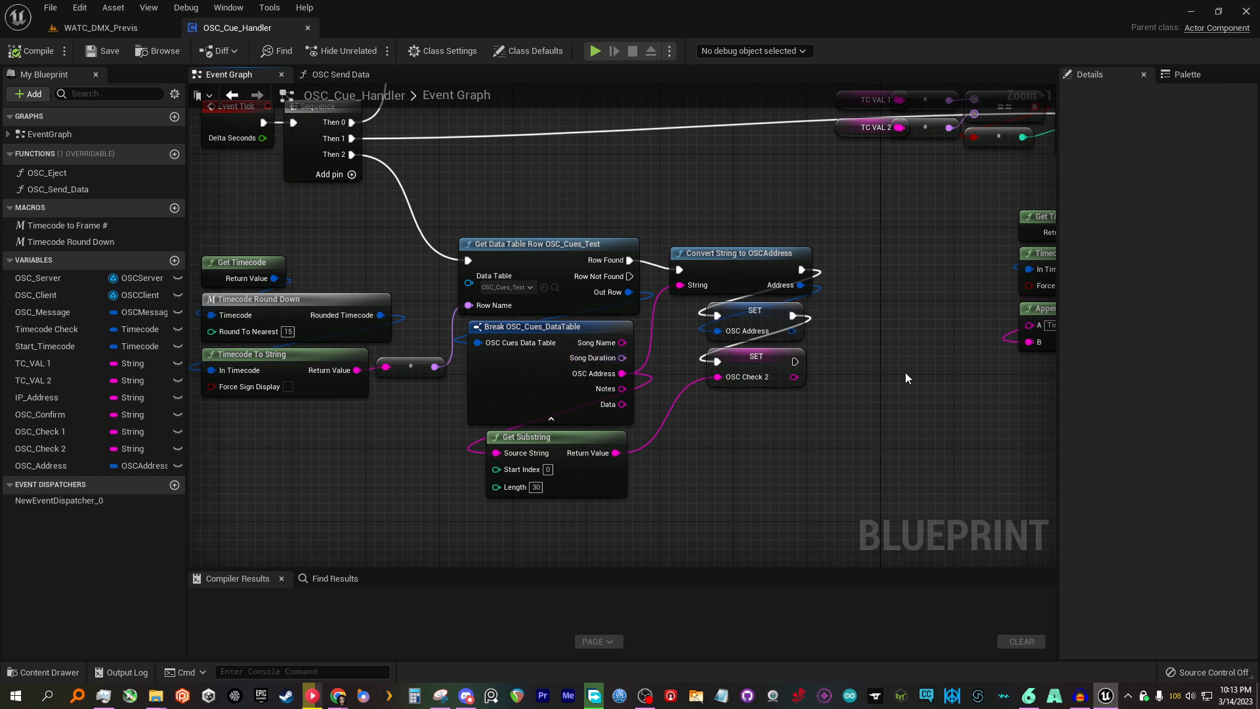
right_drag(906, 374, 877, 368)
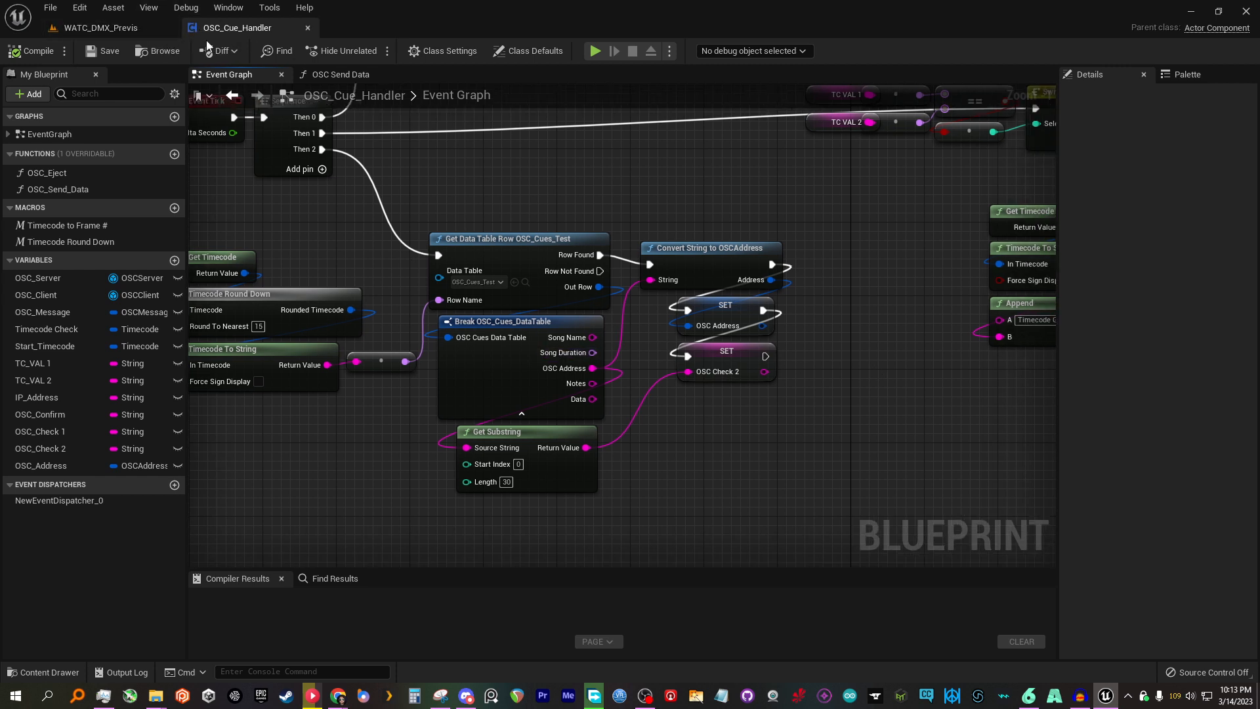
- Locate the OSC Send Data node at the end of the timecode branch and reopen its function graph
right_drag(903, 330, 439, 332)
scroll(486, 334, down, 4)
right_drag(781, 347, 455, 282)
scroll(527, 308, up, 5)
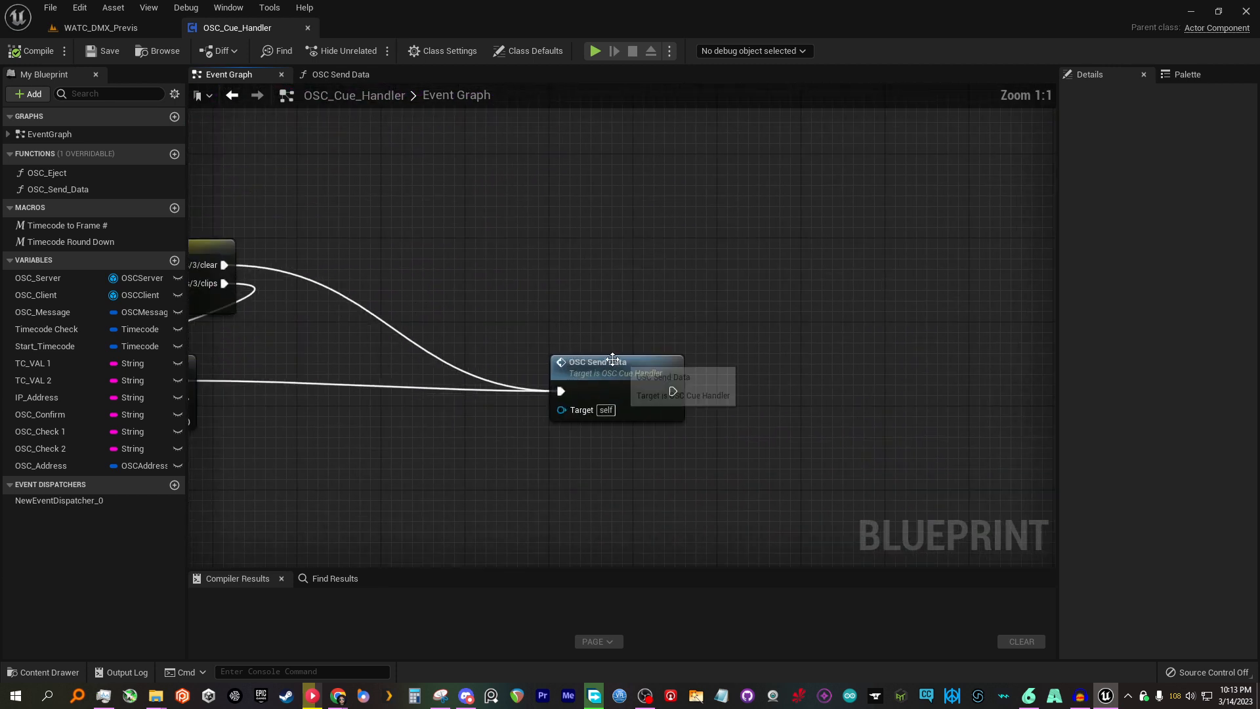
double_click(612, 359)
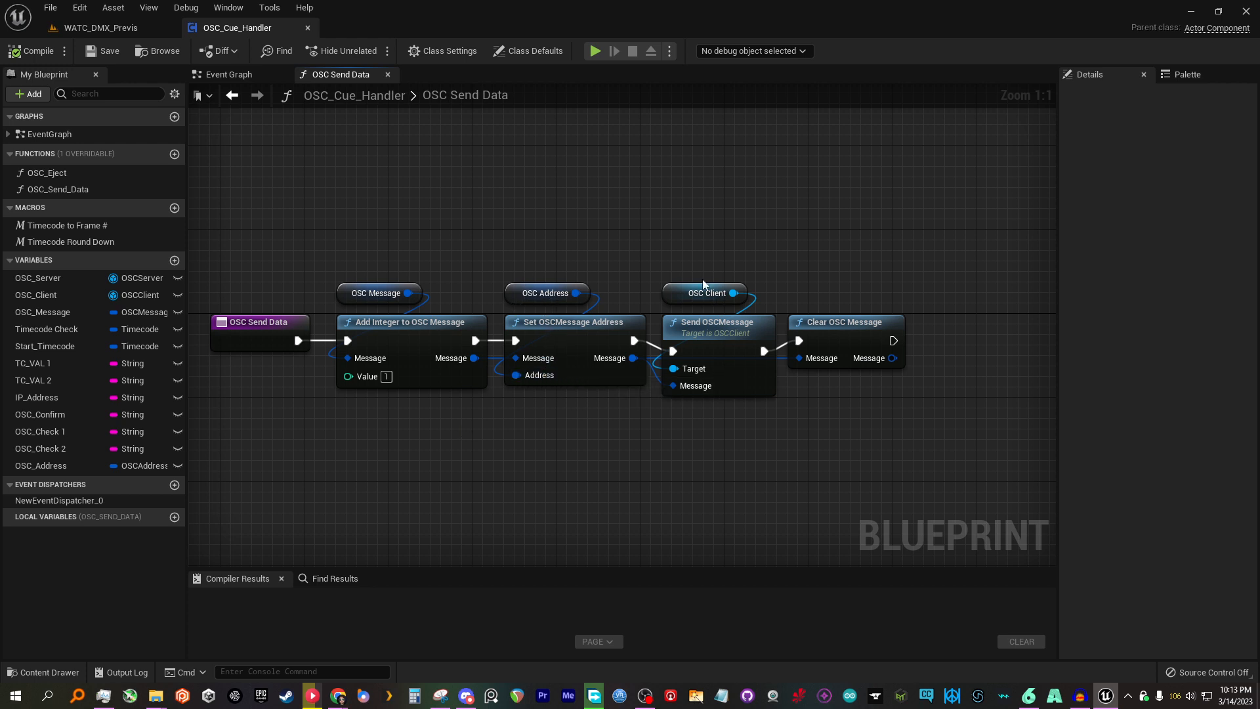
- Return to the Event Graph's Begin Play section and inspect the Create OSCClient node and its connected IP Address variable
click(99, 27)
click(214, 33)
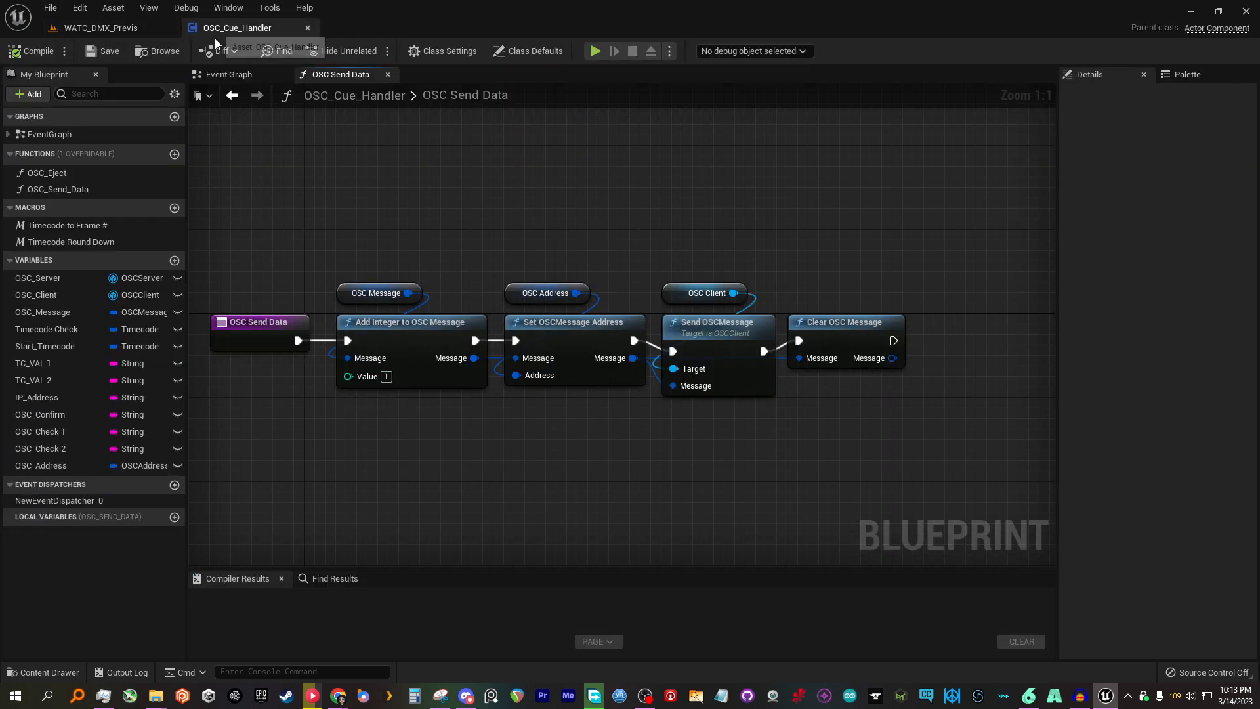
click(235, 77)
scroll(289, 172, down, 2)
right_drag(290, 174, 656, 407)
scroll(344, 256, down, 2)
right_drag(321, 223, 591, 492)
right_drag(388, 153, 555, 464)
scroll(444, 270, up, 4)
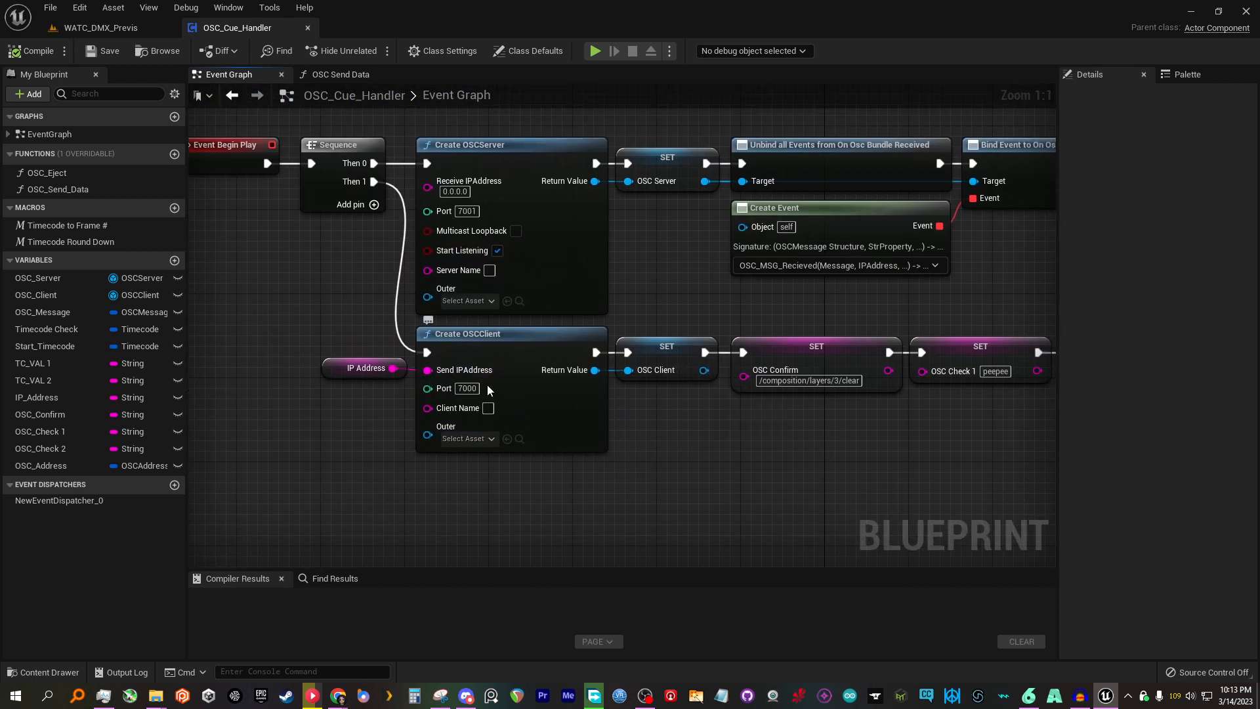
mouse_move(349, 376)
mouse_down()
mouse_move(309, 376)
mouse_move(349, 376)
mouse_up()
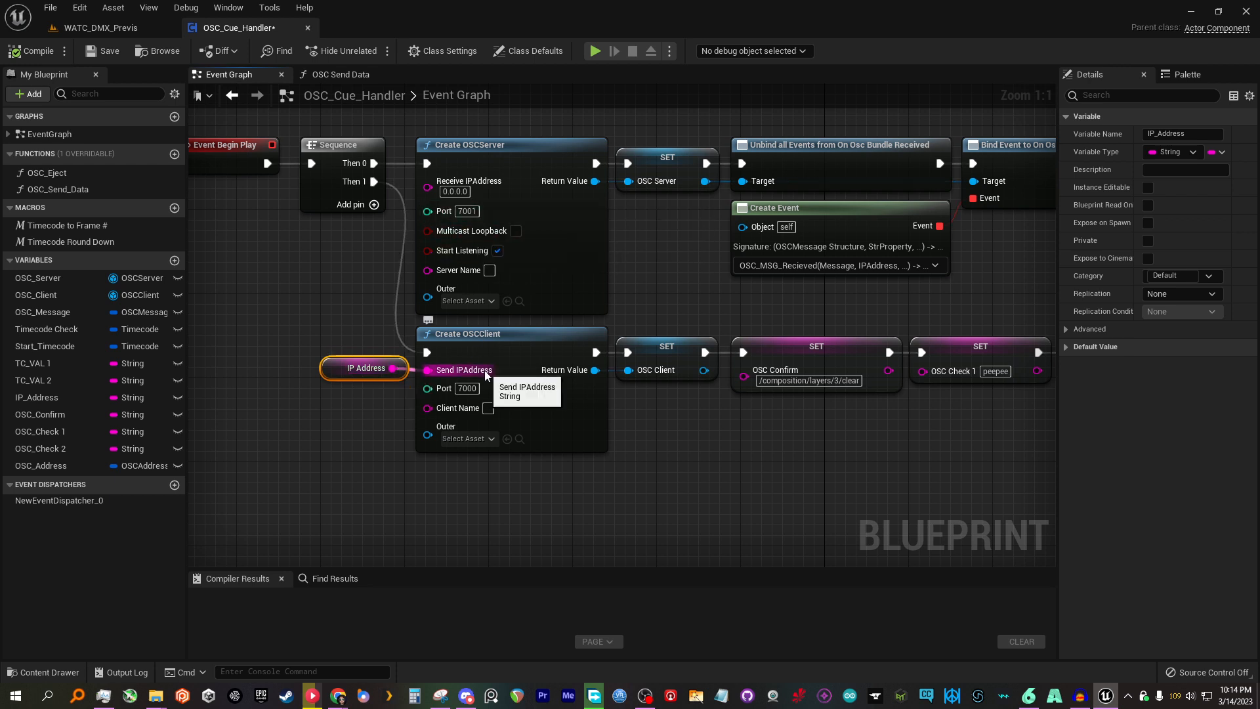
right_drag(552, 378, 525, 367)
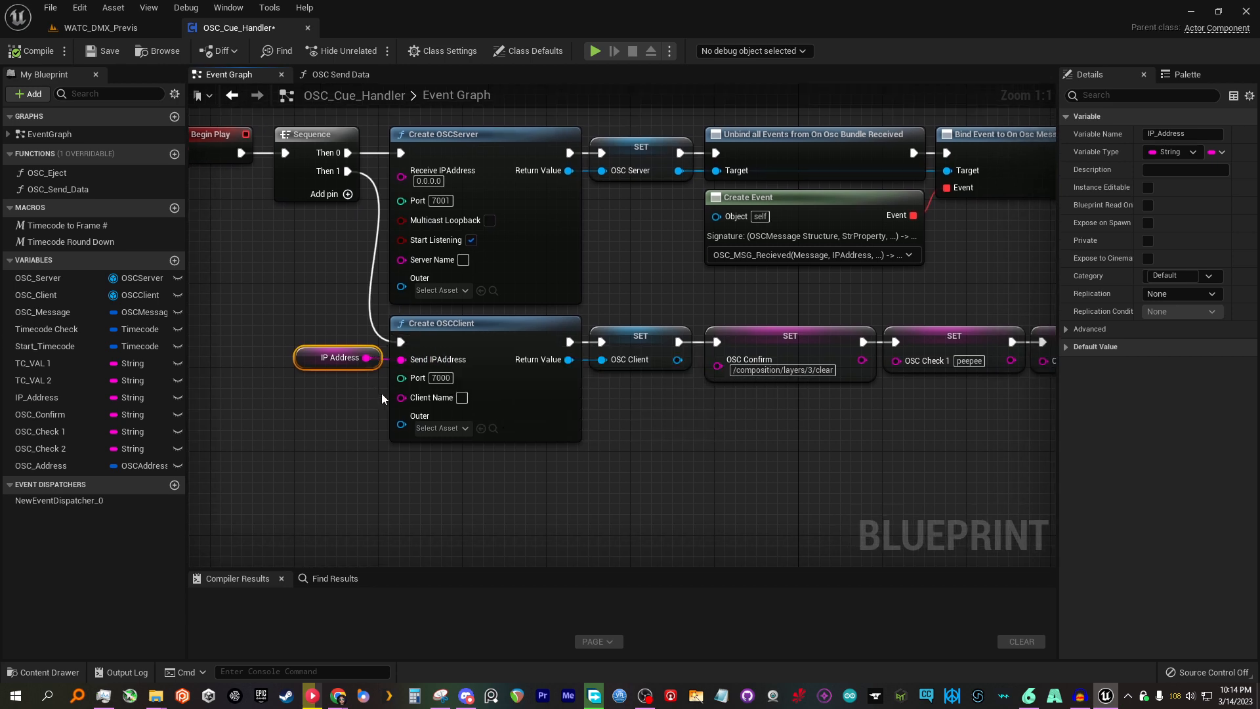
- Switch to Resolume Arena, check the OSC input and output ports in its preferences, and return to the Unreal Editor
click(1029, 696)
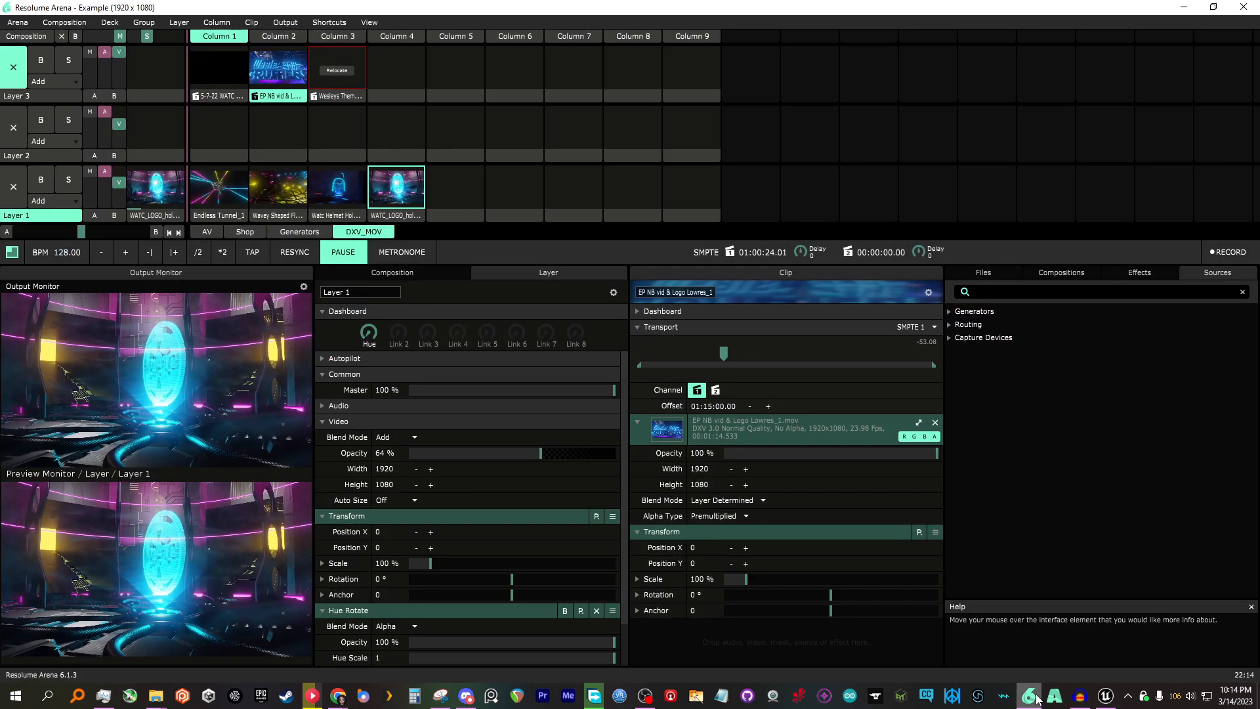
click(17, 23)
click(30, 31)
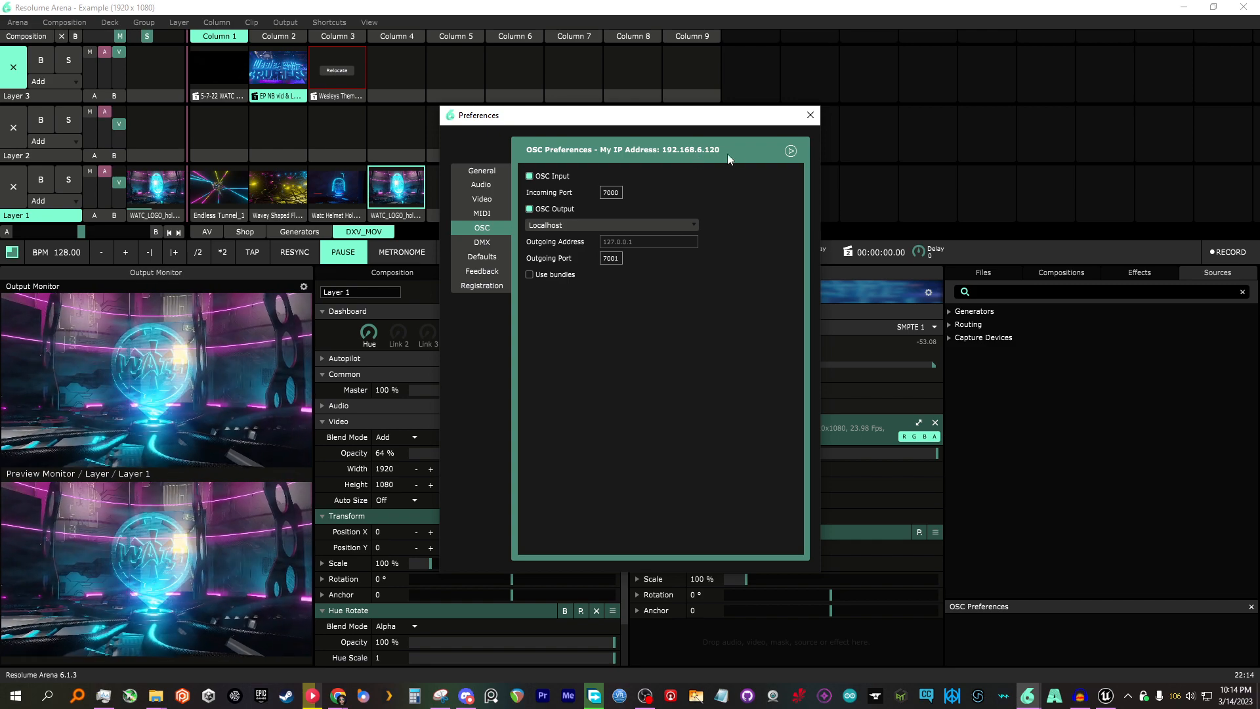
click(810, 115)
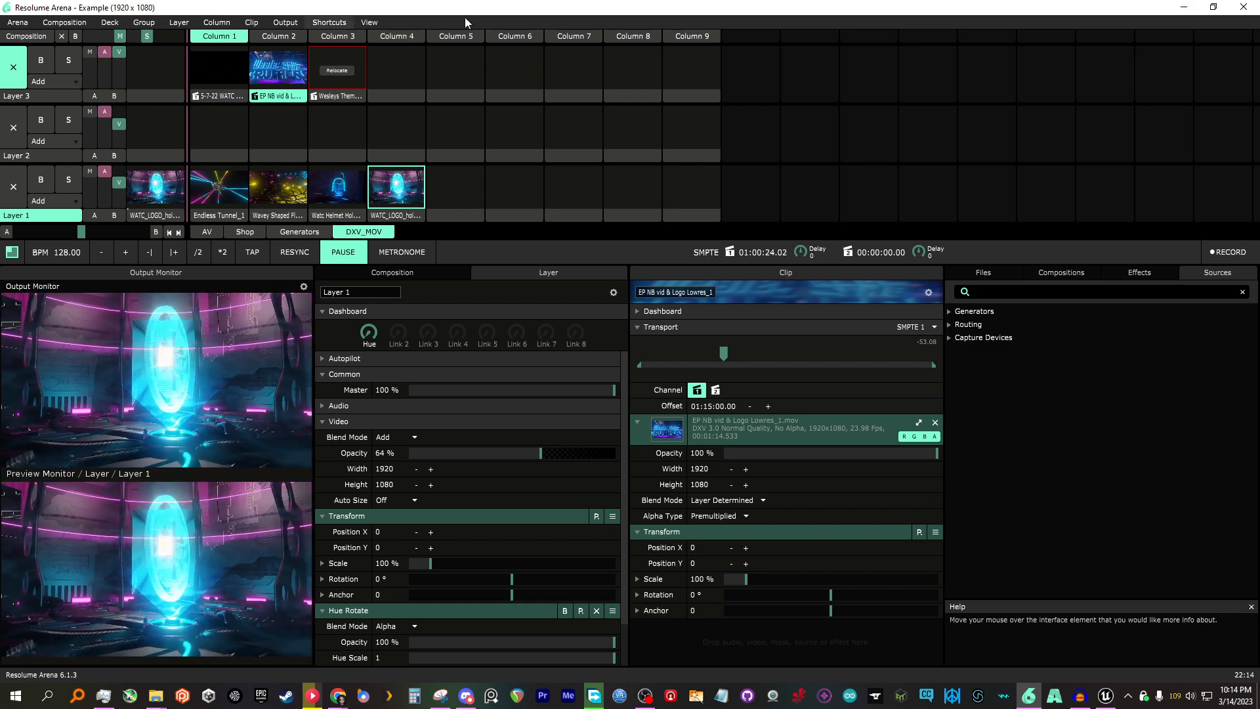
click(1191, 12)
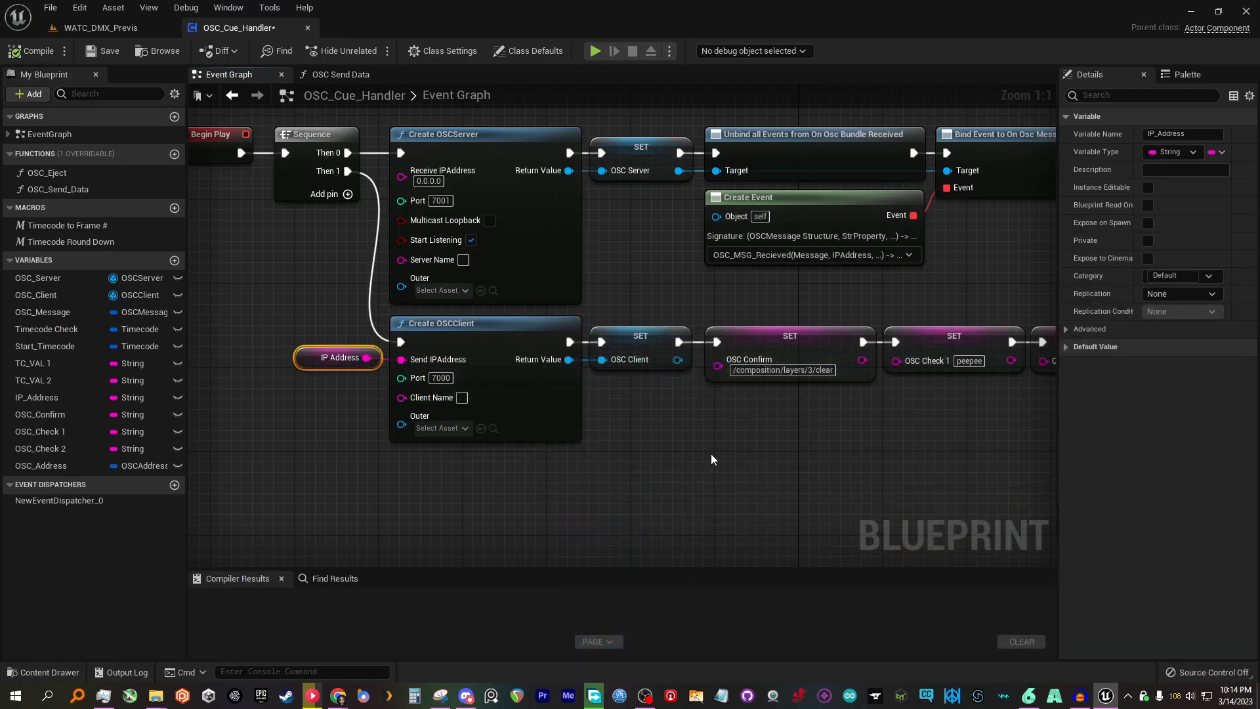
- Examine the OSC Confirm Switch on String, the OSC Check comparison and the Timecode Good Print String before them
scroll(711, 454, down, 5)
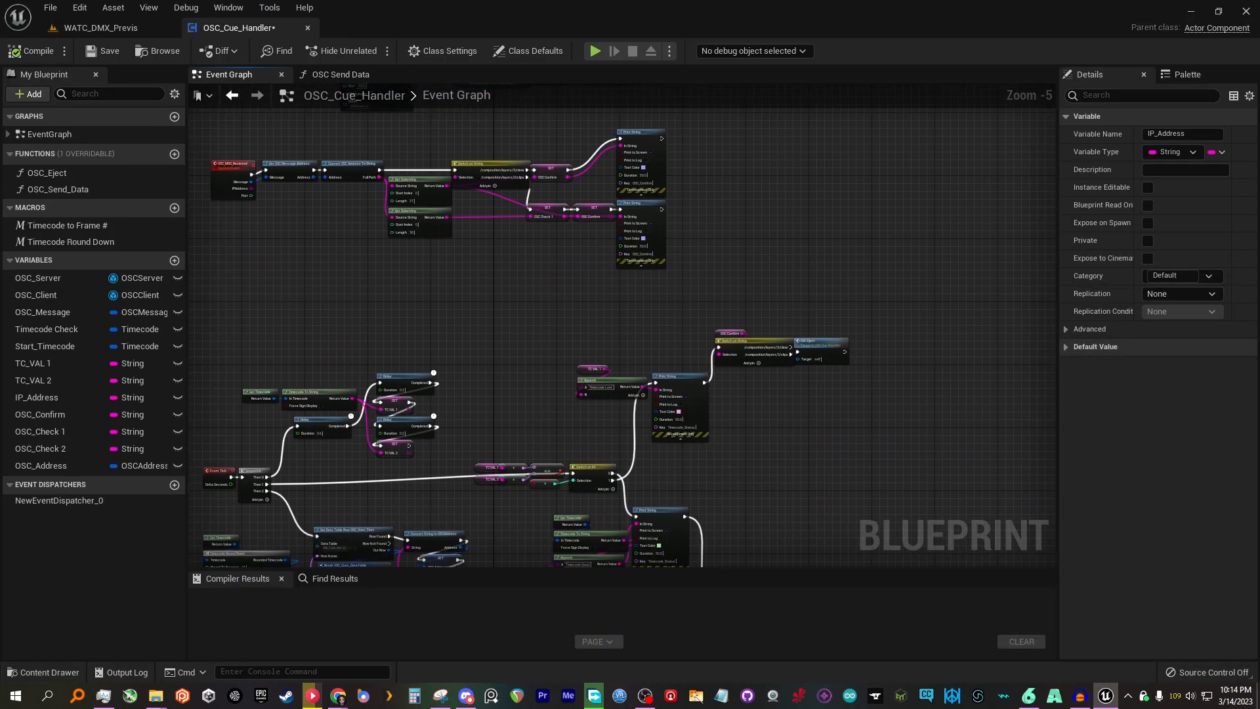
scroll(534, 340, up, 5)
right_drag(502, 558, 792, 387)
mouse_move(981, 370)
right_down()
mouse_move(919, 354)
mouse_move(394, 350)
right_up()
mouse_move(791, 368)
right_down()
mouse_move(756, 340)
mouse_move(510, 321)
right_up()
mouse_move(897, 326)
right_down()
mouse_move(873, 310)
mouse_move(897, 319)
right_up()
right_drag(426, 326, 489, 355)
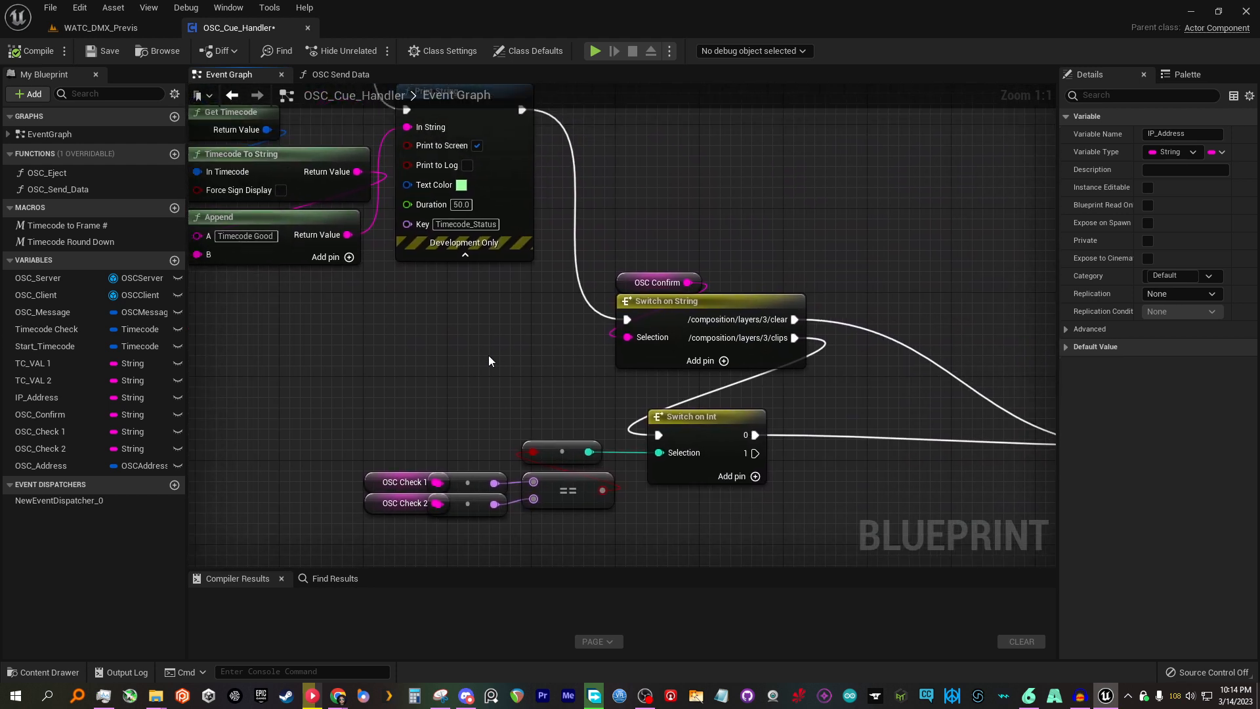
right_drag(404, 331, 651, 408)
right_drag(331, 328, 282, 347)
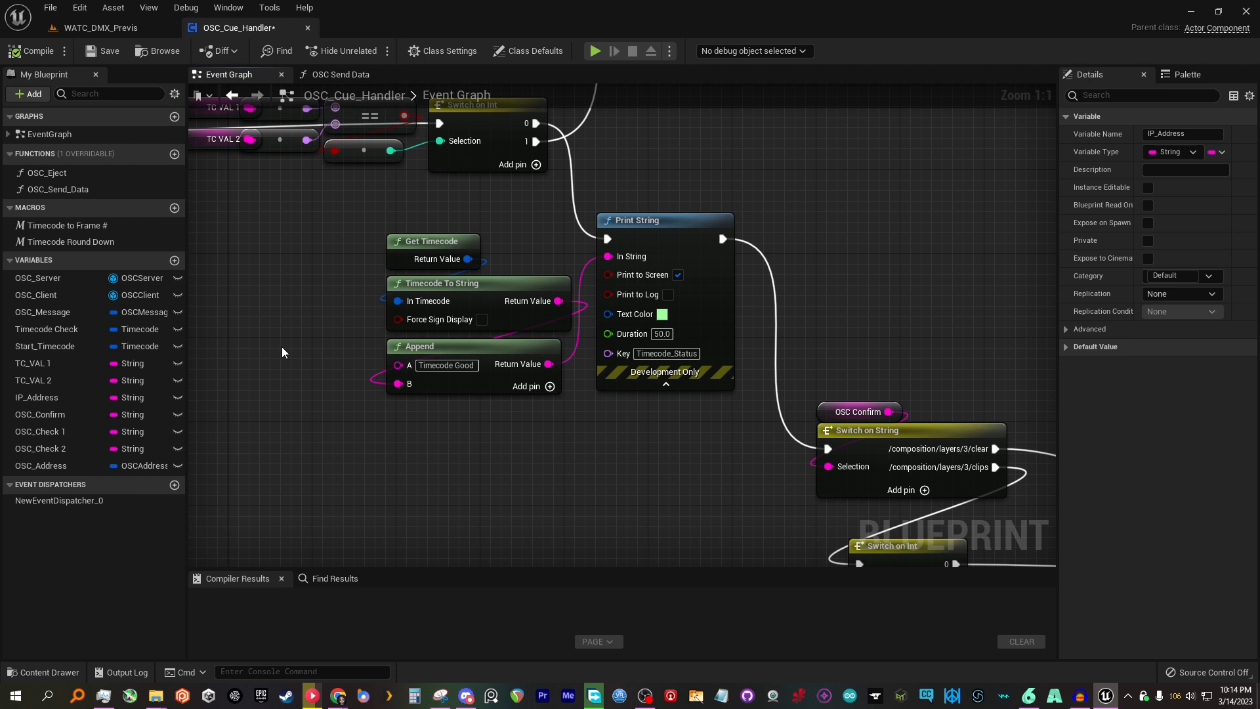
- Trace the Event Tick Sequence branch to the TC VAL 1 and TC VAL 2 comparison feeding Switch on Int
right_drag(545, 422, 713, 541)
scroll(458, 382, down, 2)
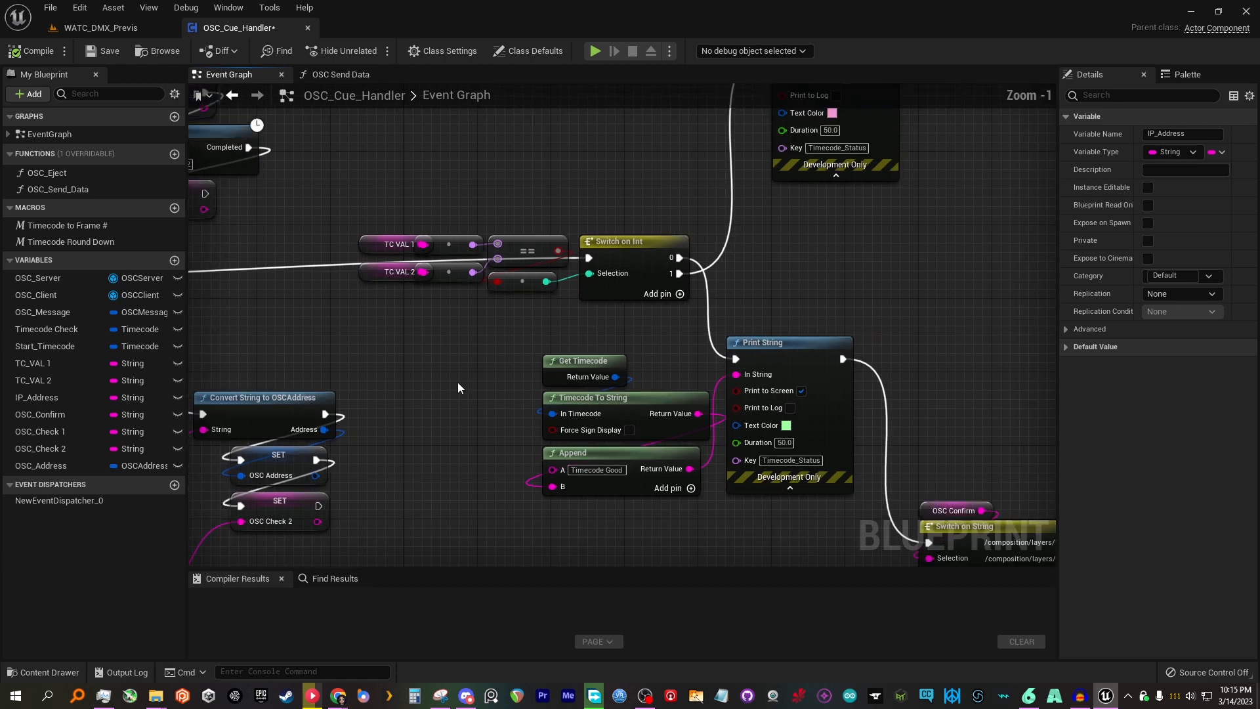
right_drag(442, 365, 783, 367)
right_drag(488, 312, 484, 287)
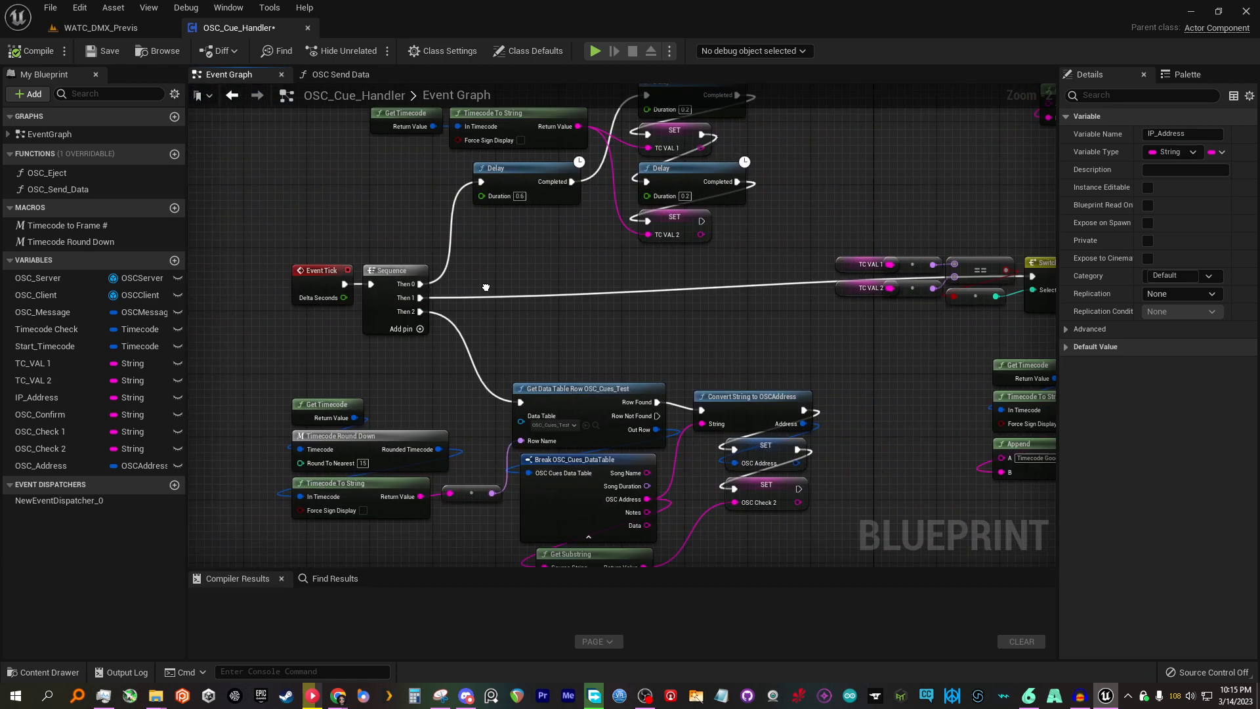
right_drag(1002, 314, 518, 340)
scroll(329, 340, up, 2)
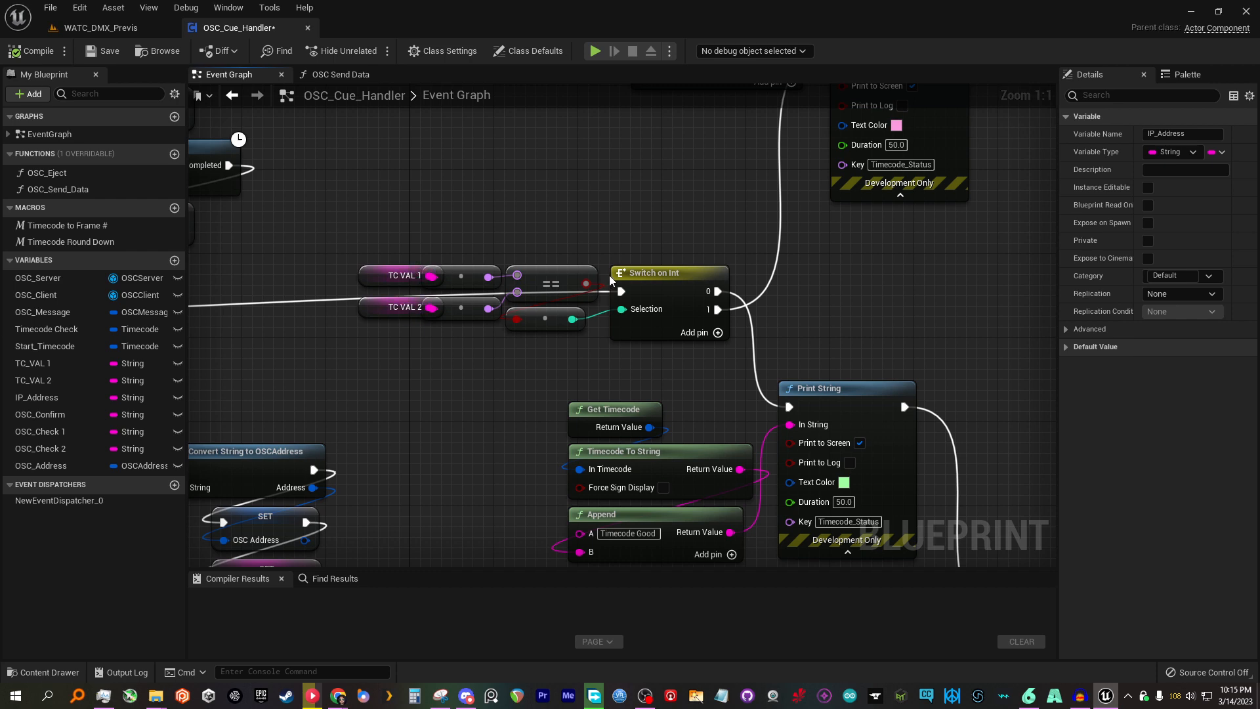
- Follow the Switch on Int output through Print String and the OSC Confirm switch to OSC Send Data and the OSC Check comparison
right_drag(871, 323, 792, 342)
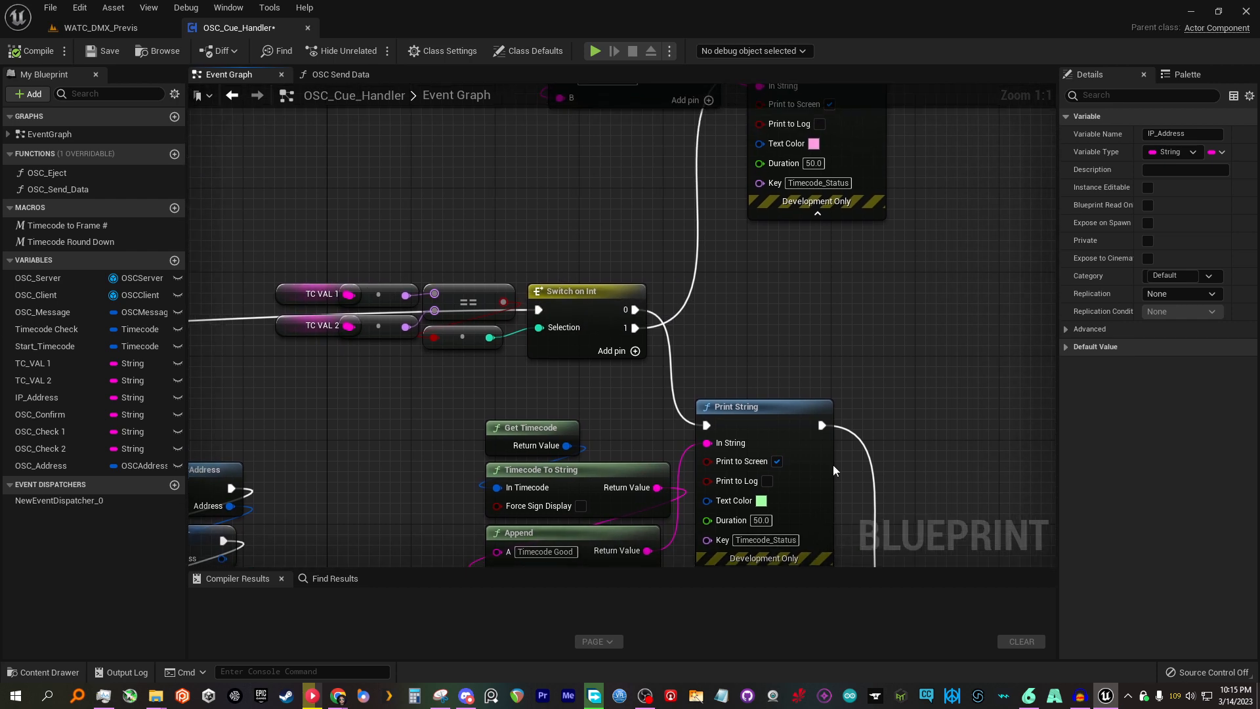
right_drag(817, 479, 653, 320)
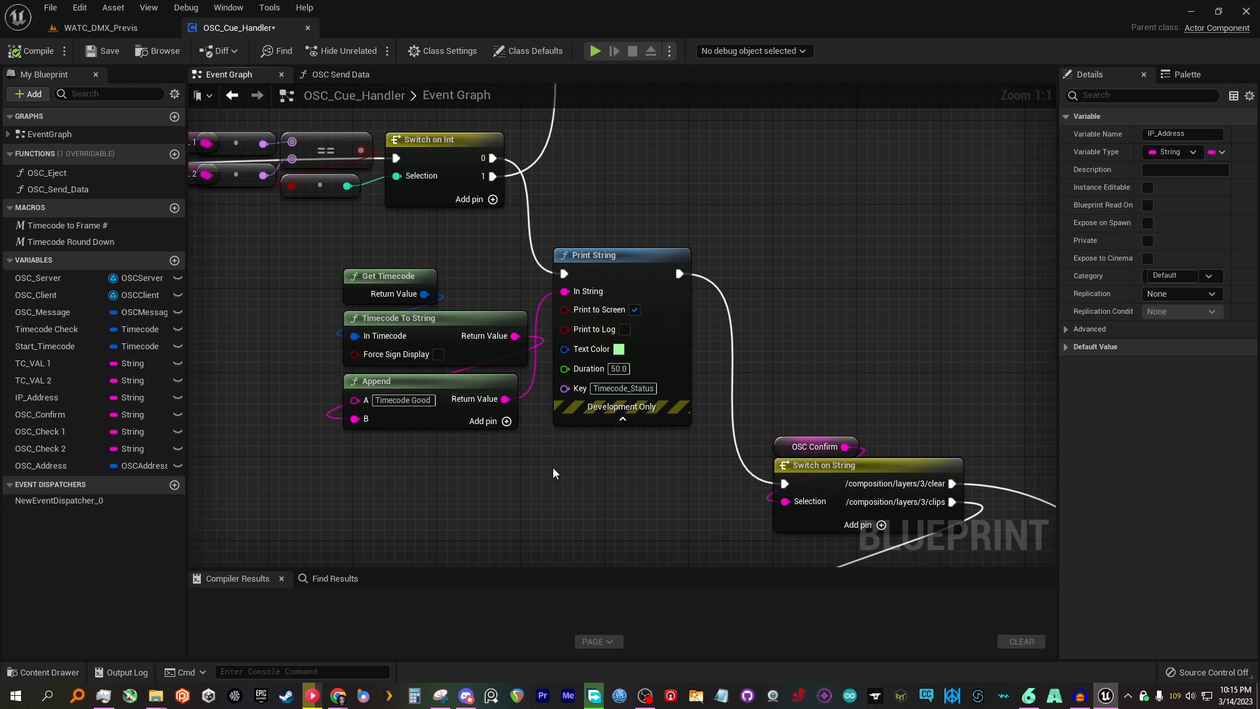
right_drag(553, 468, 320, 352)
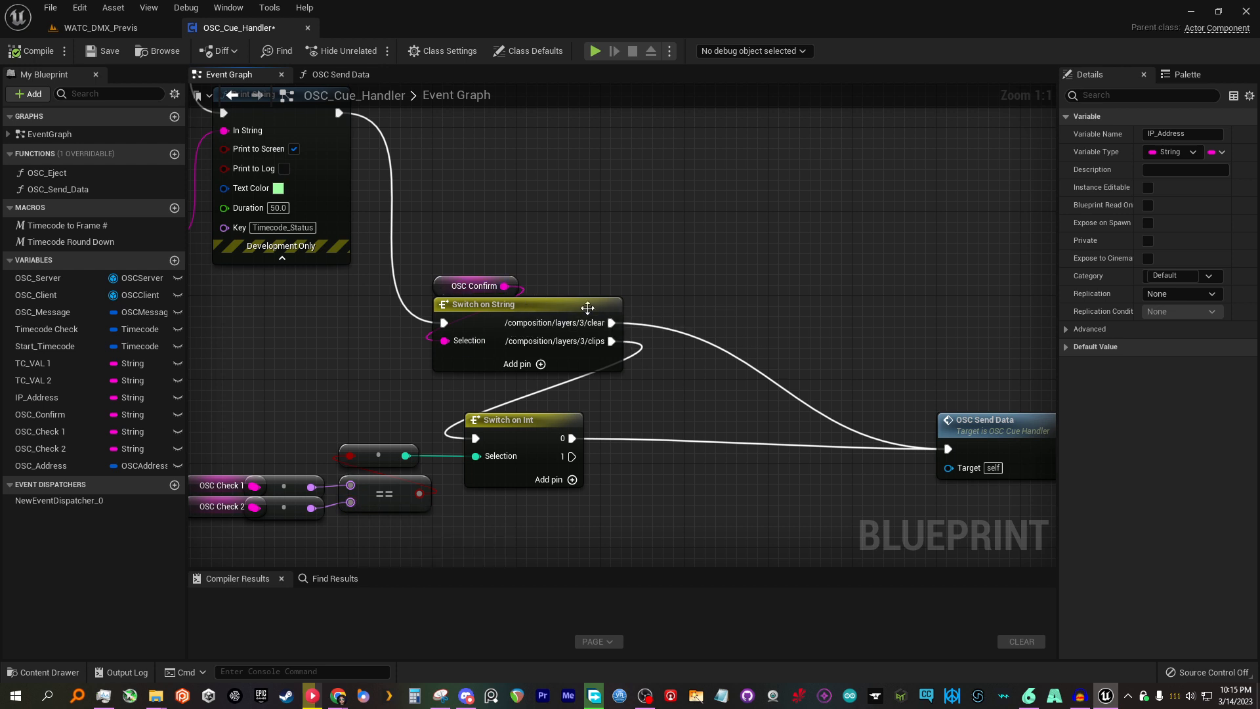
right_drag(587, 307, 222, 239)
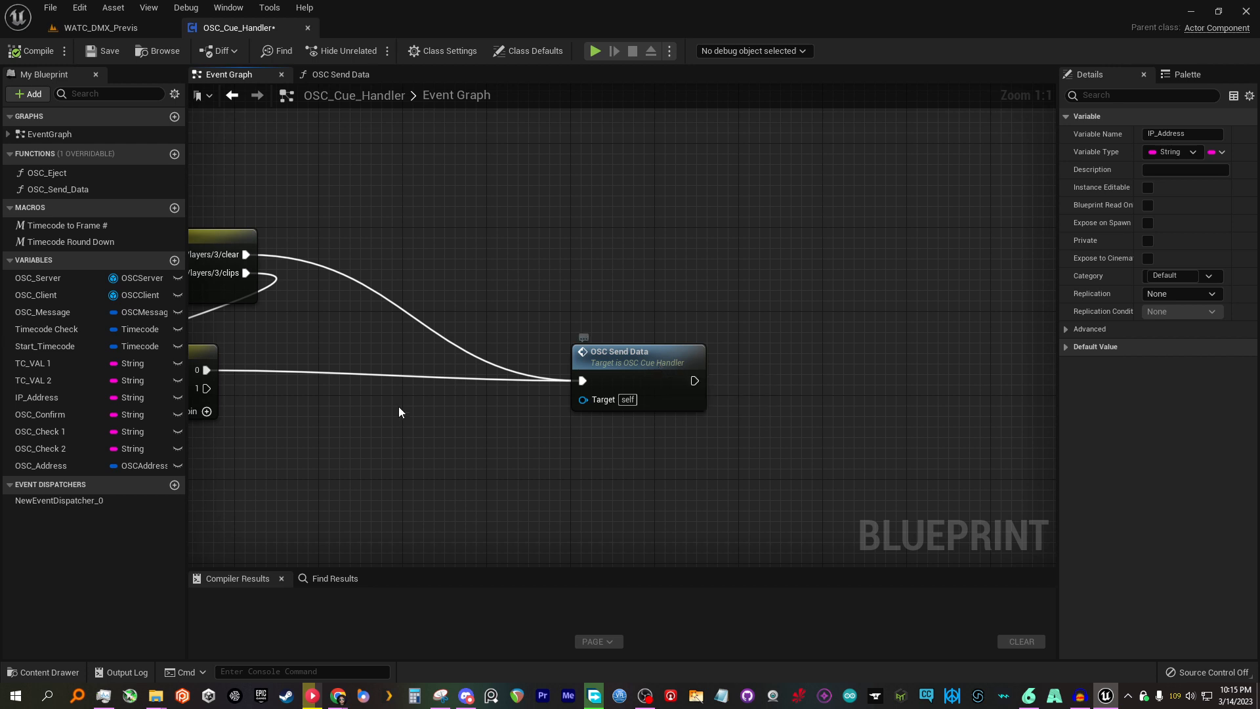
right_drag(399, 408, 873, 440)
right_drag(621, 368, 826, 354)
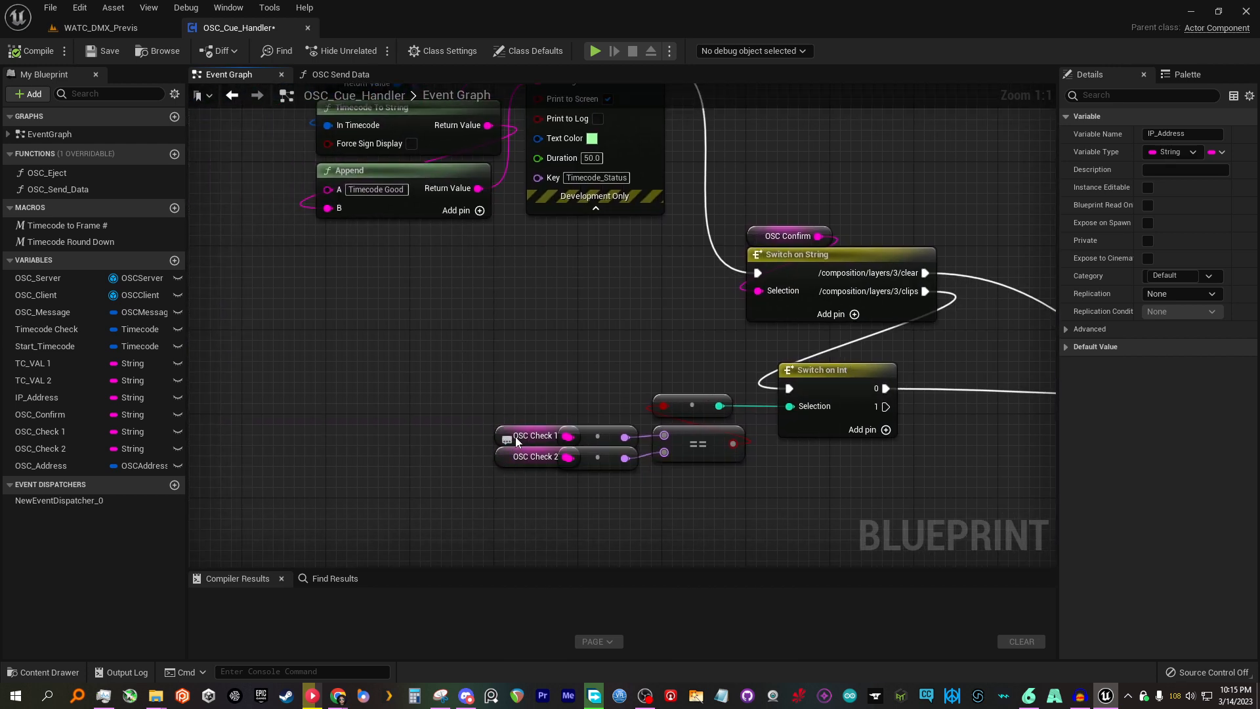
- Recheck how Break OSC_Cues_DataTable and Get Substring feed the OSC Check 2 setter
right_drag(331, 374, 698, 404)
scroll(304, 335, down, 4)
right_drag(305, 335, 640, 446)
scroll(639, 446, up, 4)
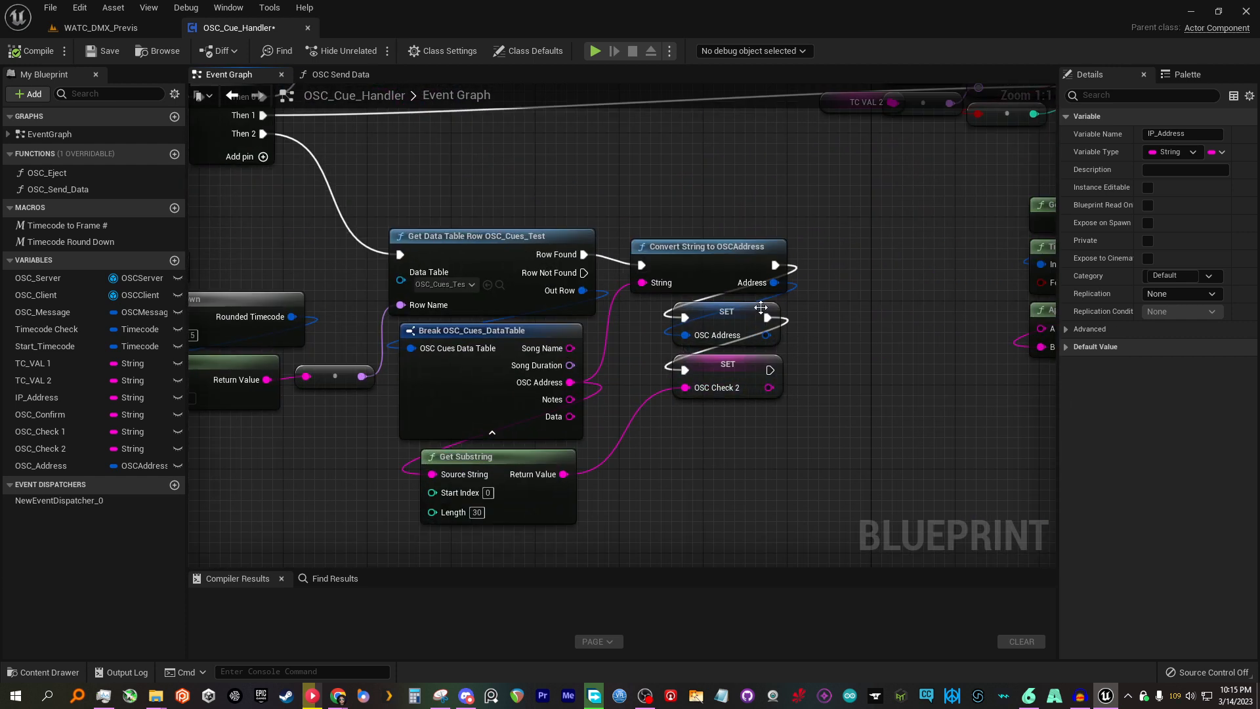
right_drag(458, 388, 587, 418)
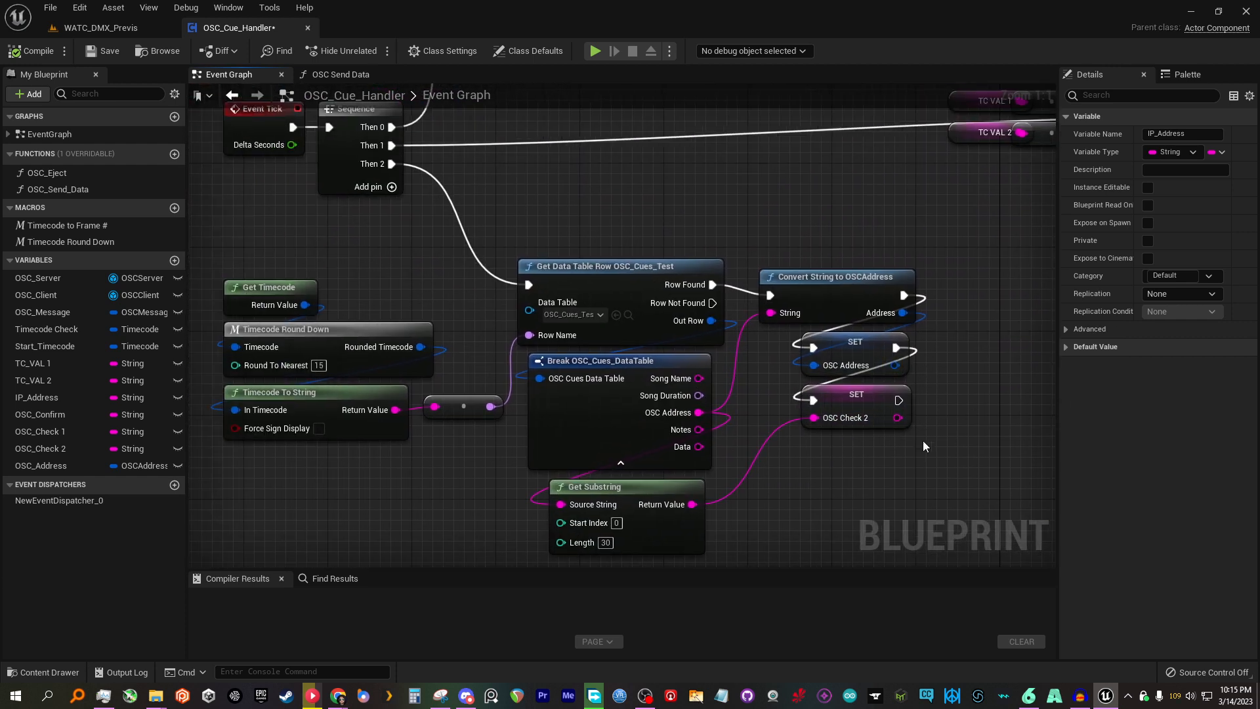
- Examine the OSC_MSG_Recieved event chain through both Get Substring nodes and Switch on String to the OSC Check 1 and OSC Confirm setters
scroll(789, 321, down, 3)
right_drag(762, 265, 609, 558)
right_drag(719, 238, 658, 517)
scroll(795, 359, up, 3)
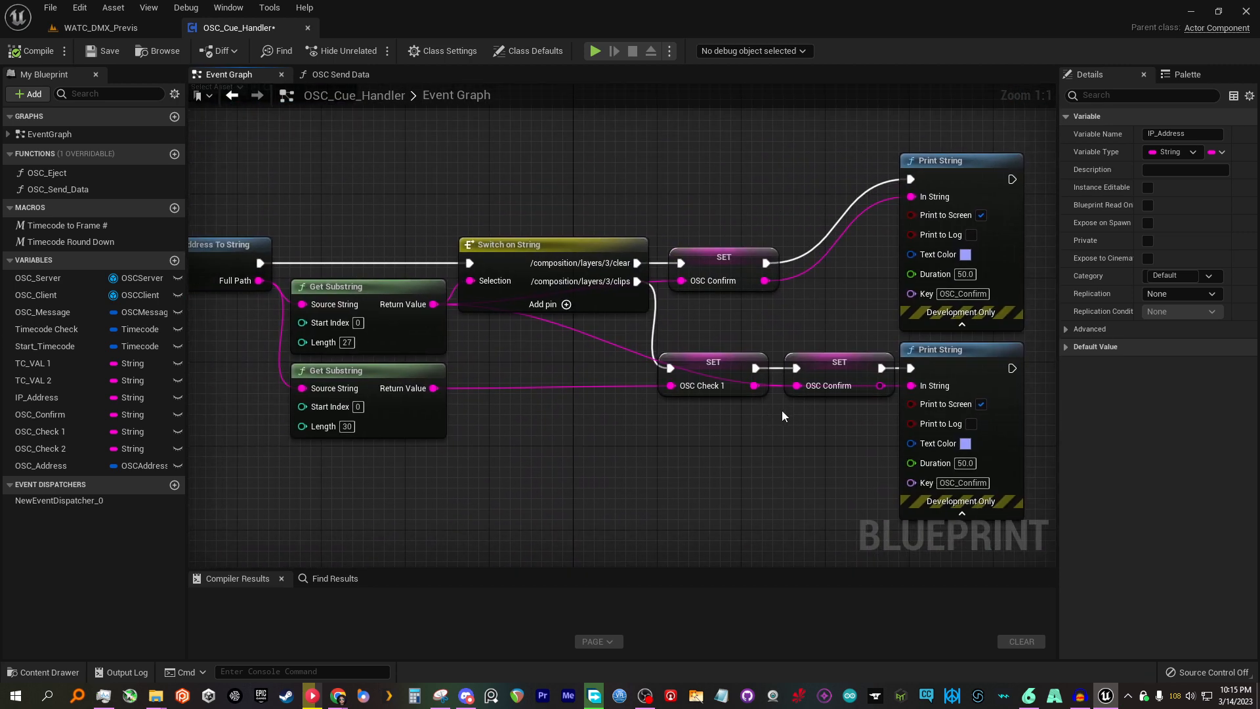
right_drag(577, 303, 761, 326)
scroll(761, 326, down, 2)
right_drag(293, 307, 458, 315)
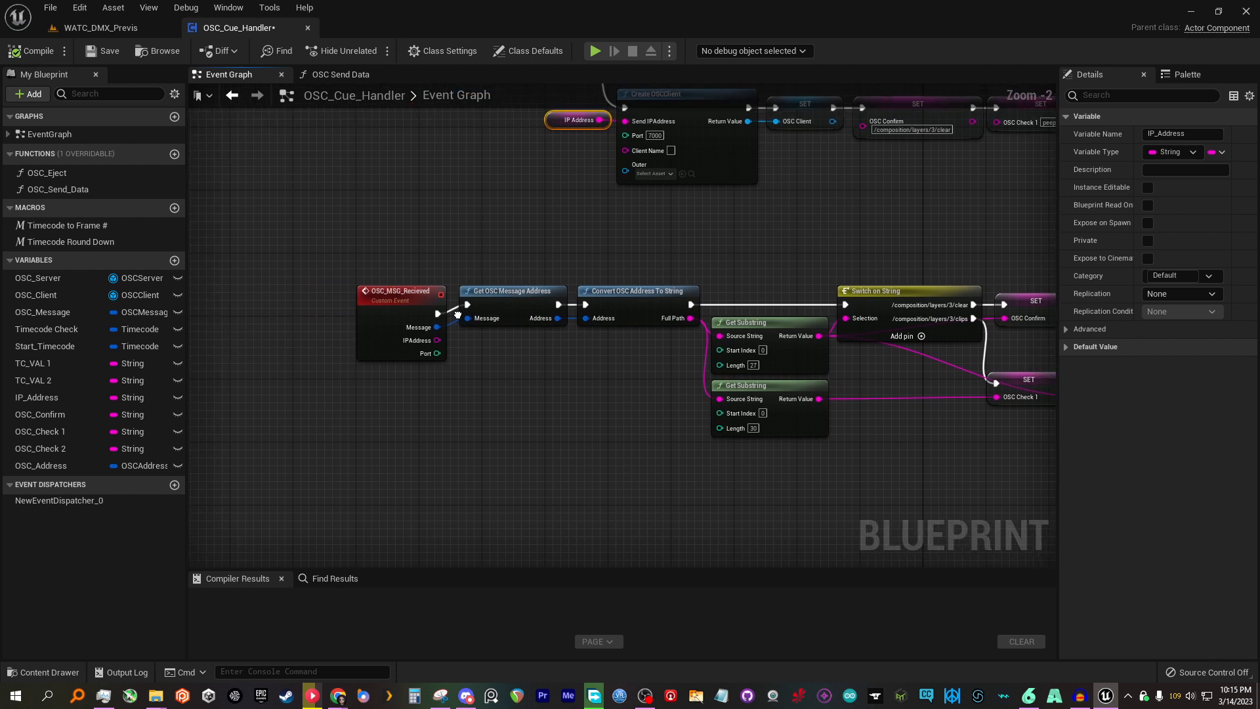
right_drag(781, 369, 537, 348)
scroll(631, 361, up, 2)
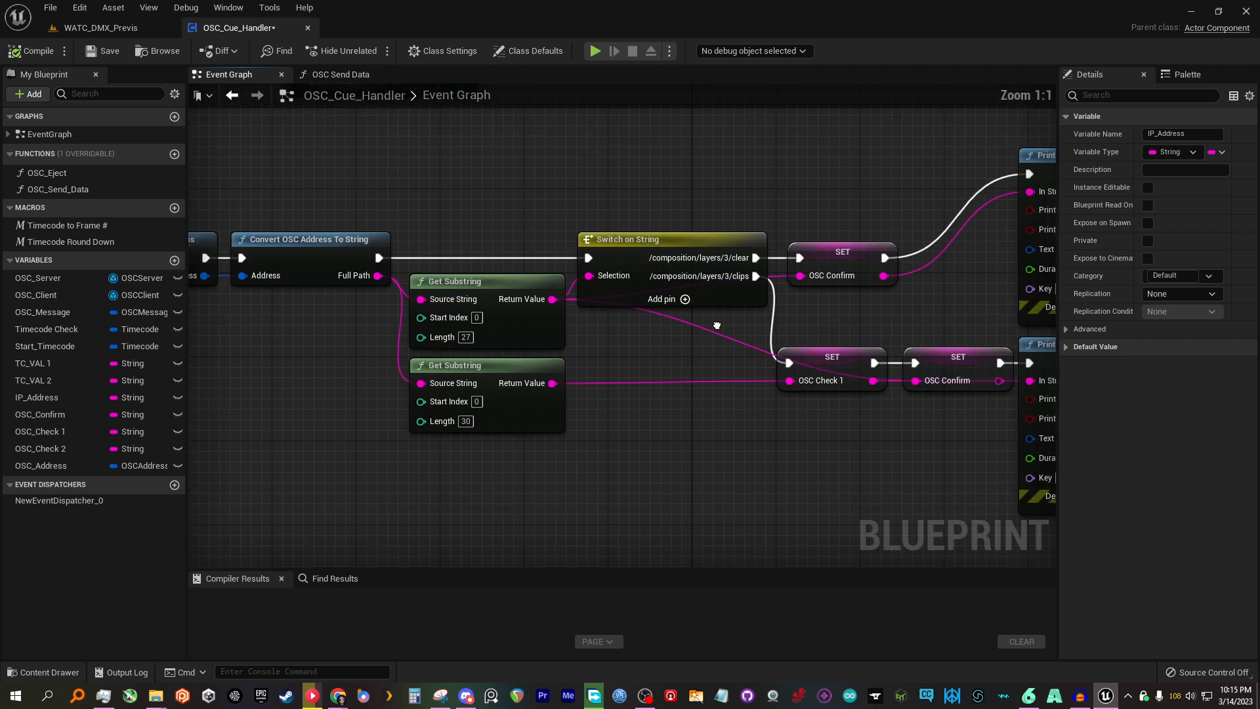
- Trace the OSC Check 1 setter in the received-message chain back to the OSC Check 2 setter fed by the cue data table row
right_drag(715, 318, 573, 300)
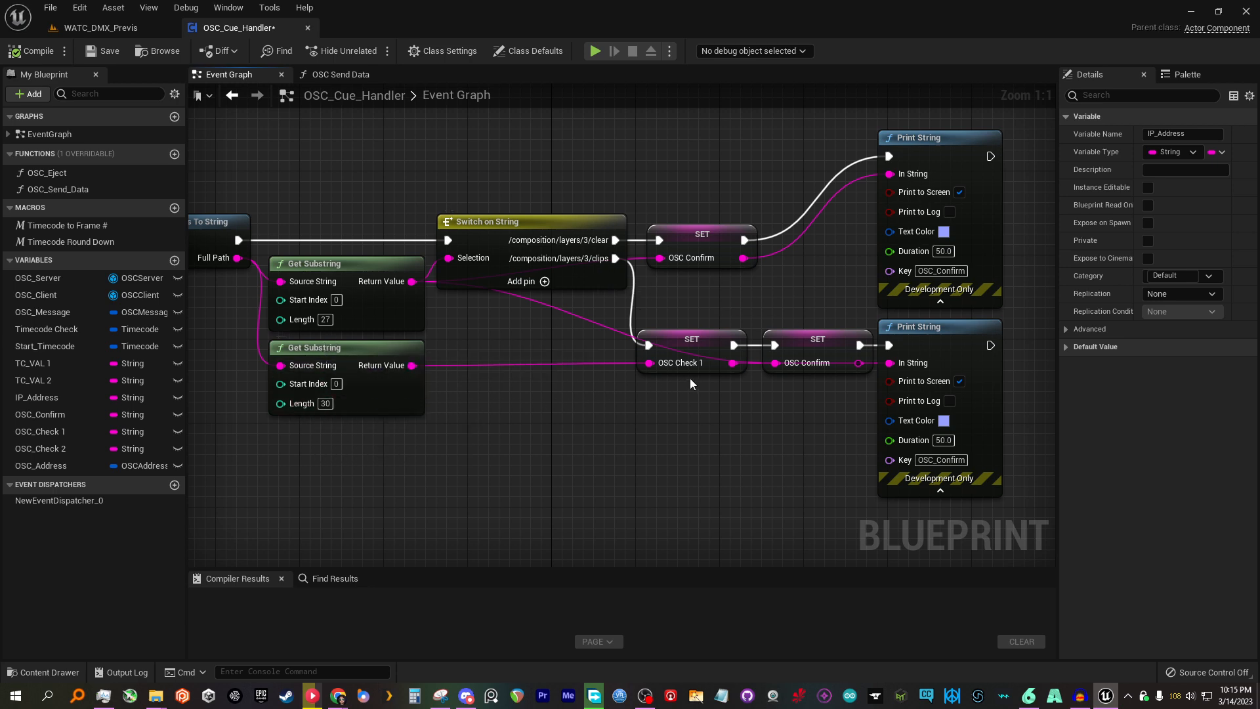
scroll(709, 387, down, 6)
right_drag(726, 518, 722, 197)
scroll(722, 312, up, 6)
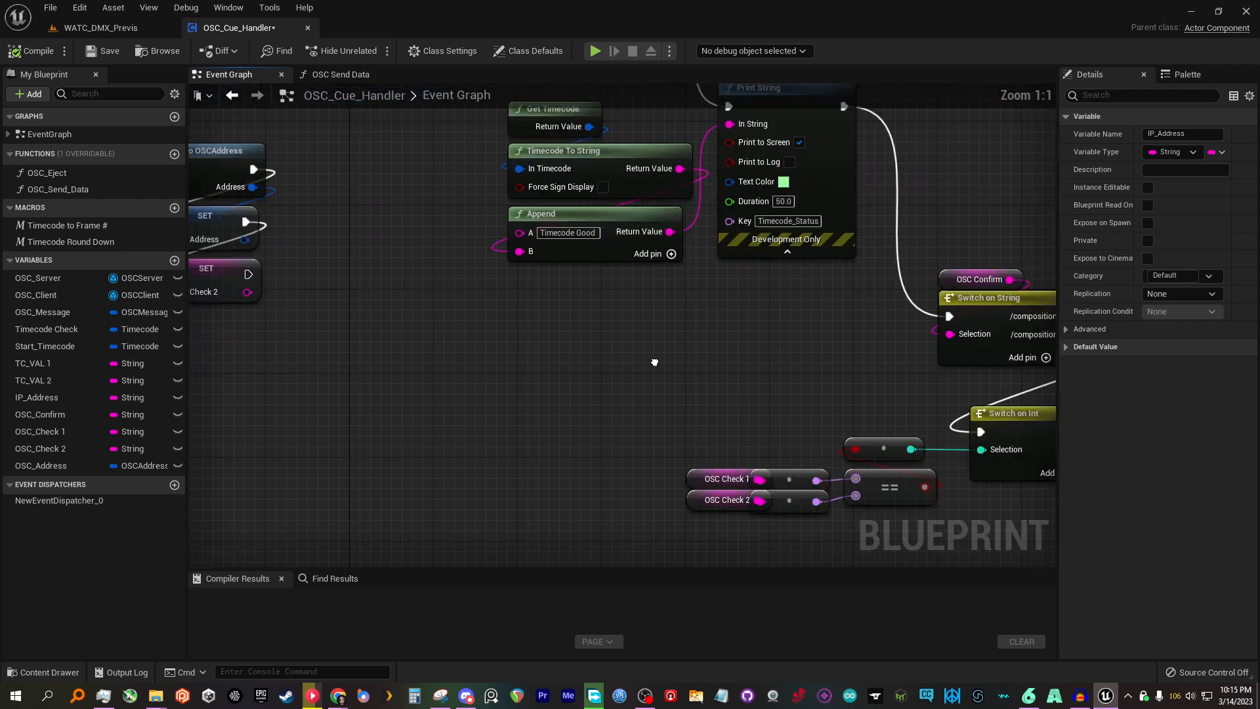
right_drag(655, 360, 989, 394)
right_drag(593, 379, 785, 427)
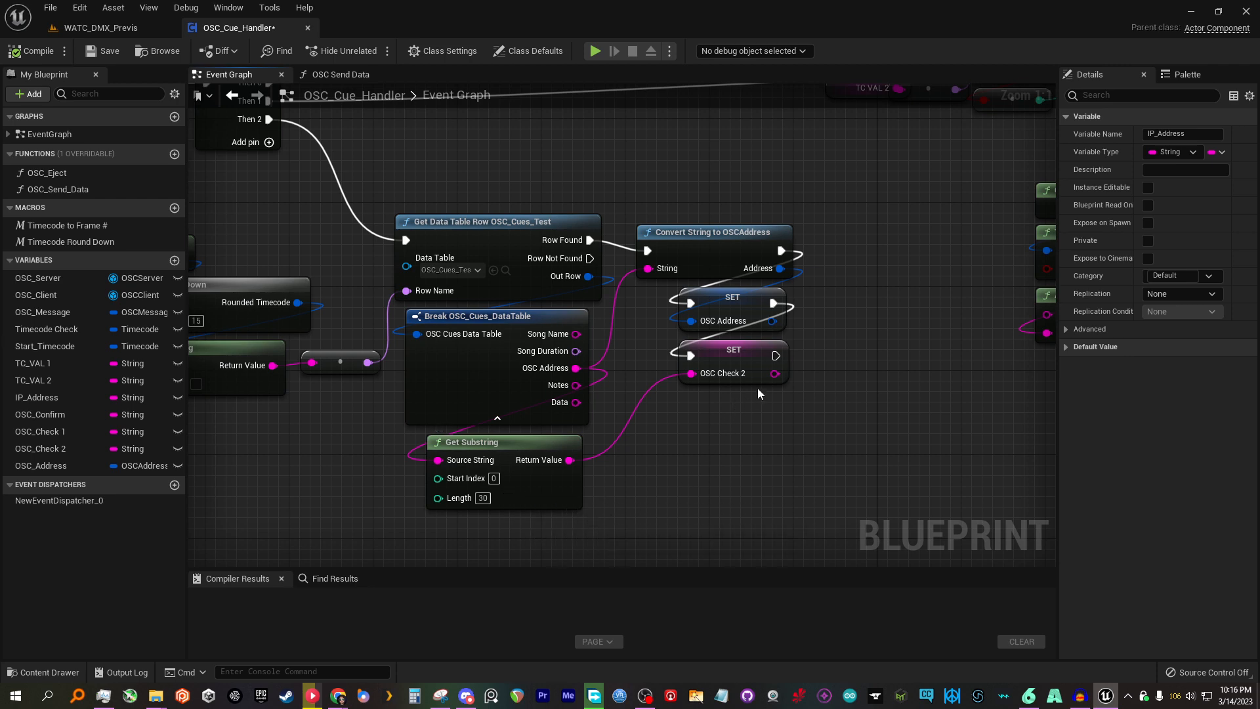
- Examine how the OSC Check 1 and OSC Check 2 comparison drives Switch on Int and its 0 output into OSC Send Data
right_drag(895, 331, 493, 334)
scroll(494, 335, down, 4)
scroll(687, 427, up, 4)
right_drag(686, 426, 496, 303)
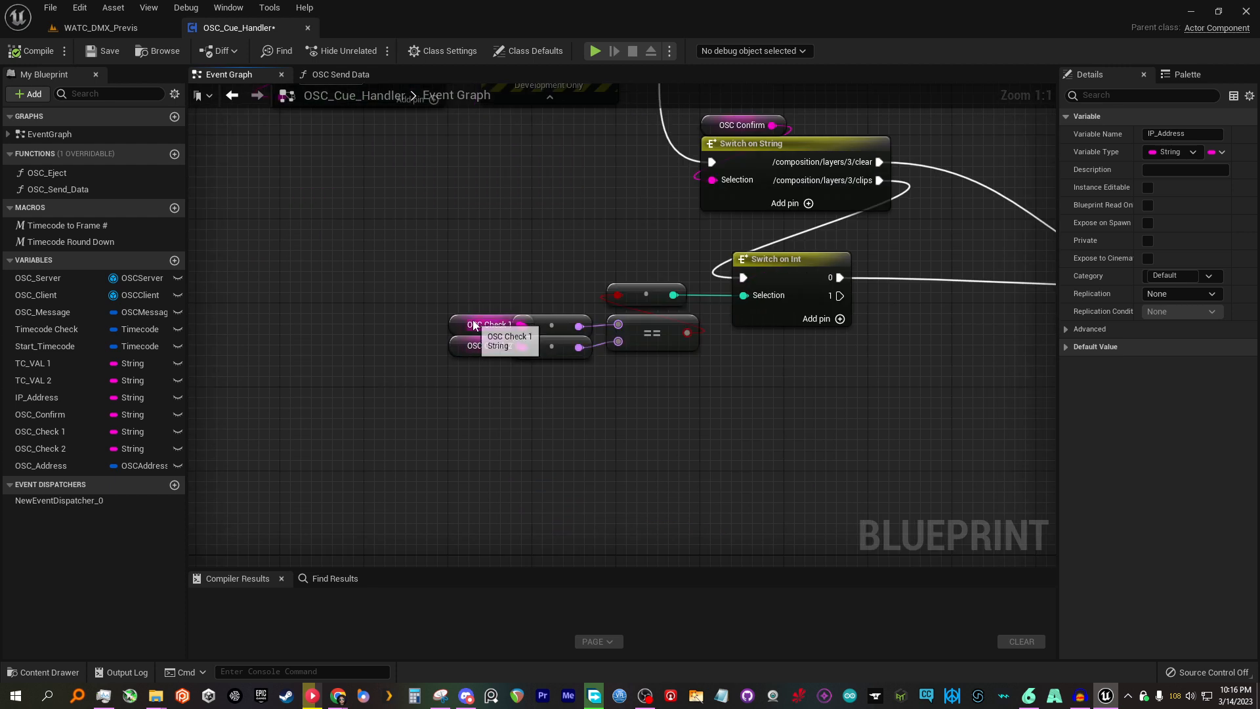
right_drag(707, 333, 687, 376)
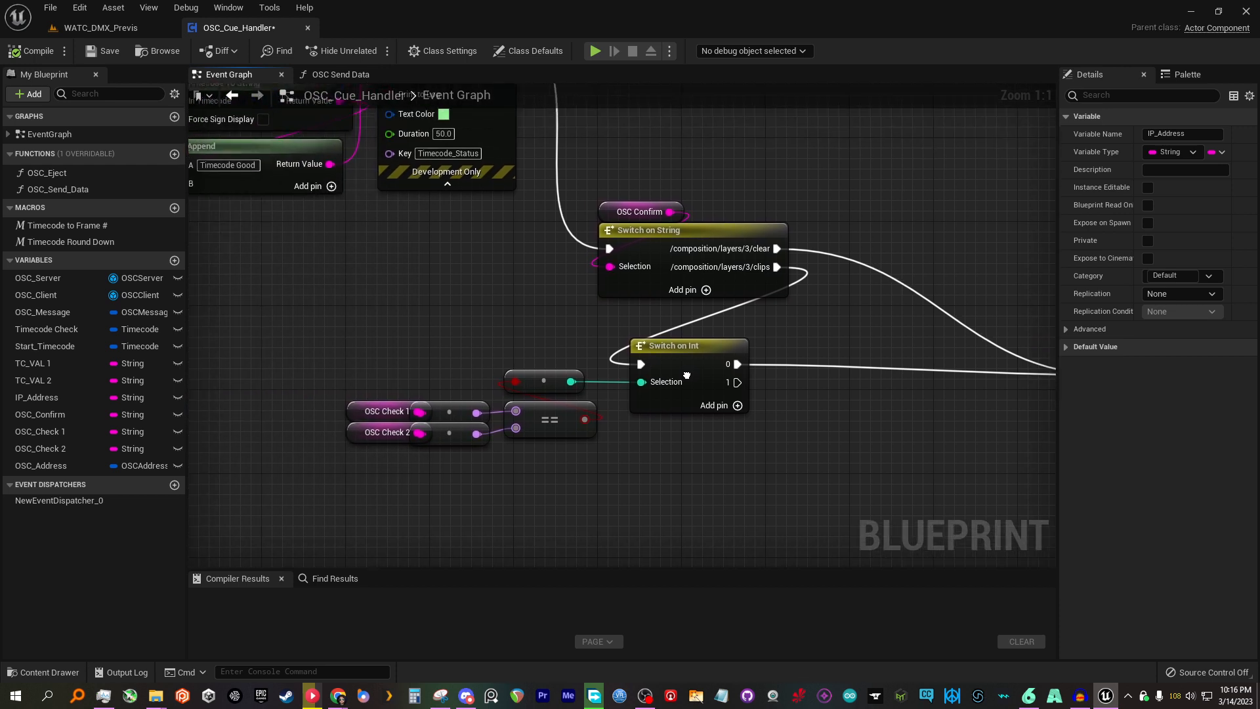
click(708, 364)
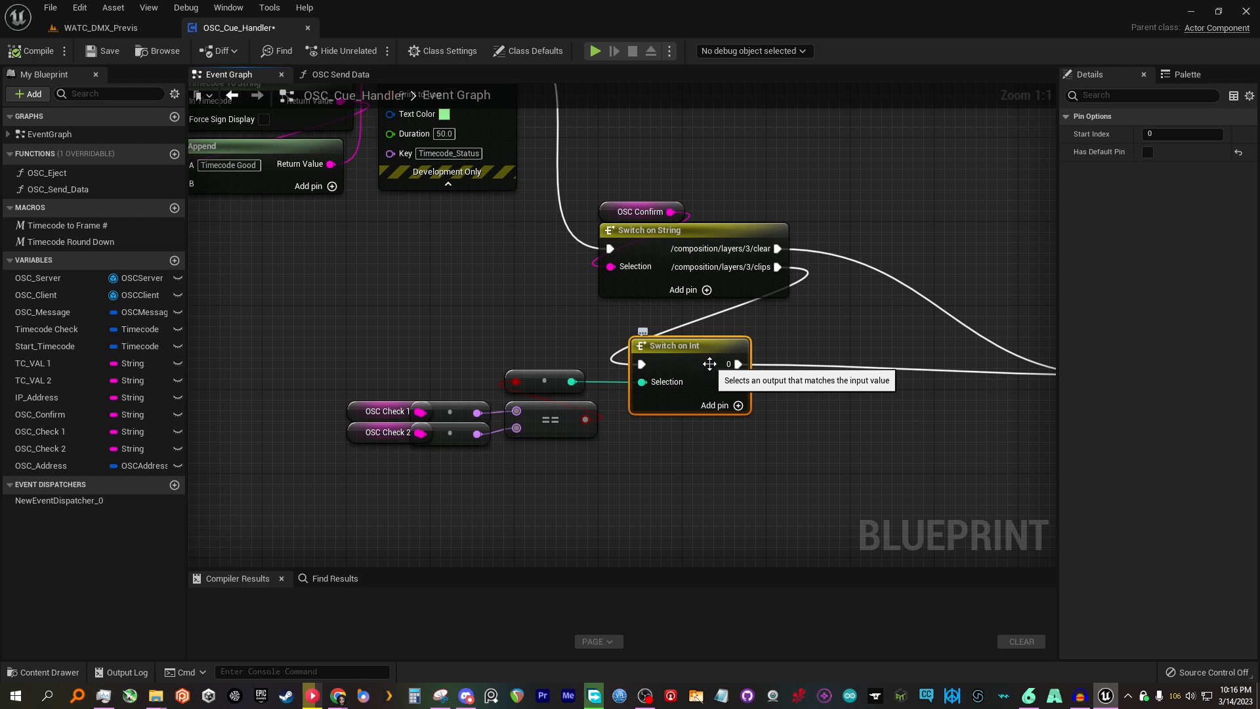
right_drag(825, 352, 754, 353)
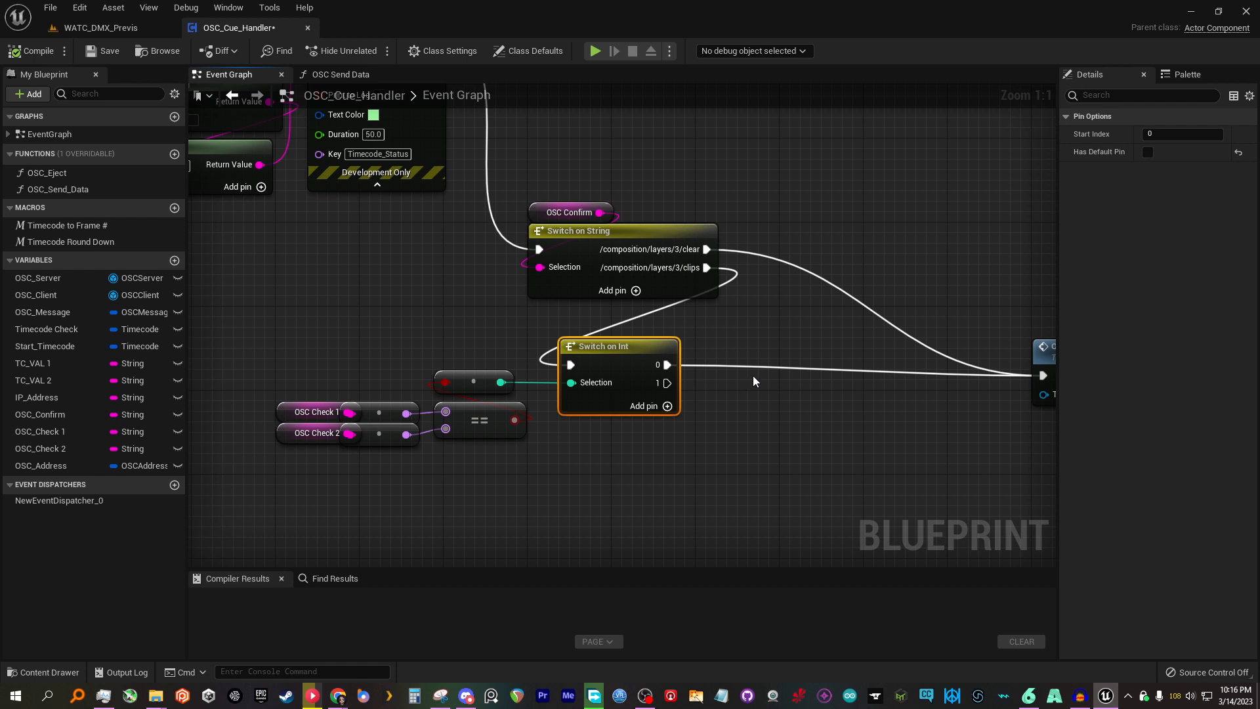
right_drag(753, 381, 523, 381)
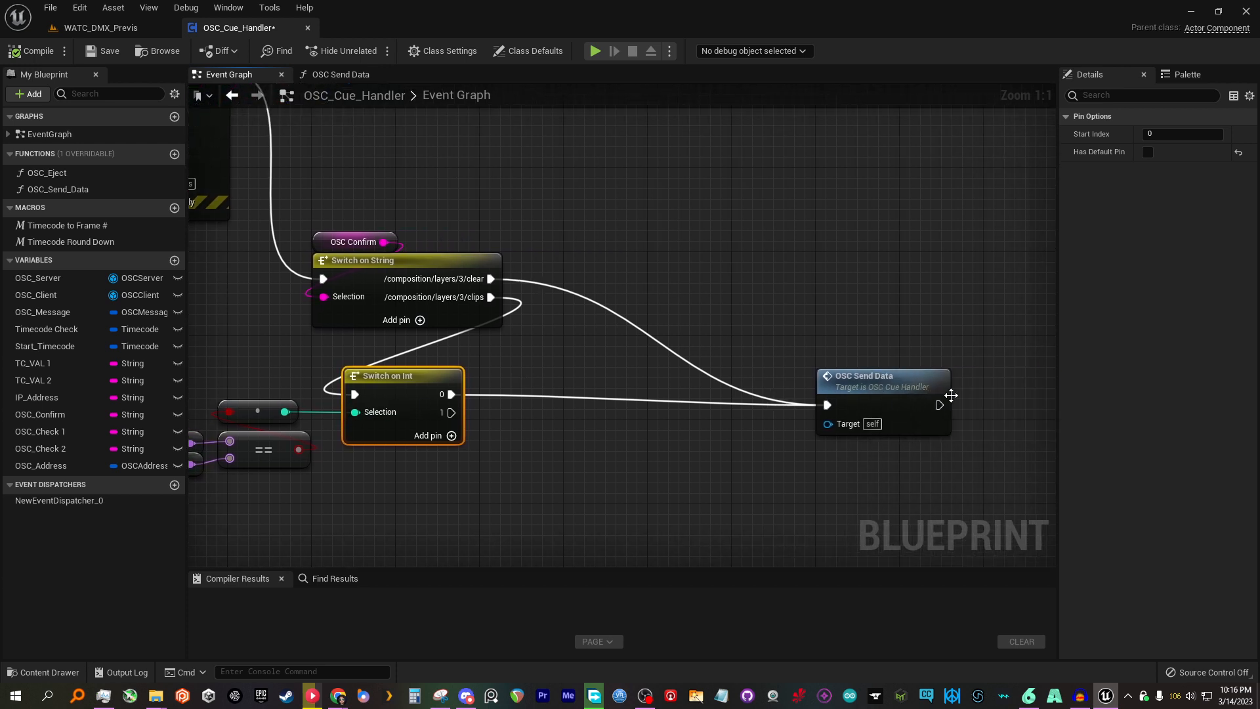
- Review the complete Event Graph, from the Event Tick Sequence branches to the OSC setup and received-message chains
scroll(348, 345, down, 4)
right_drag(303, 268, 709, 353)
right_drag(488, 221, 610, 363)
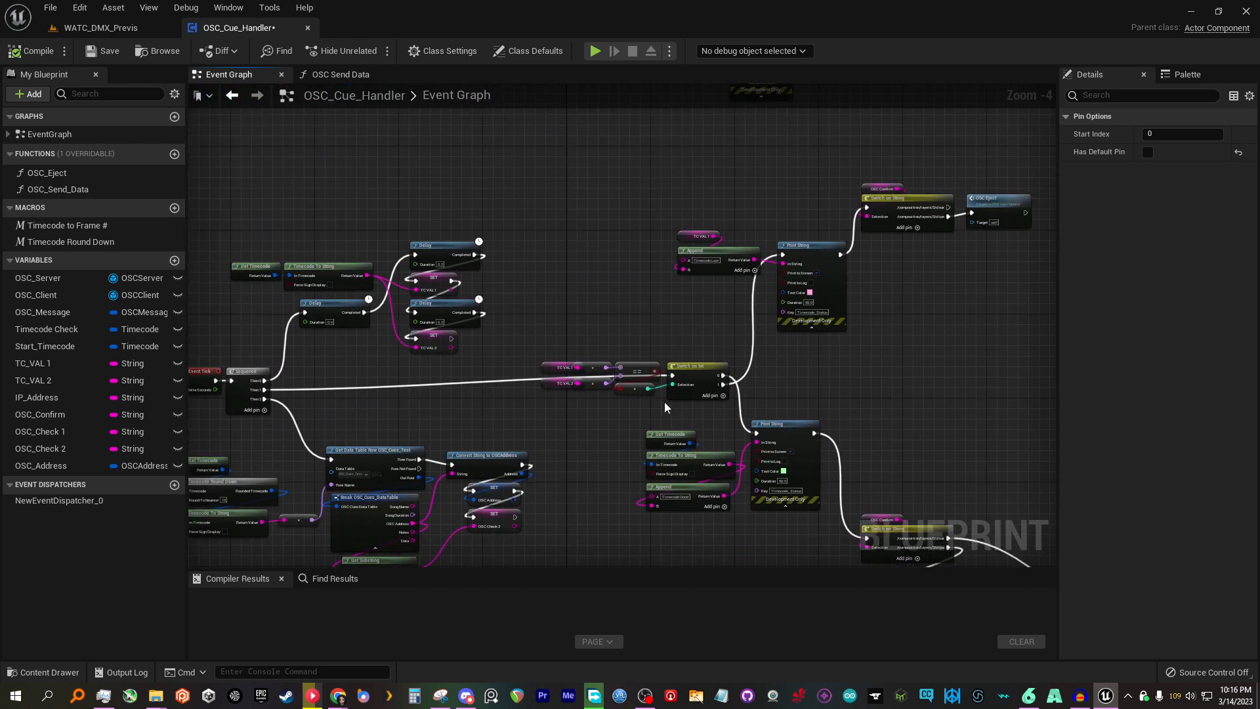
right_drag(665, 401, 610, 425)
scroll(601, 346, down, 2)
scroll(626, 361, down, 2)
scroll(617, 401, up, 1)
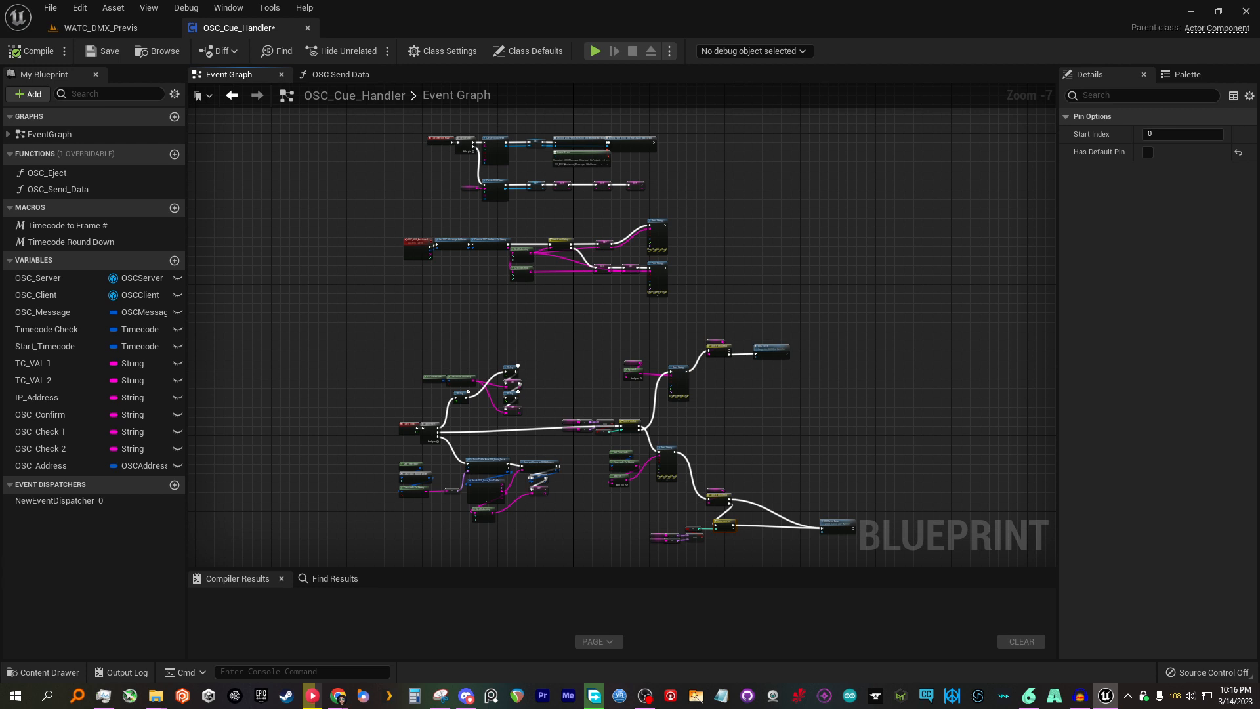
- Save the OSC_Cue_Handler Blueprint and start a play session in the WATC_DMX_Previs level
click(106, 51)
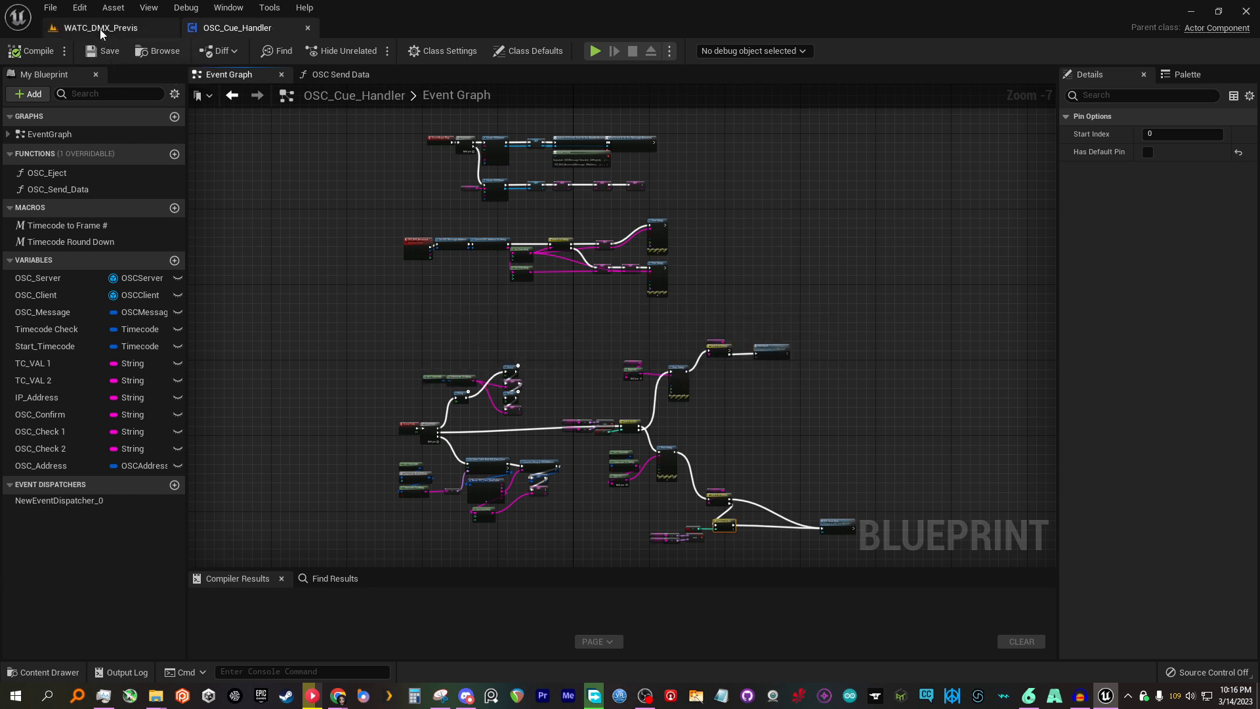
click(100, 28)
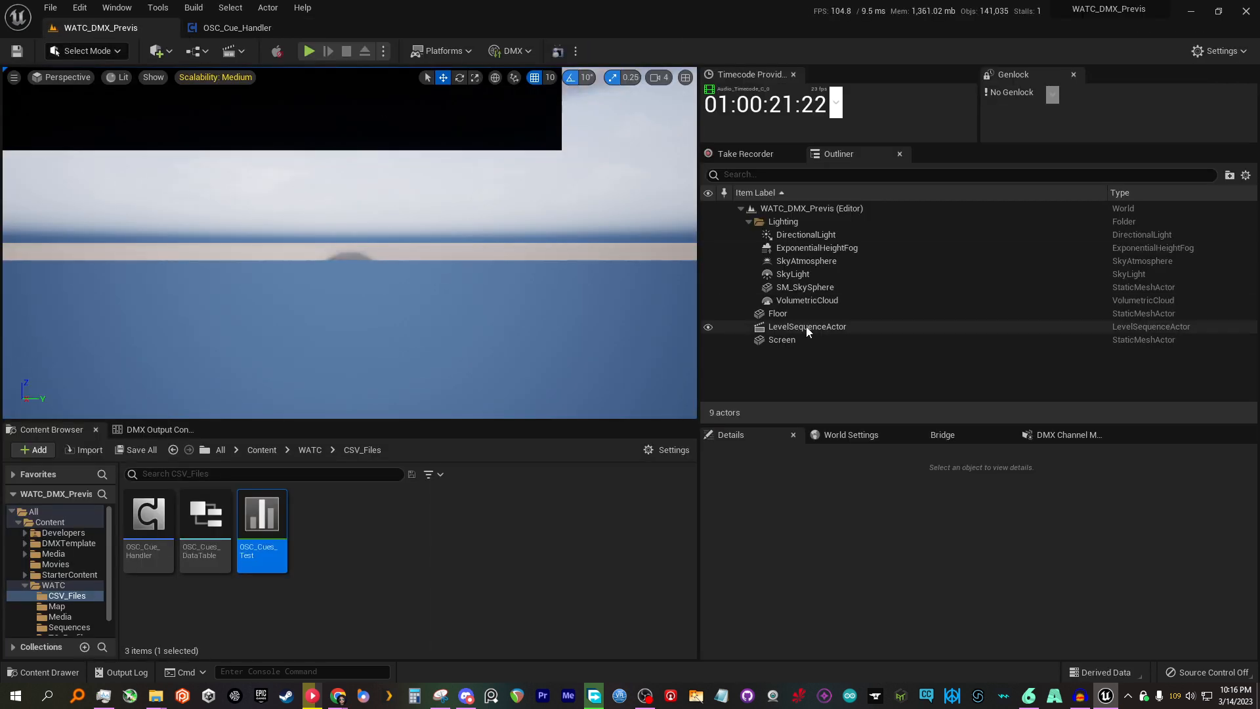
click(312, 56)
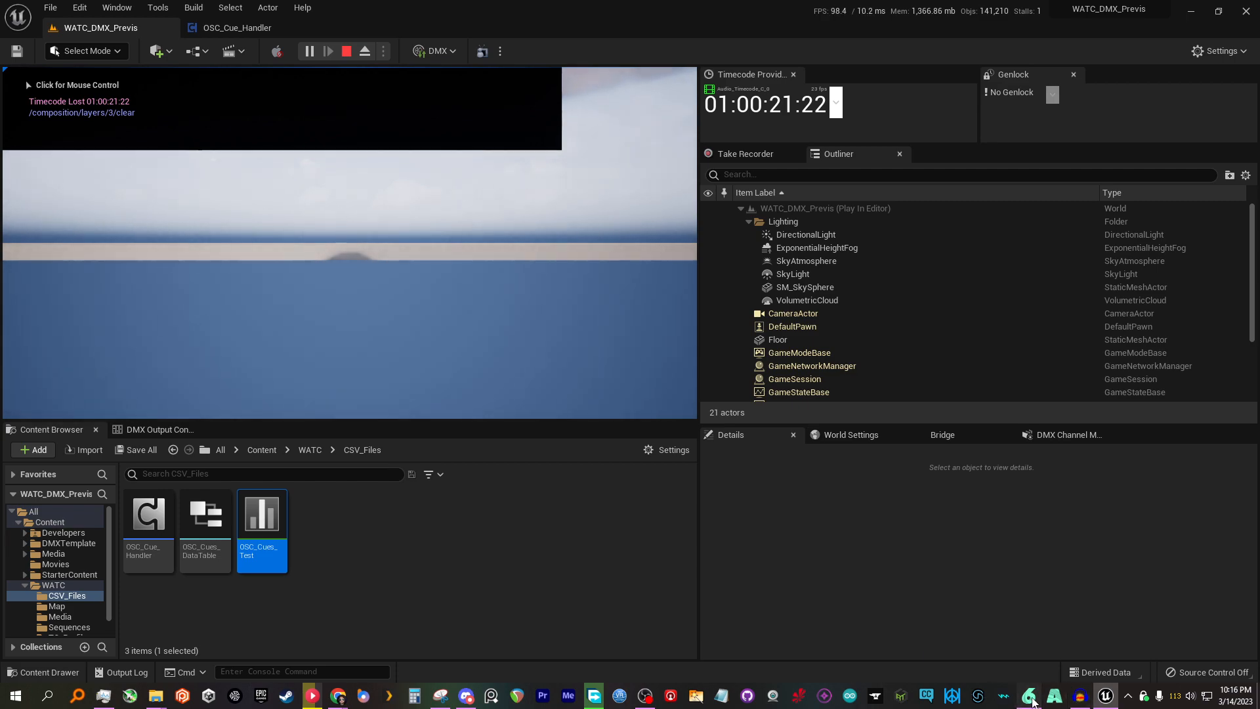
- Arrange Unreal Editor and Resolume Arena side by side, and place the Audacity LTC timecode window over the Unreal side
click(1029, 696)
drag(1058, 55, 1259, 128)
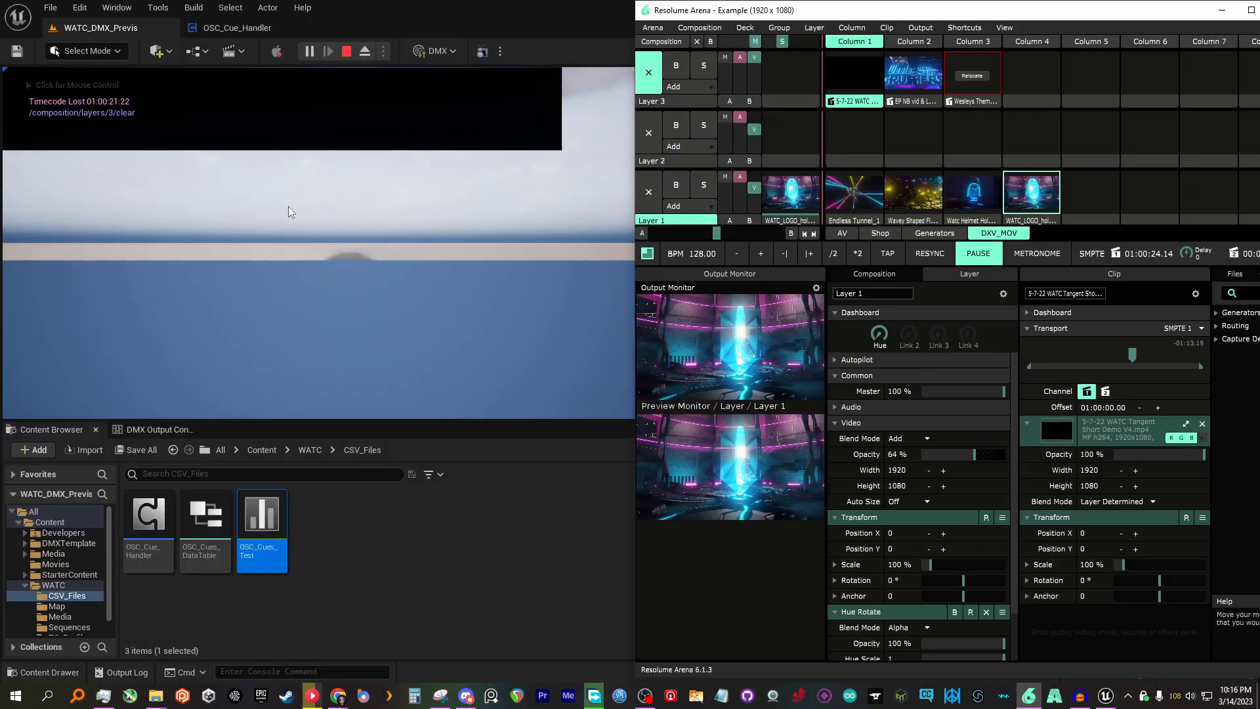
click(289, 206)
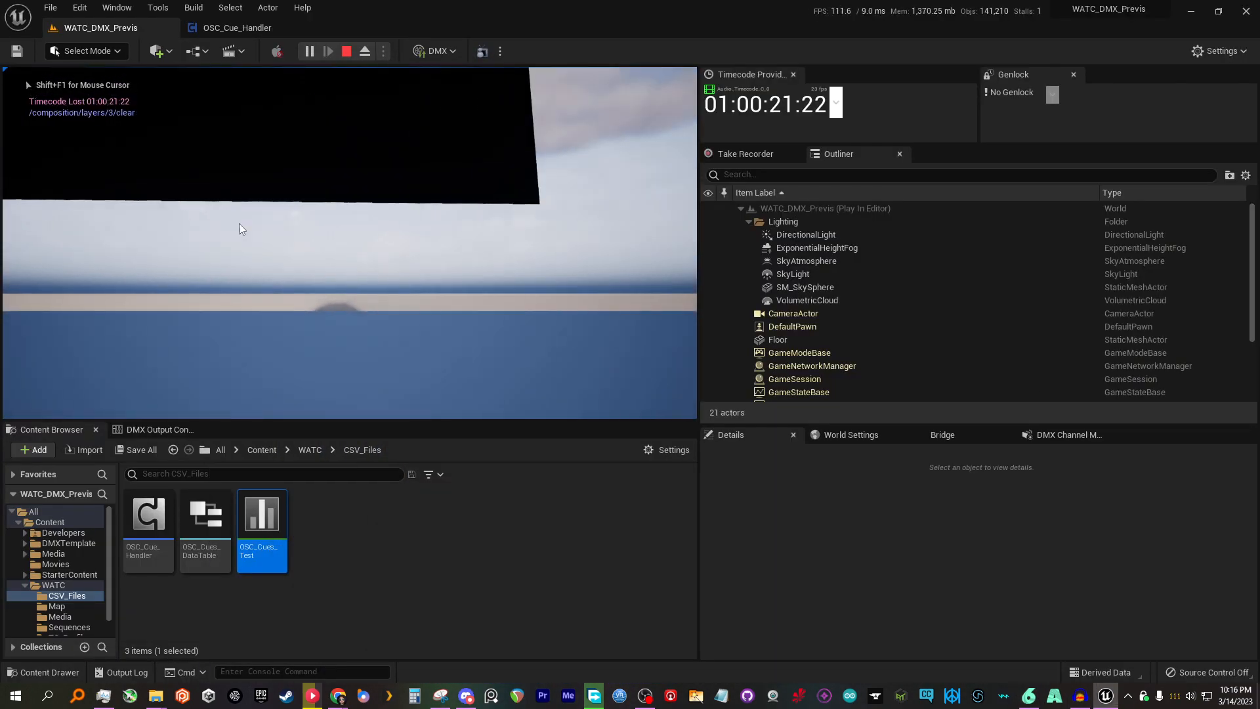
key(alt+Tab)
drag(451, 30, 1, 167)
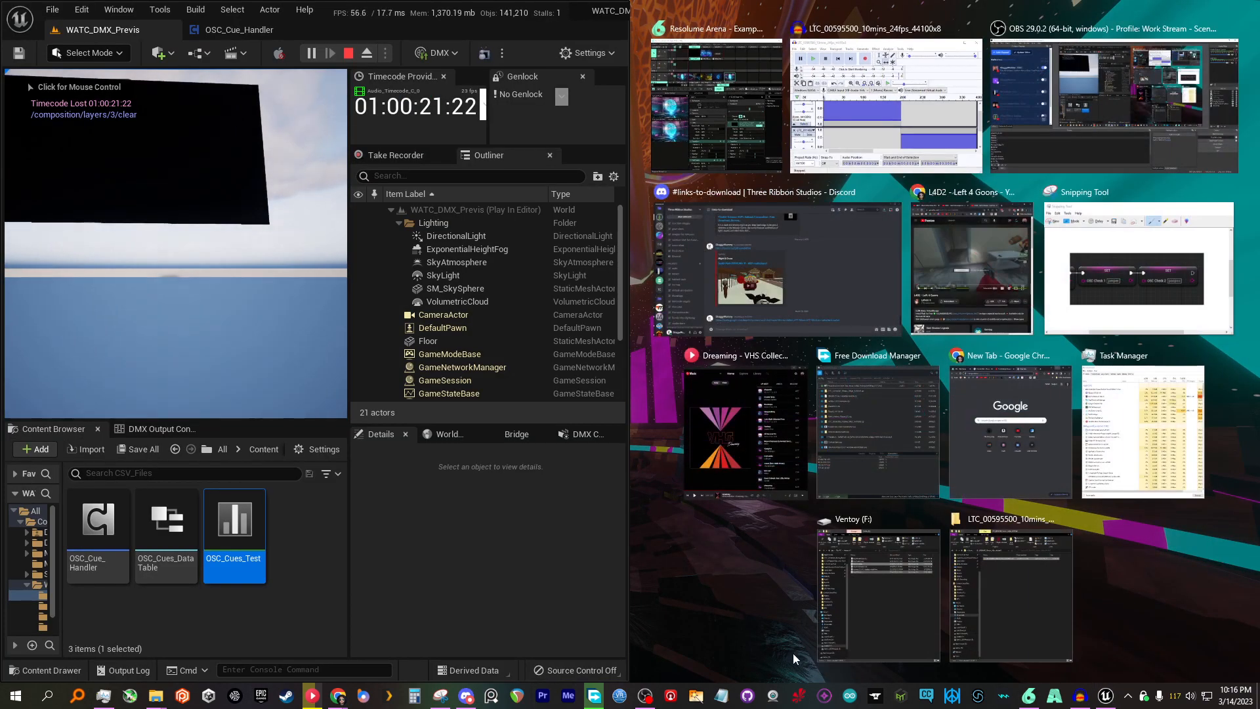
click(793, 653)
click(1077, 701)
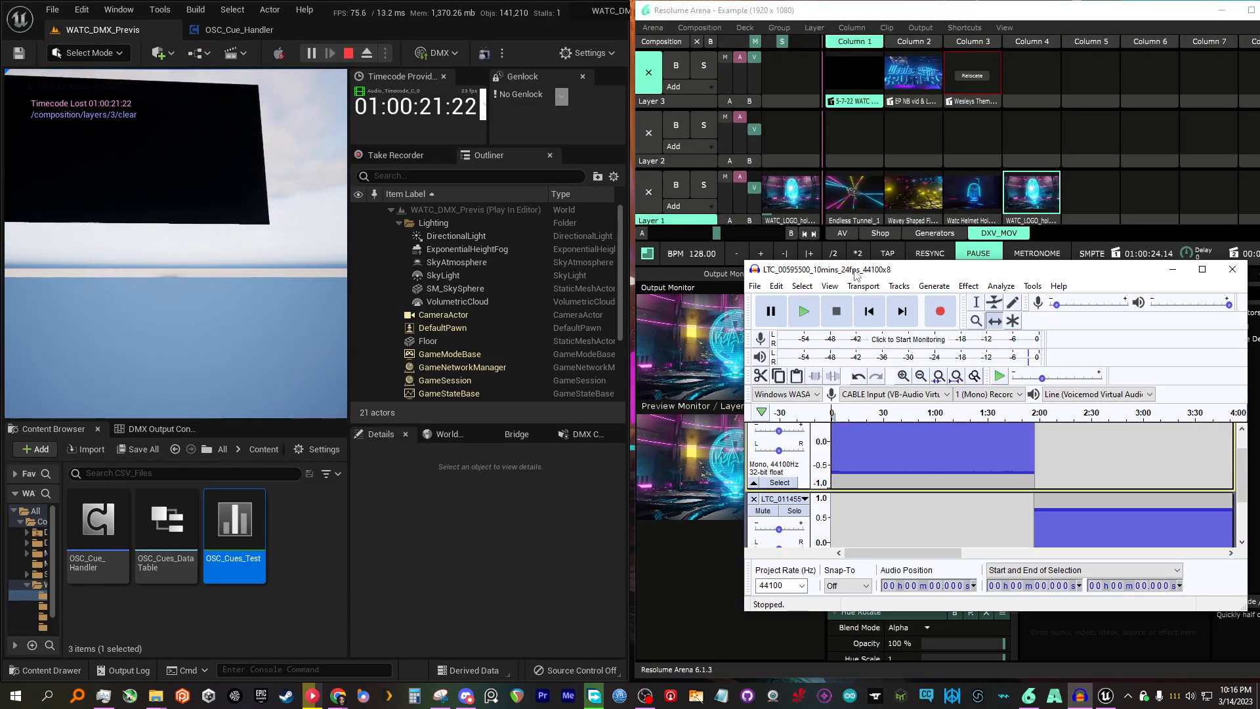
drag(848, 258, 253, 299)
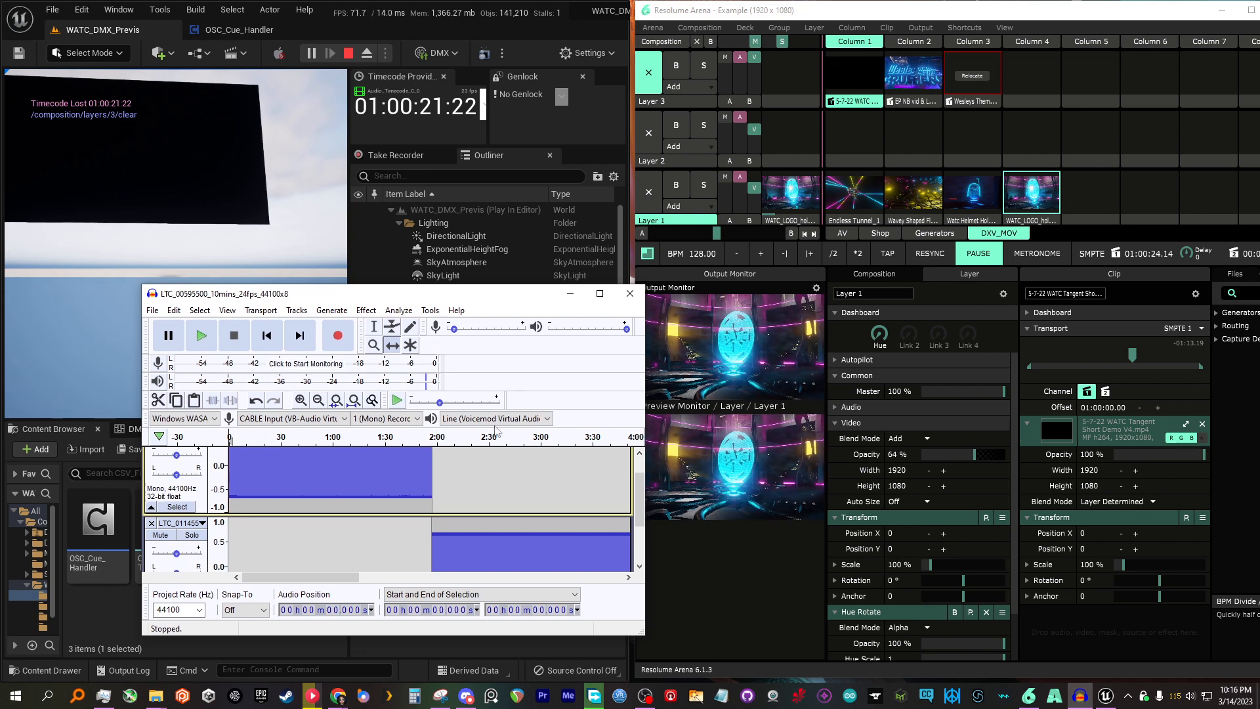
- Play the LTC audio from just before 0:30 and stop it, and repeat from just past 2:30 in the second track
click(271, 439)
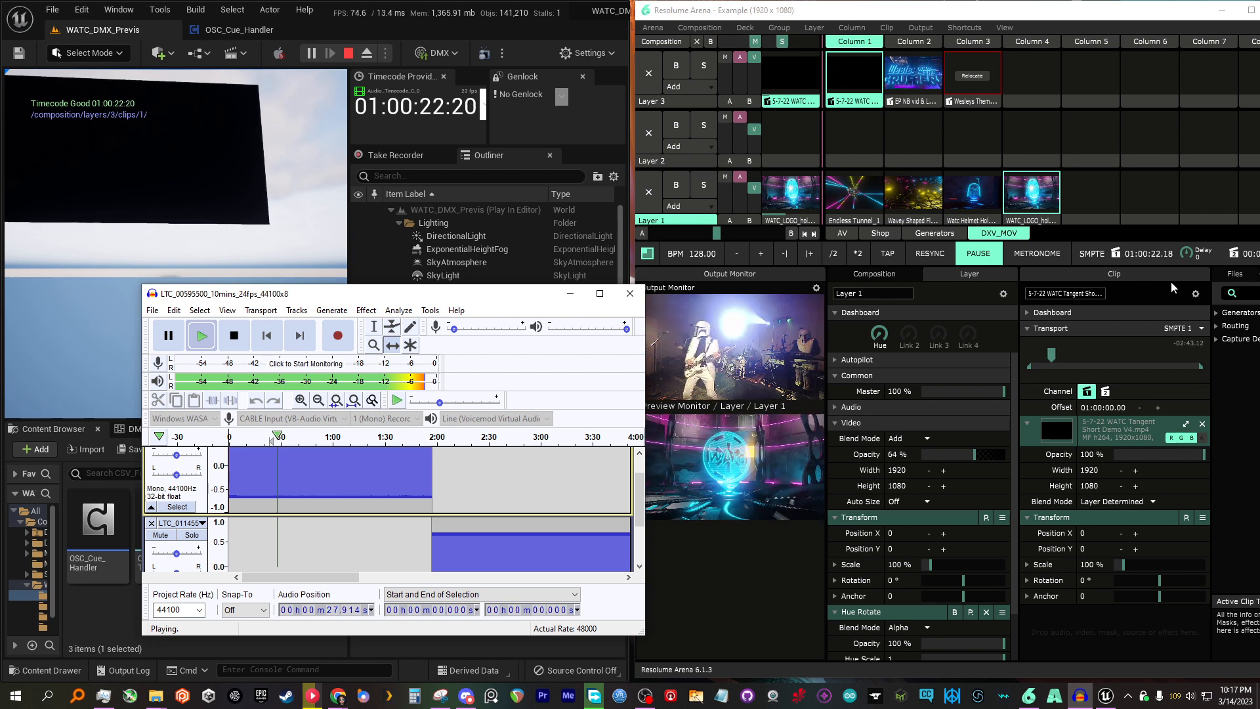
drag(509, 295, 456, 276)
click(216, 318)
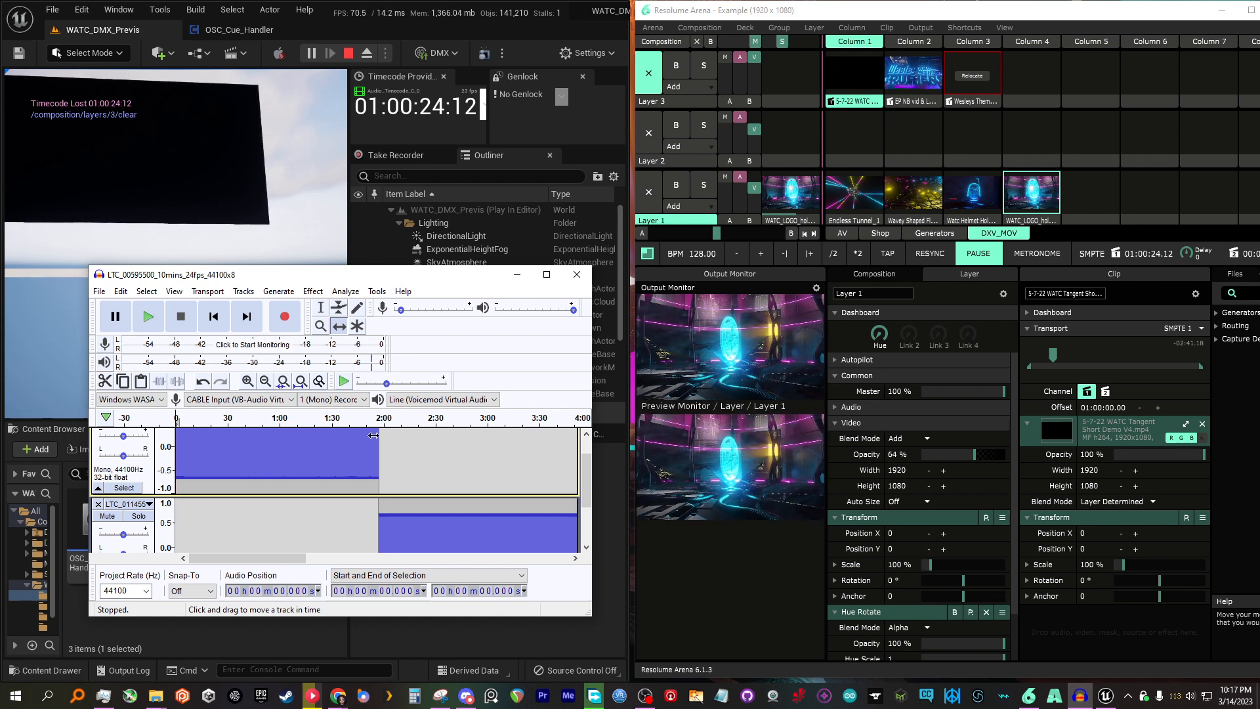
click(441, 420)
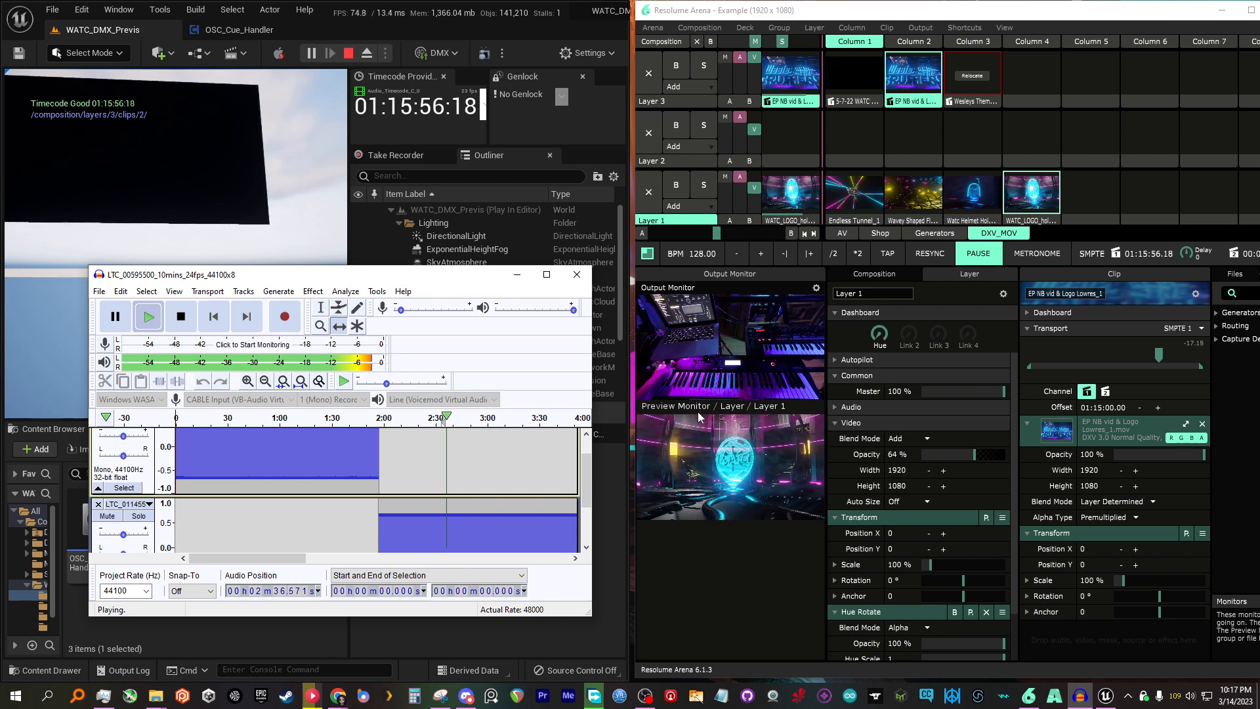
click(162, 318)
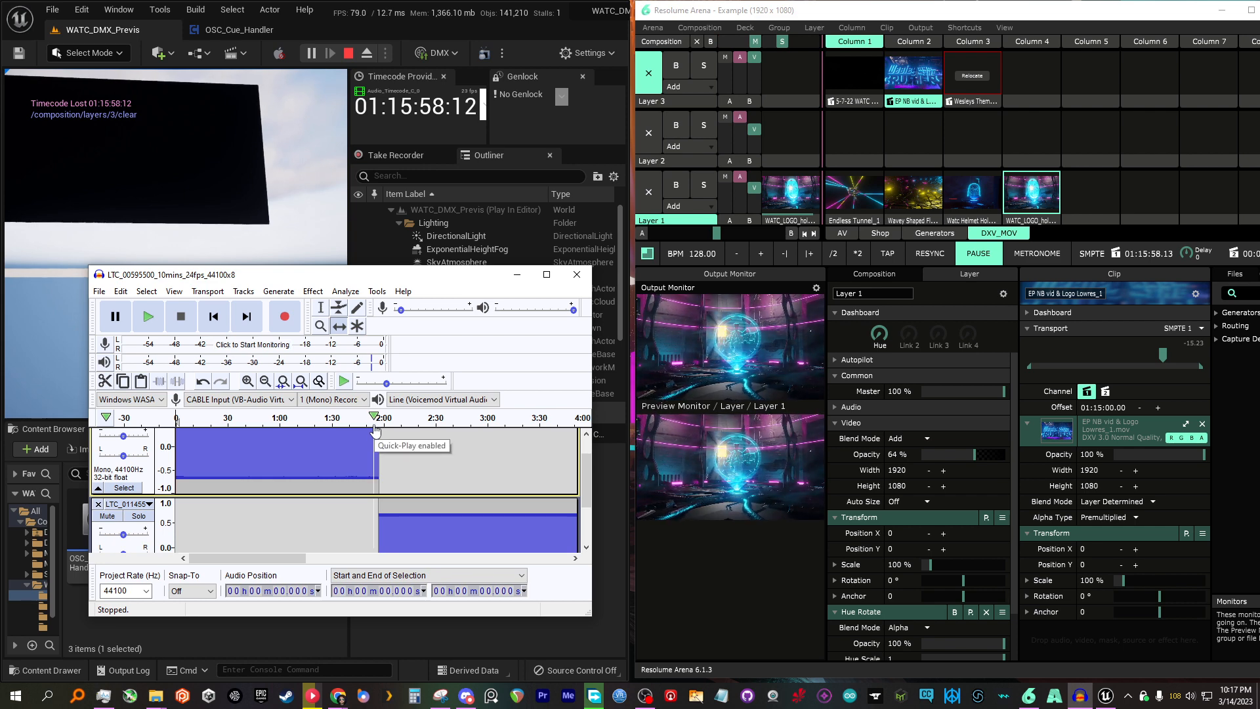
- Play the LTC audio from just before the end of the first track through into the second track, and stop playback
click(375, 428)
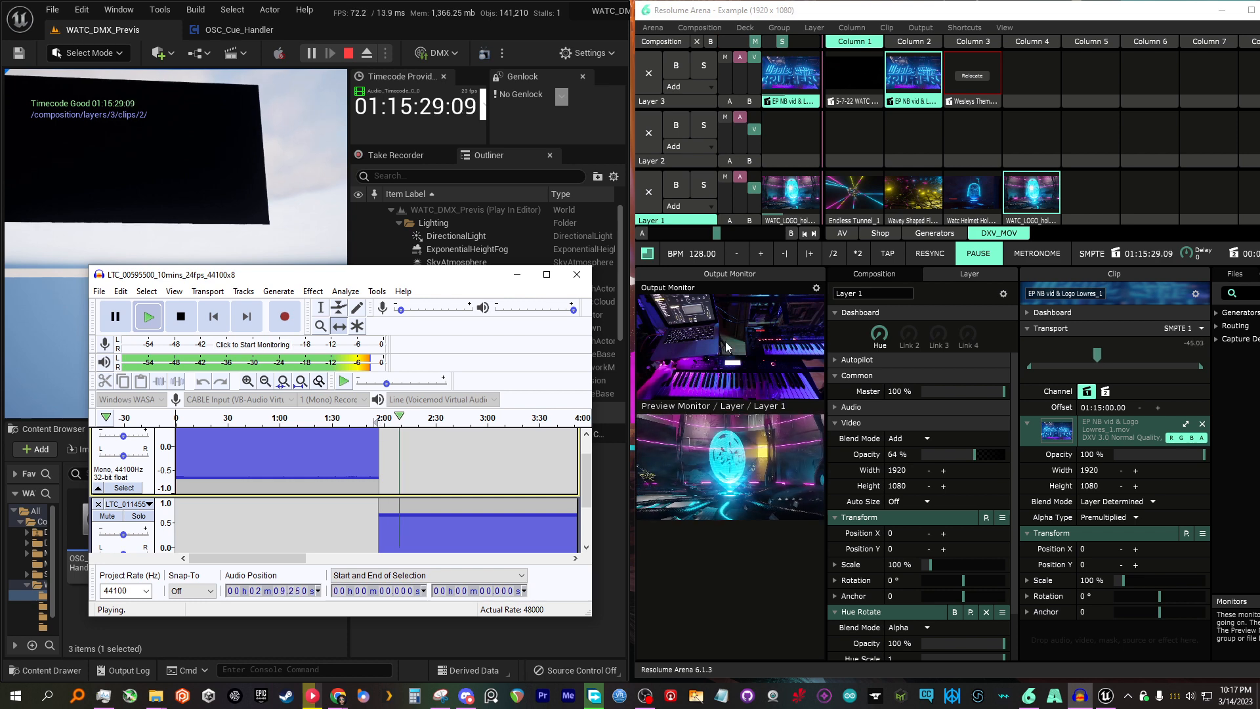
drag(439, 281, 453, 280)
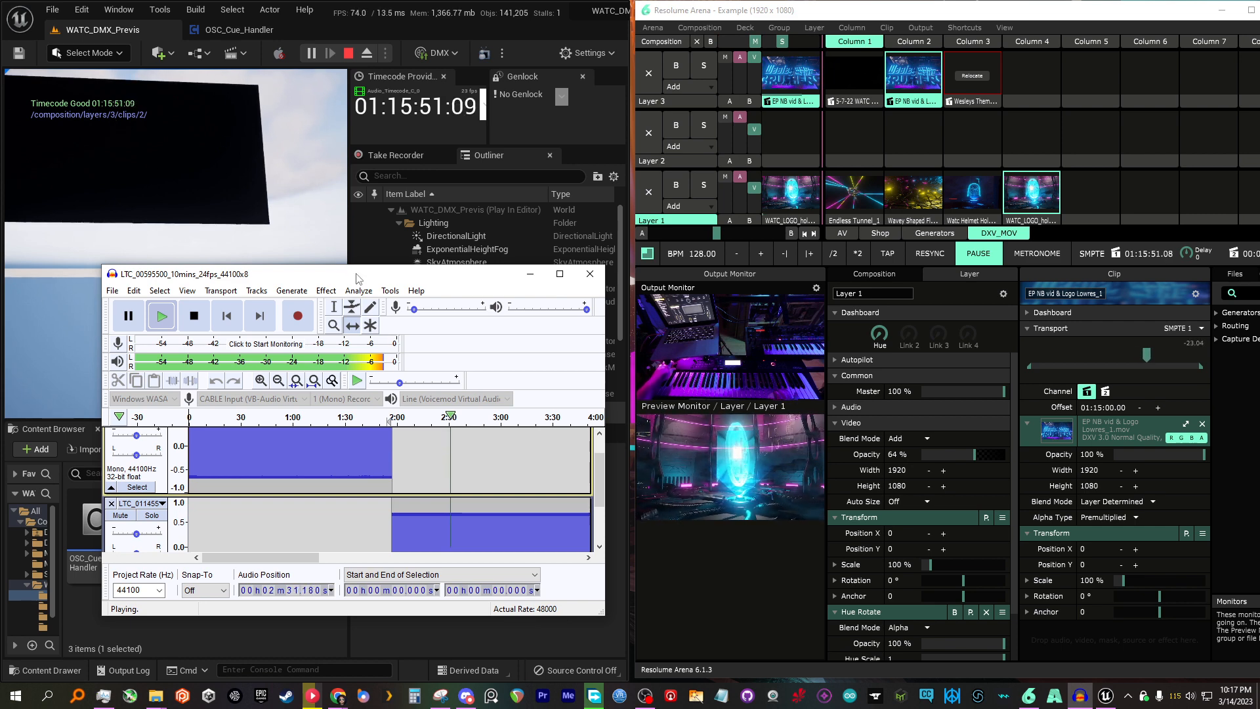
mouse_move(352, 271)
mouse_down()
mouse_move(387, 266)
mouse_move(373, 266)
mouse_up()
click(195, 308)
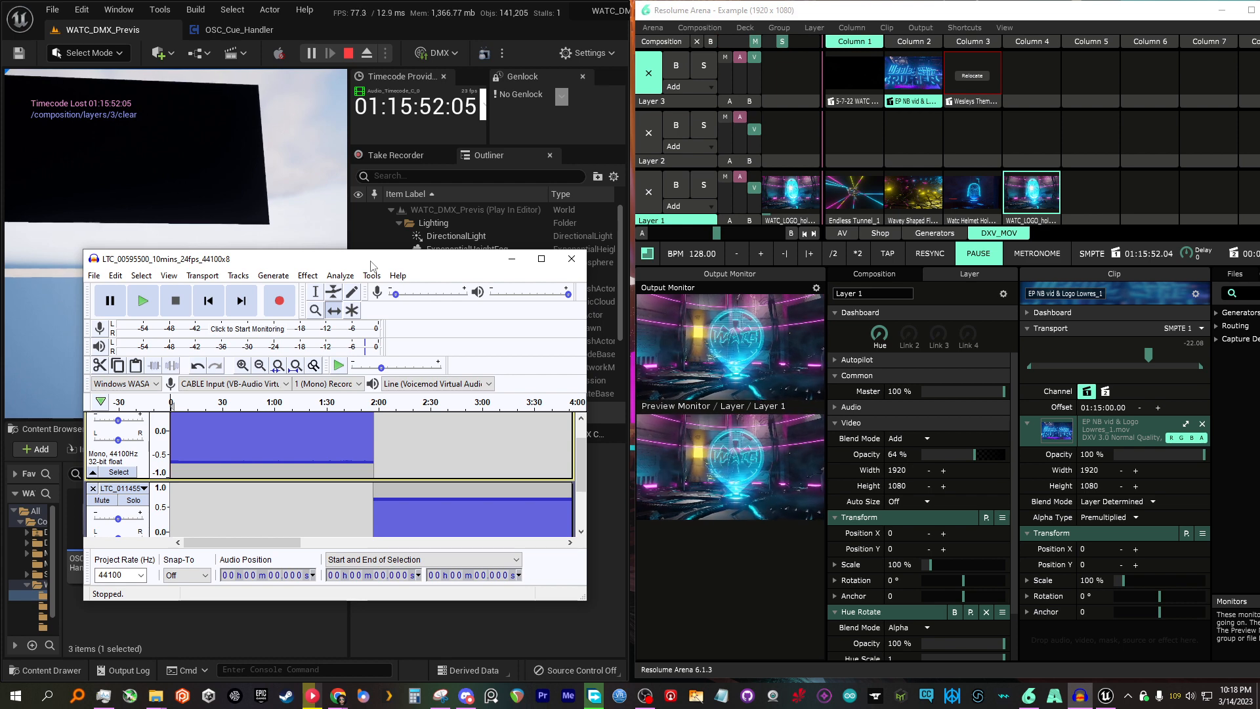